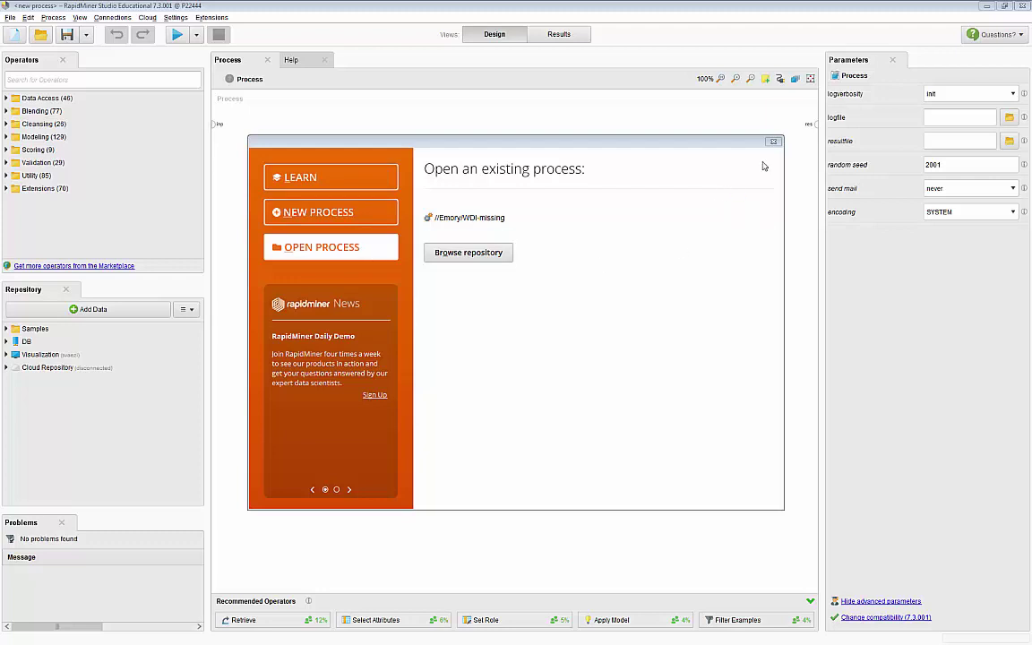
# Step: Dismiss the start window, then look at the Results view and return to the Design view
pyautogui.click(774, 142)
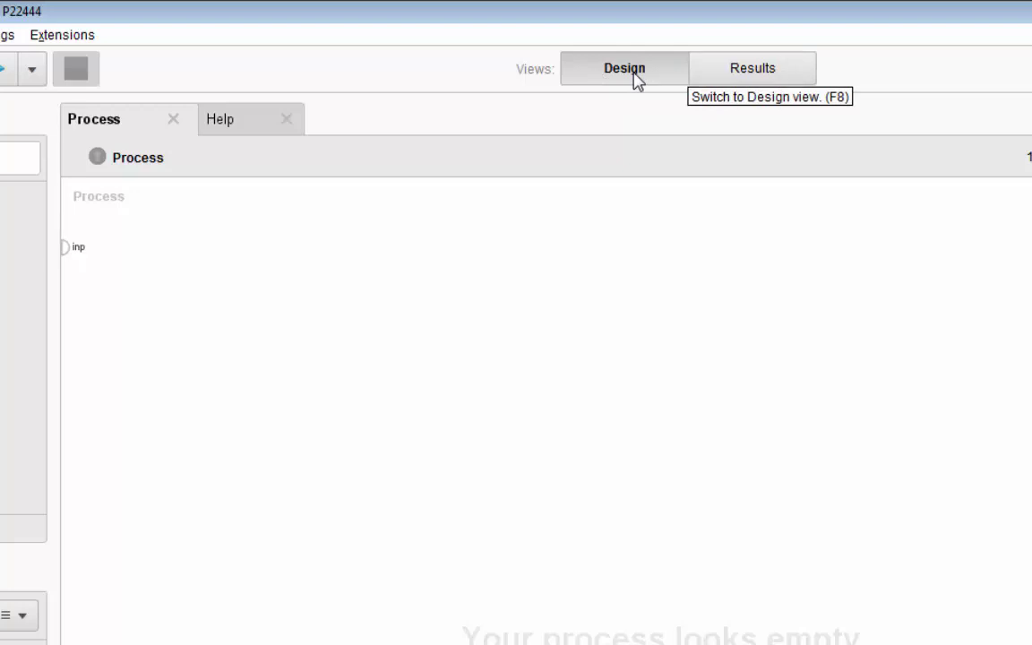
pyautogui.click(731, 77)
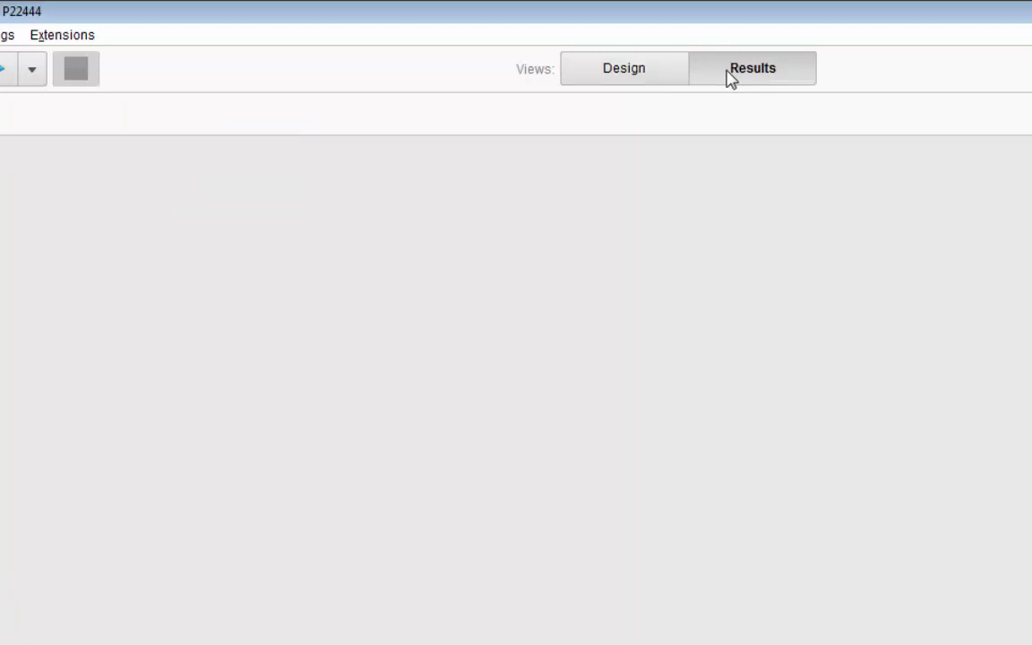
pyautogui.click(650, 77)
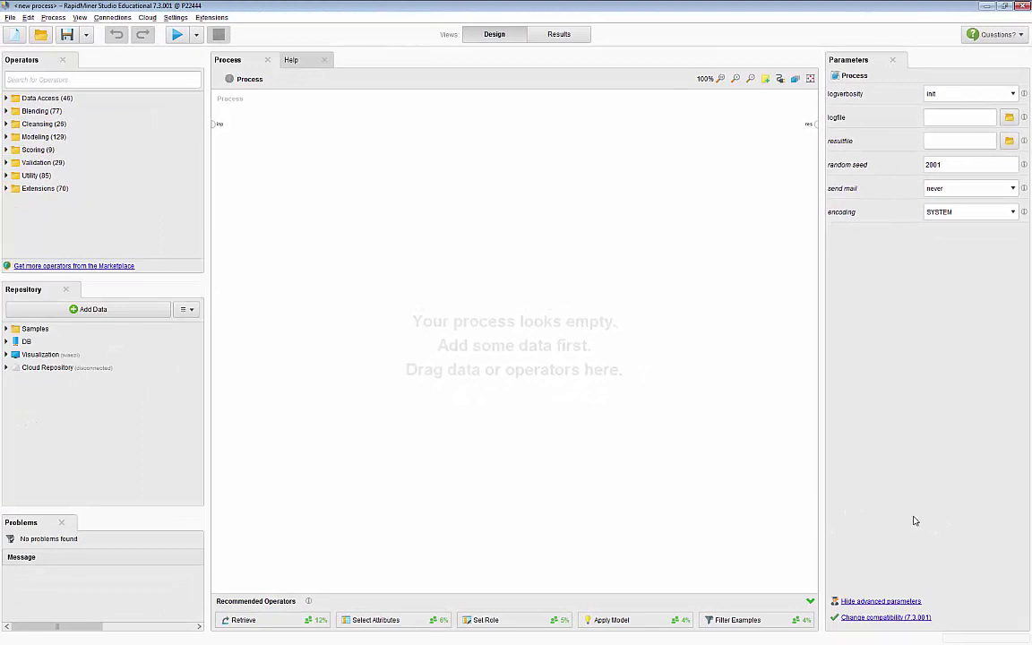
# Step: View the help text for the root Process operator and return to the process canvas
pyautogui.click(291, 60)
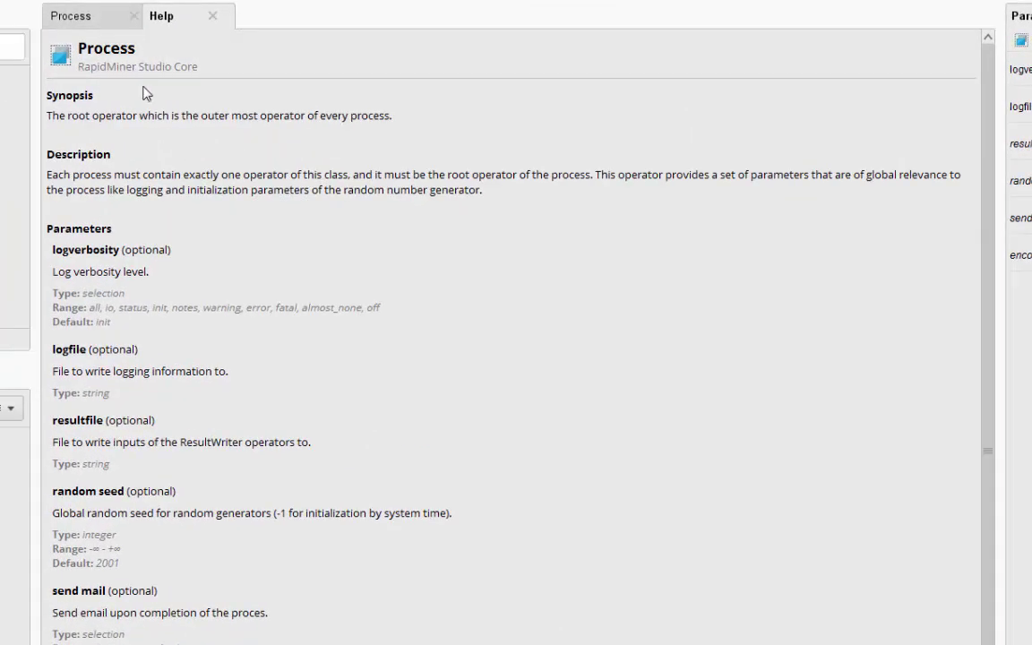
pyautogui.click(94, 20)
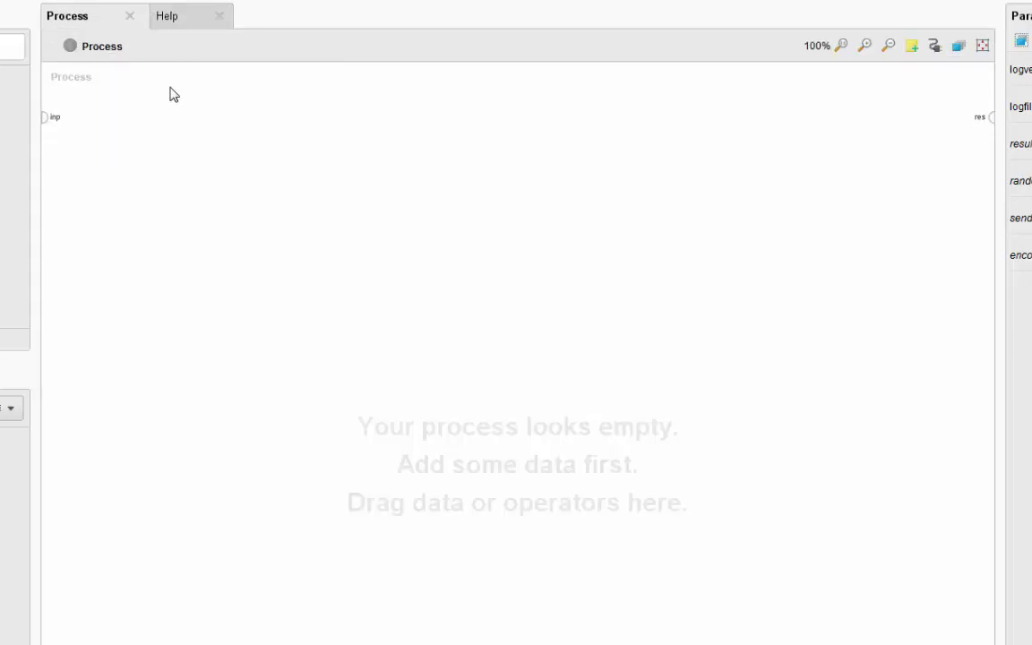
pyautogui.click(168, 20)
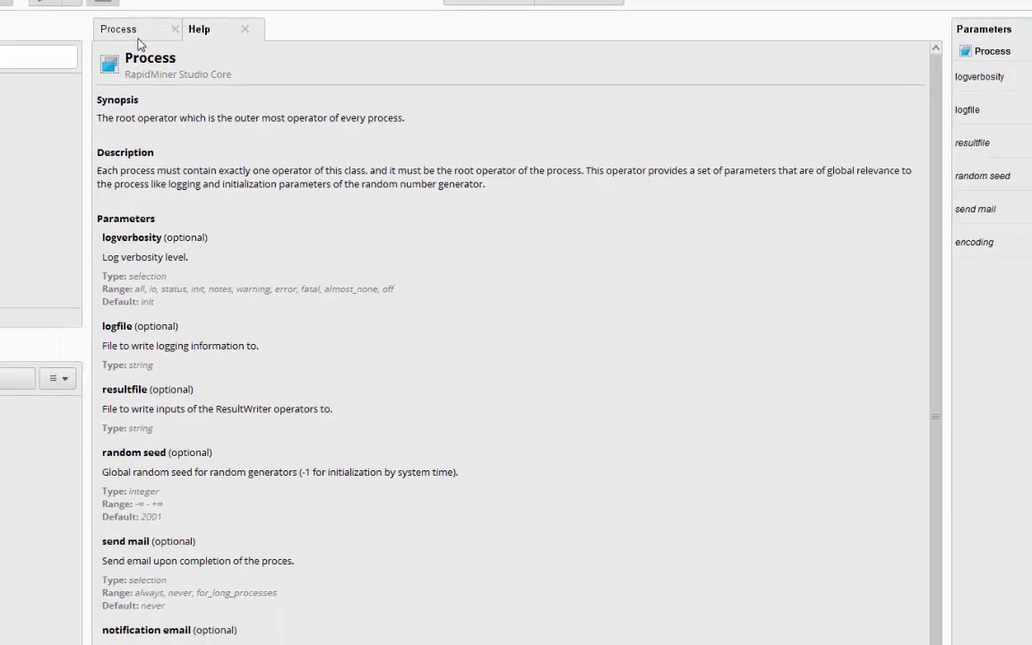
pyautogui.click(130, 33)
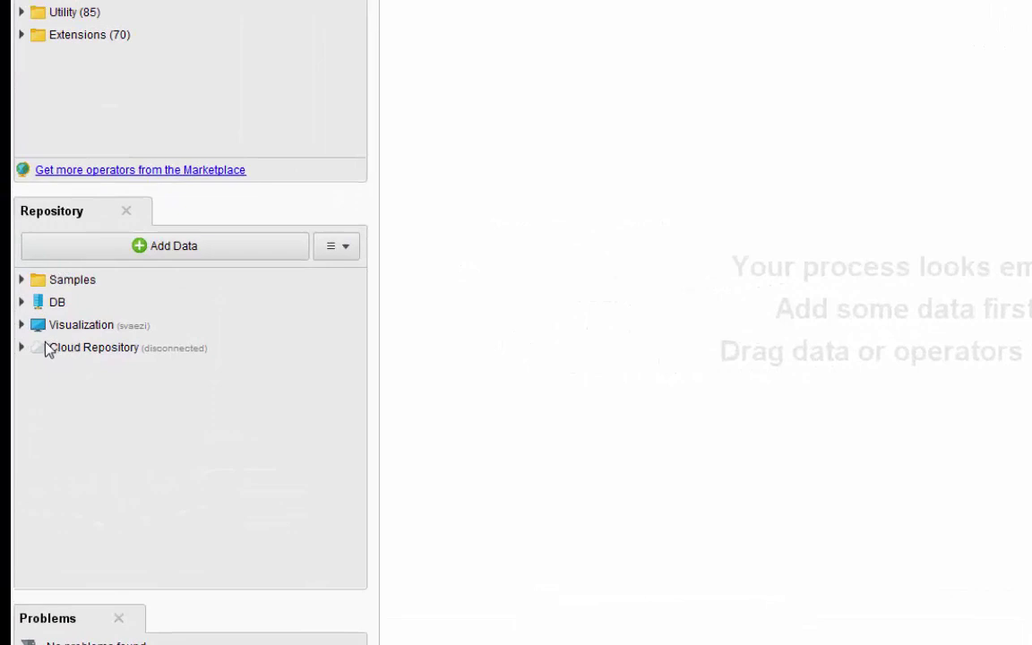
# Step: Start creating a new local repository and set its alias to Data Mining
pyautogui.click(134, 328)
pyautogui.click(338, 258)
pyautogui.click(339, 258)
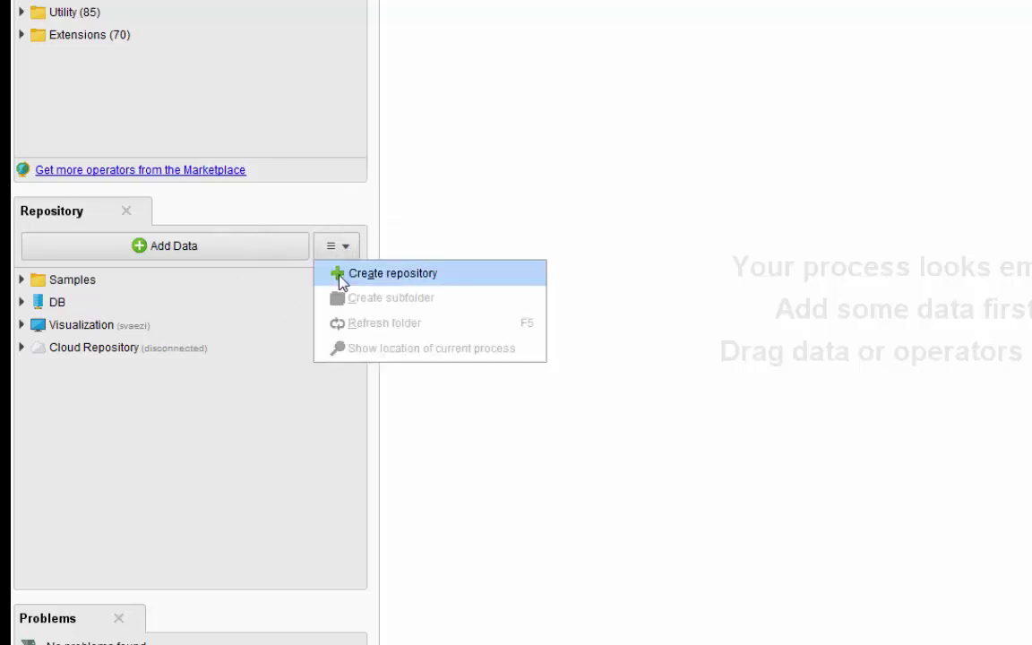
pyautogui.click(341, 281)
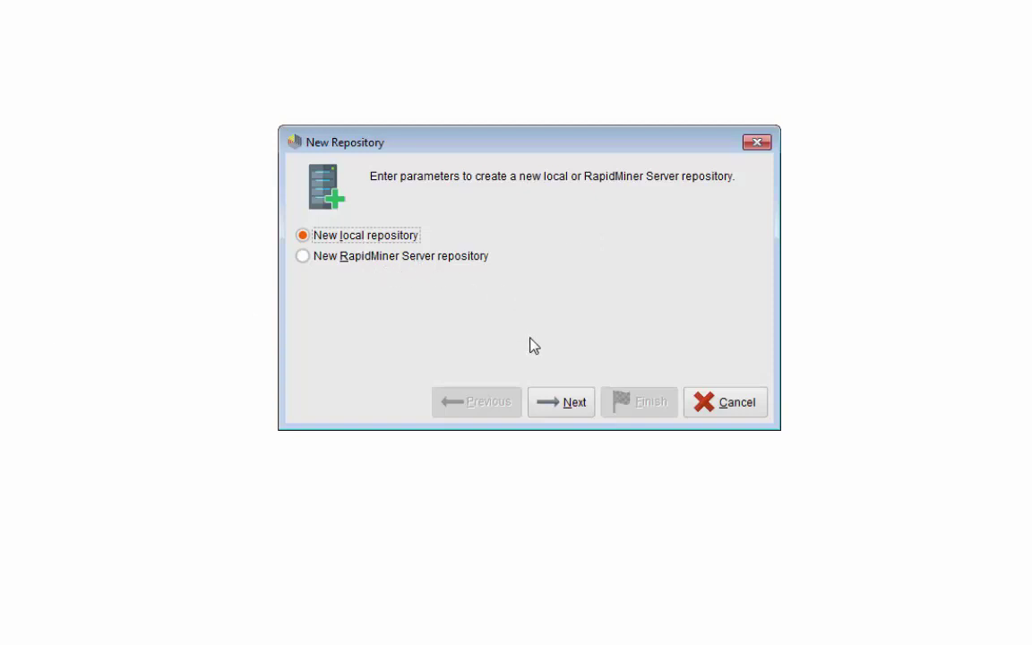
pyautogui.click(574, 403)
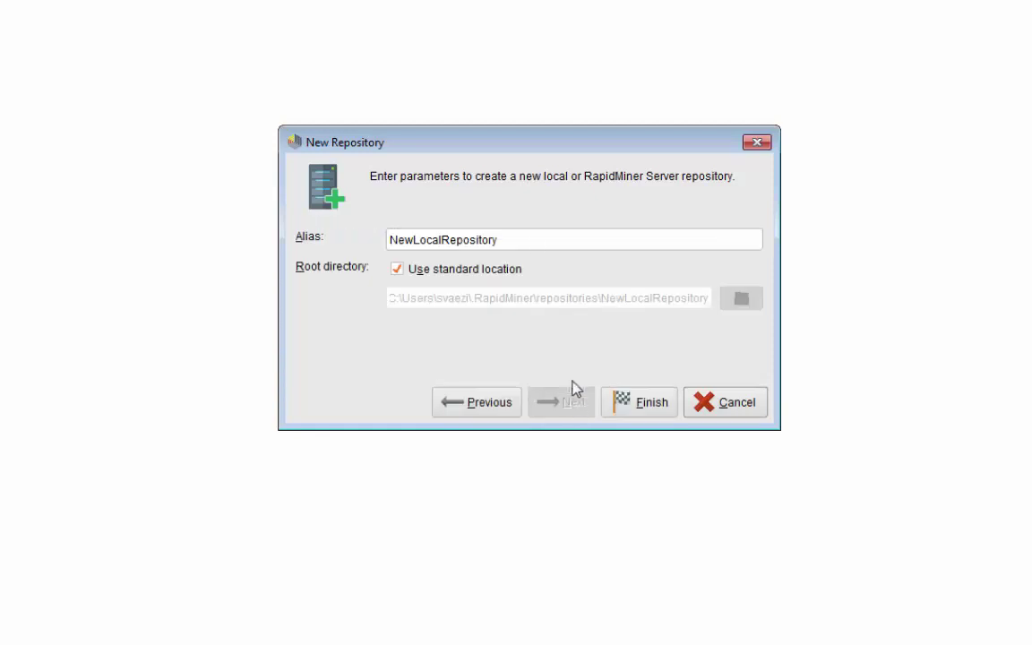
pyautogui.moveTo(525, 240); pyautogui.dragTo(340, 243)
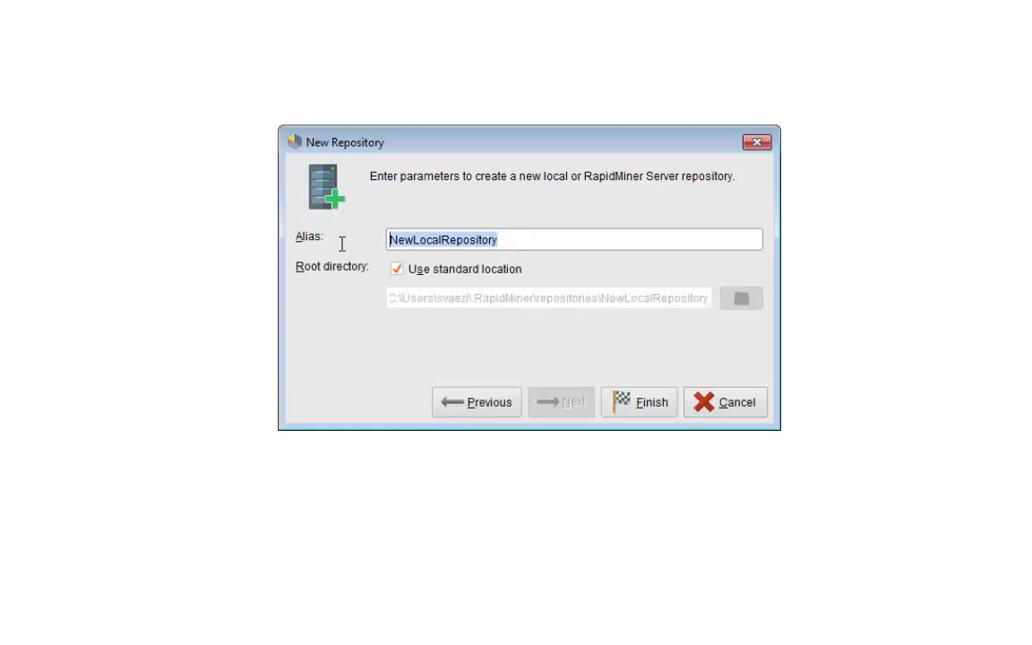
pyautogui.press('BackSpace')
pyautogui.write('Data Min')
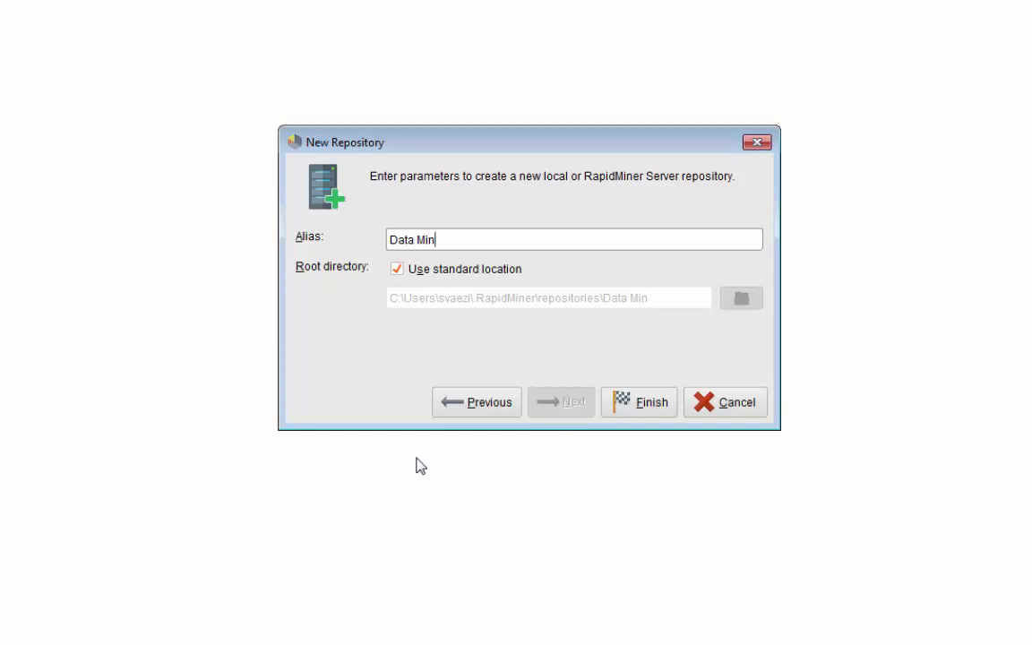
pyautogui.write('ing')
# Step: Turn off the standard location for the repository and browse to the Data Sets folder on the Desktop as root directory
pyautogui.click(395, 267)
pyautogui.click(397, 268)
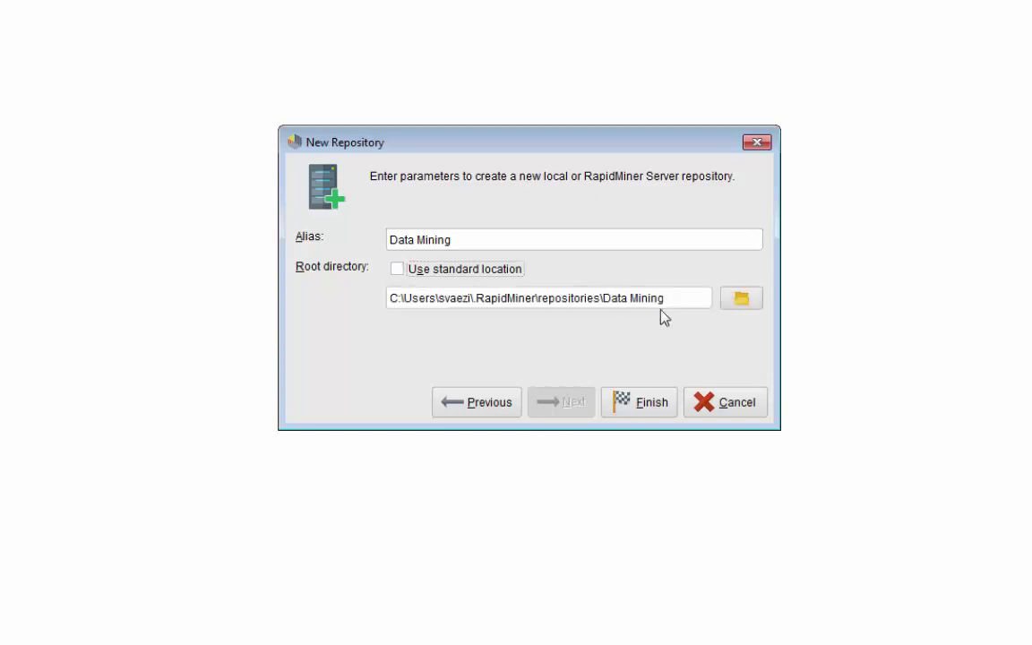
pyautogui.click(747, 302)
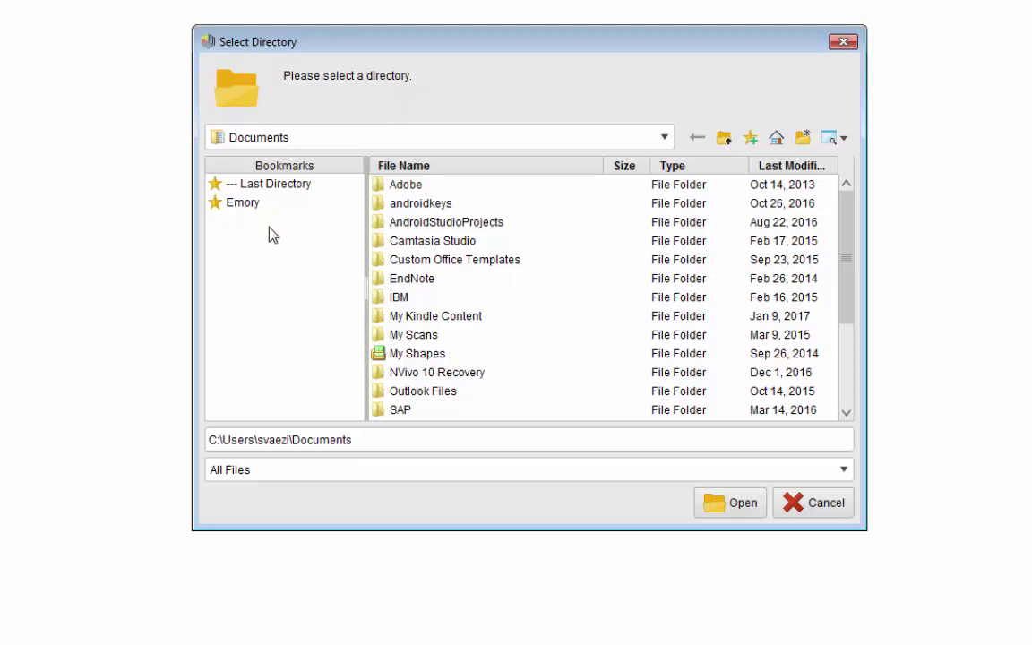
pyautogui.click(664, 141)
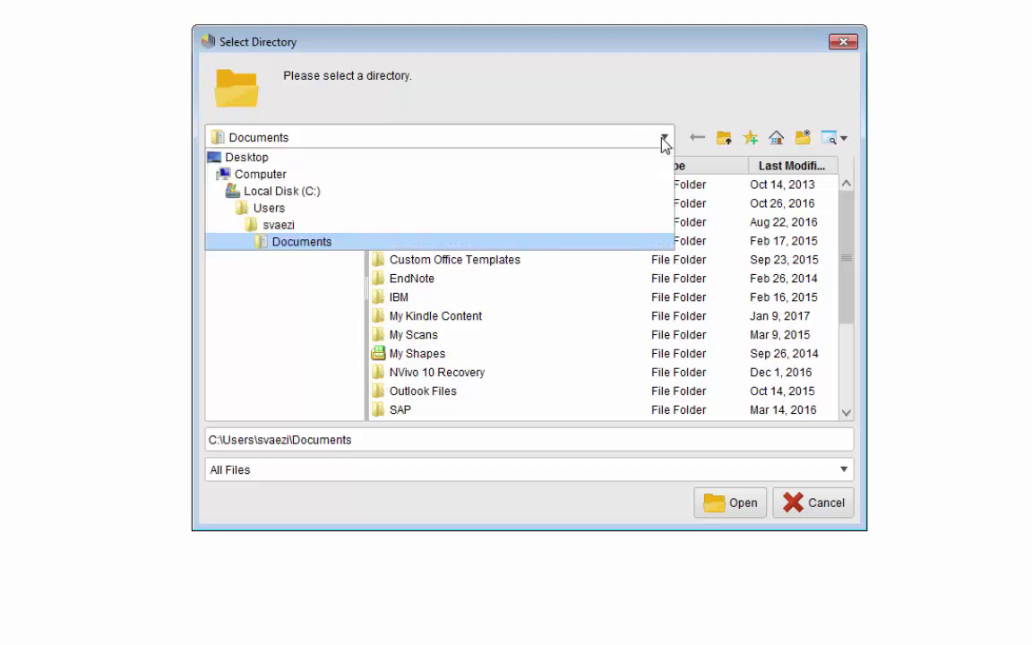
pyautogui.click(664, 140)
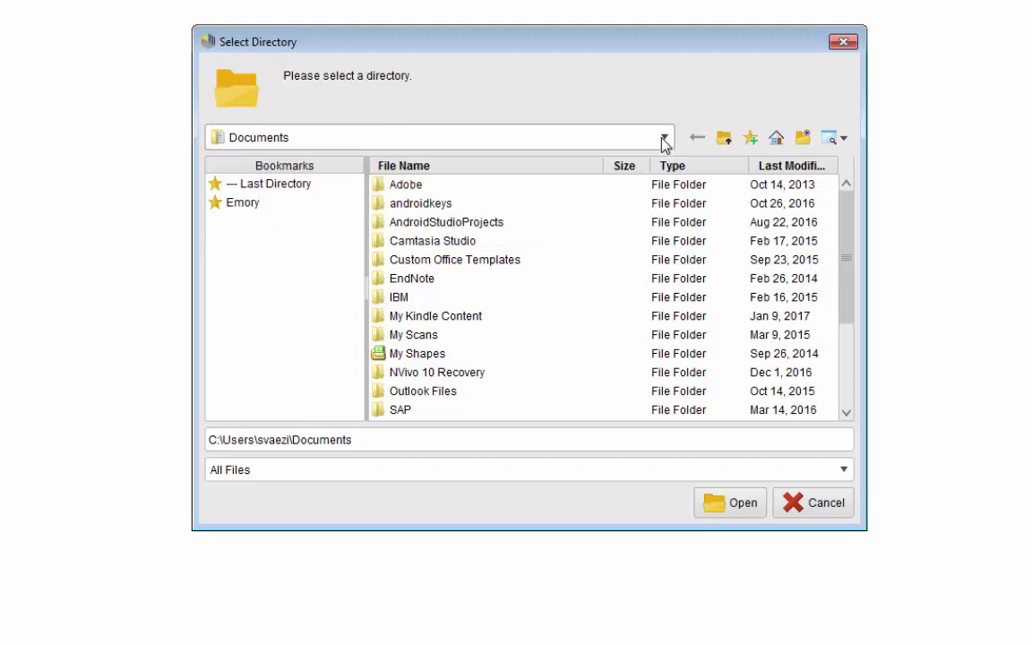
pyautogui.click(724, 138)
pyautogui.click(439, 353)
pyautogui.scroll(-3, 441, 354)
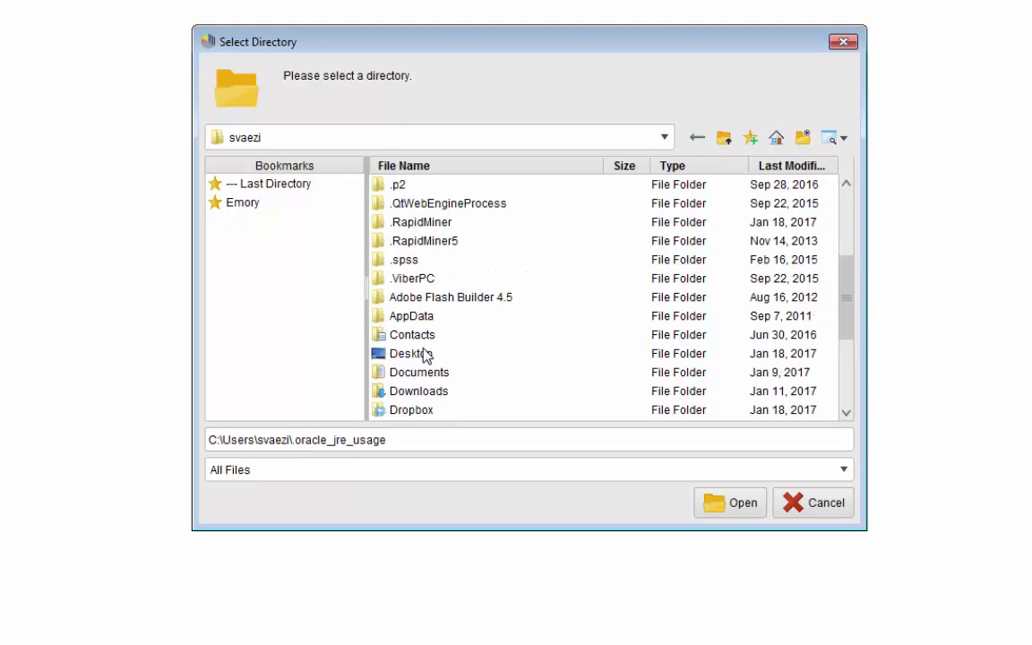
pyautogui.click(426, 355)
pyautogui.doubleClick(395, 354)
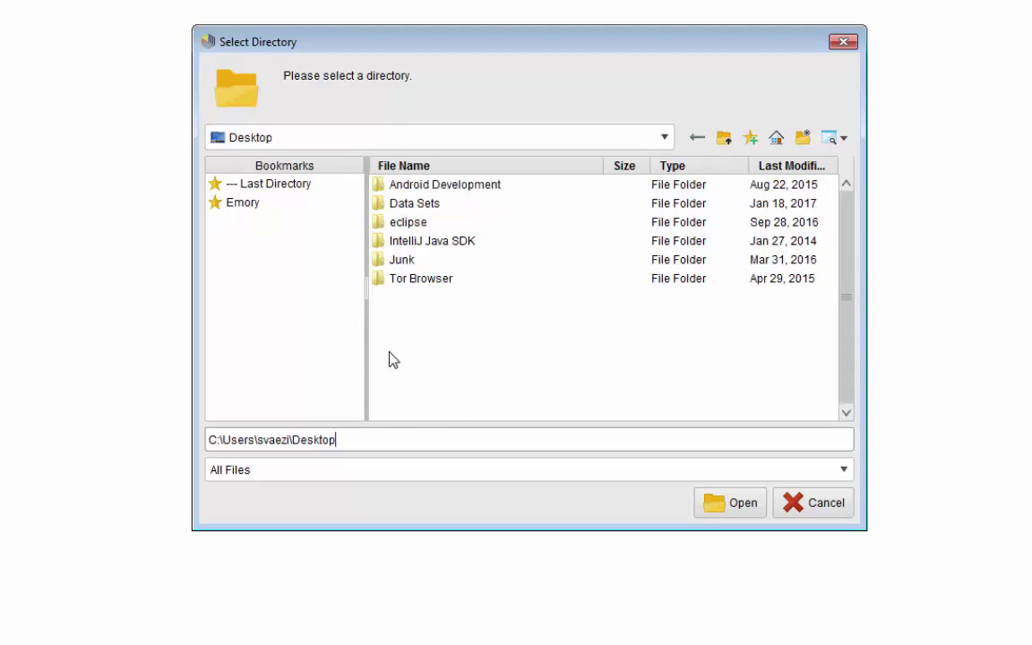
pyautogui.doubleClick(428, 204)
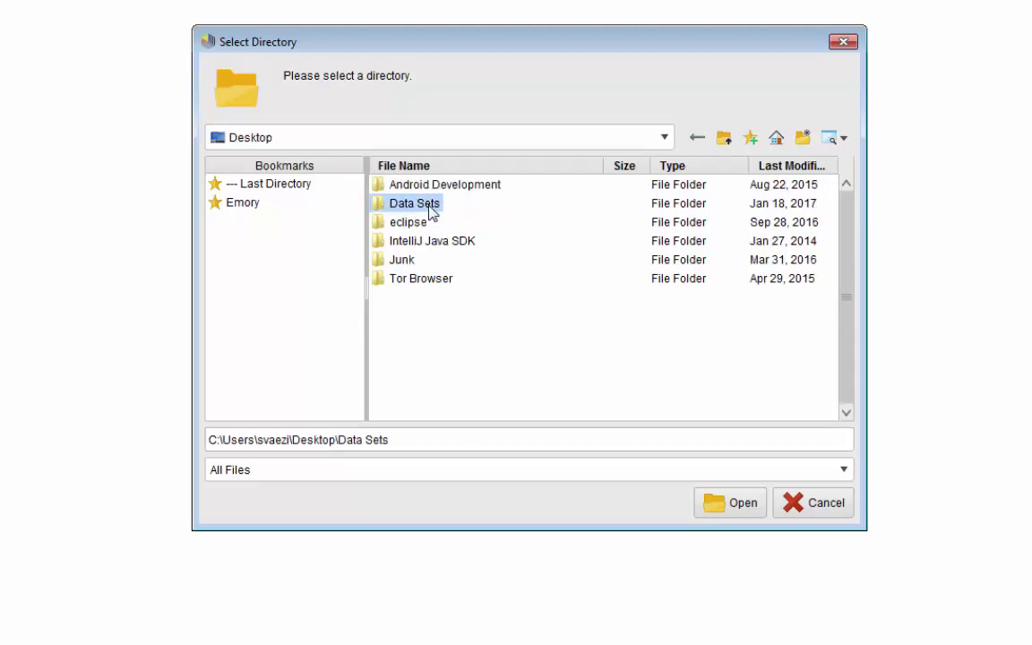
pyautogui.click(751, 138)
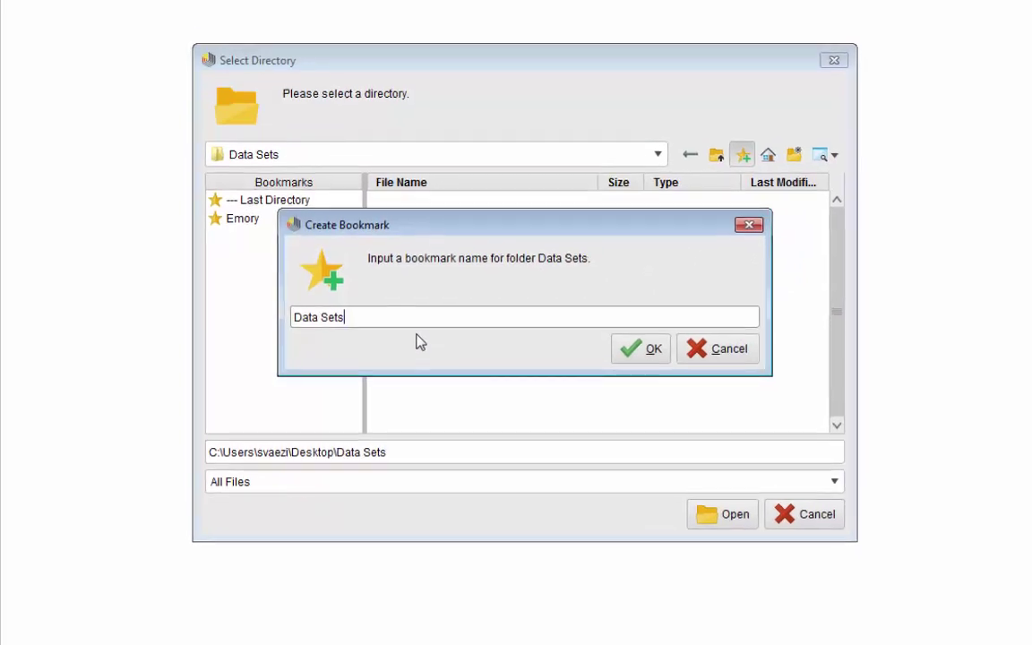
pyautogui.click(704, 349)
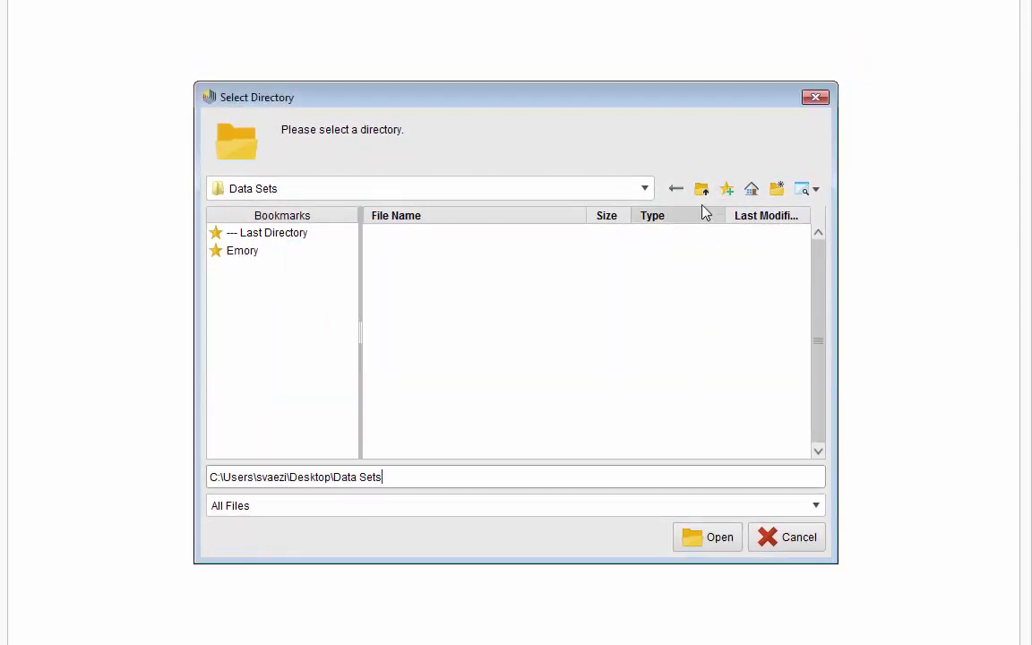
# Step: Create a Repositories folder inside Data Sets and finish the new repository with that folder as its root directory
pyautogui.click(776, 189)
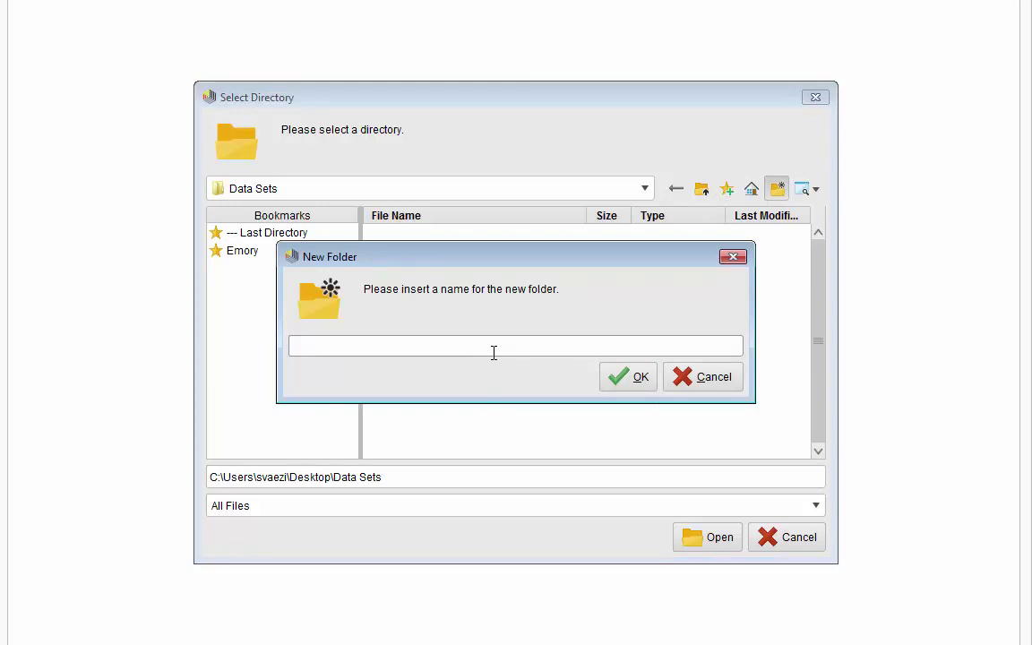
pyautogui.write('Repositories')
pyautogui.click(612, 378)
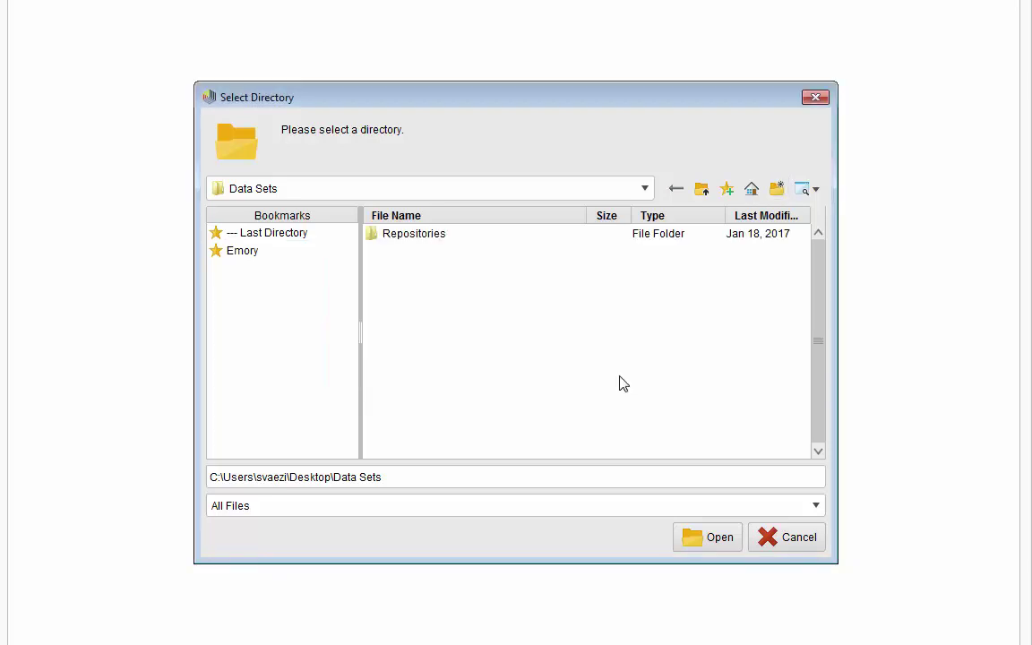
pyautogui.doubleClick(431, 235)
pyautogui.click(722, 542)
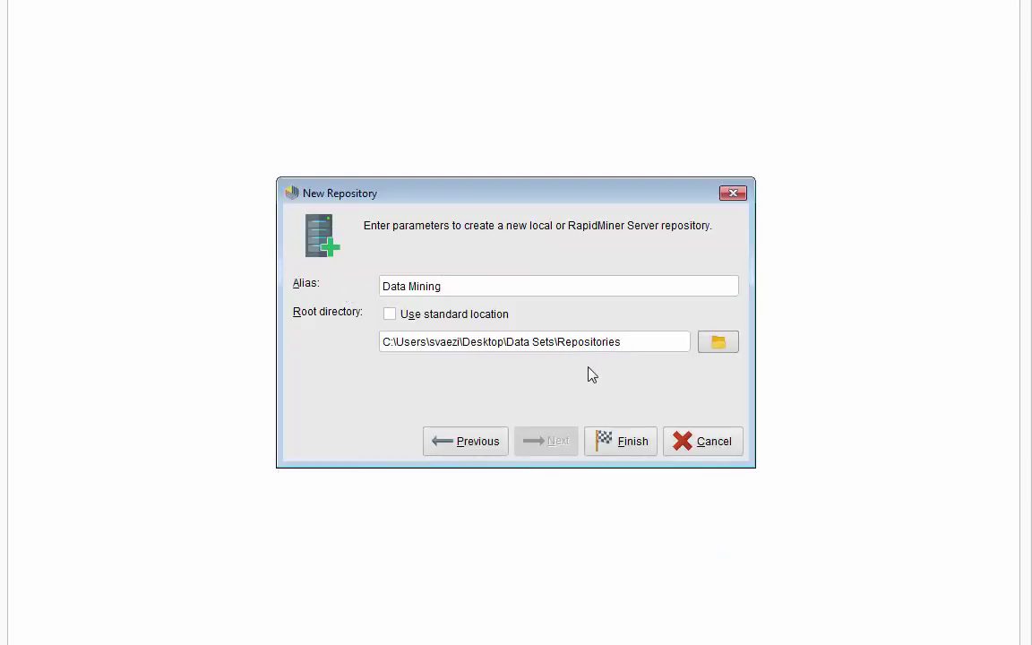
pyautogui.click(627, 441)
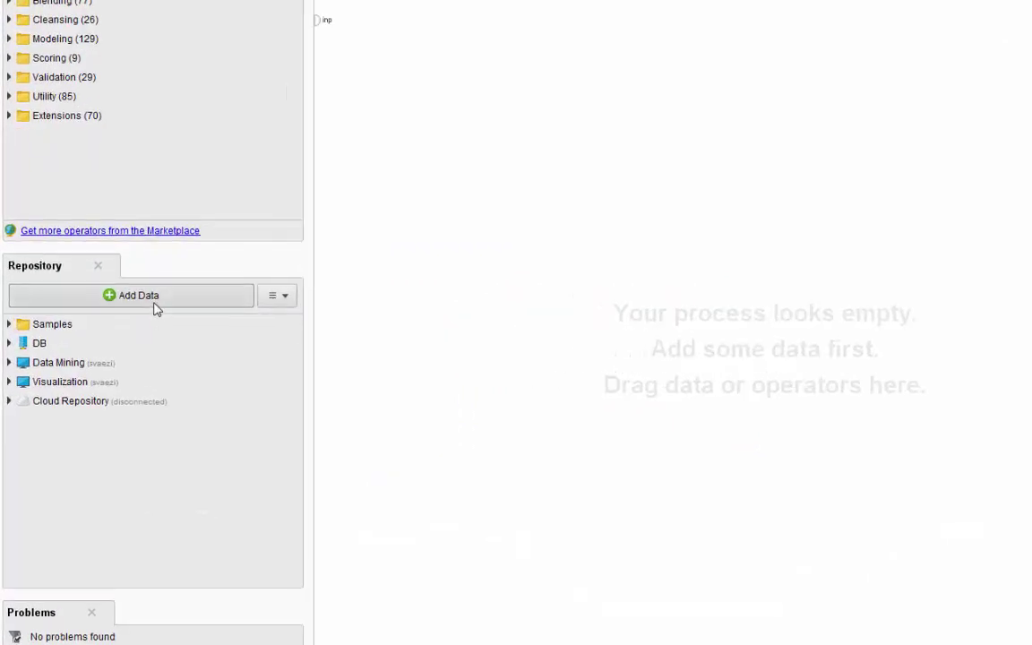
# Step: Start a data import from the computer and choose IntroDataSet.csv from the Data Sets folder on the Desktop
pyautogui.click(154, 305)
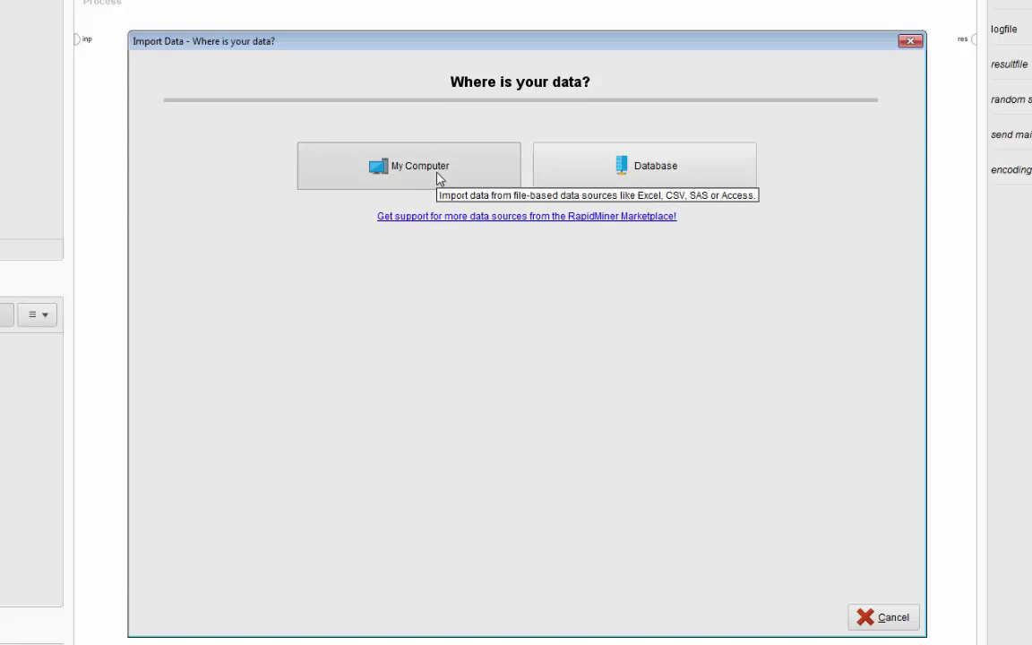
pyautogui.click(423, 176)
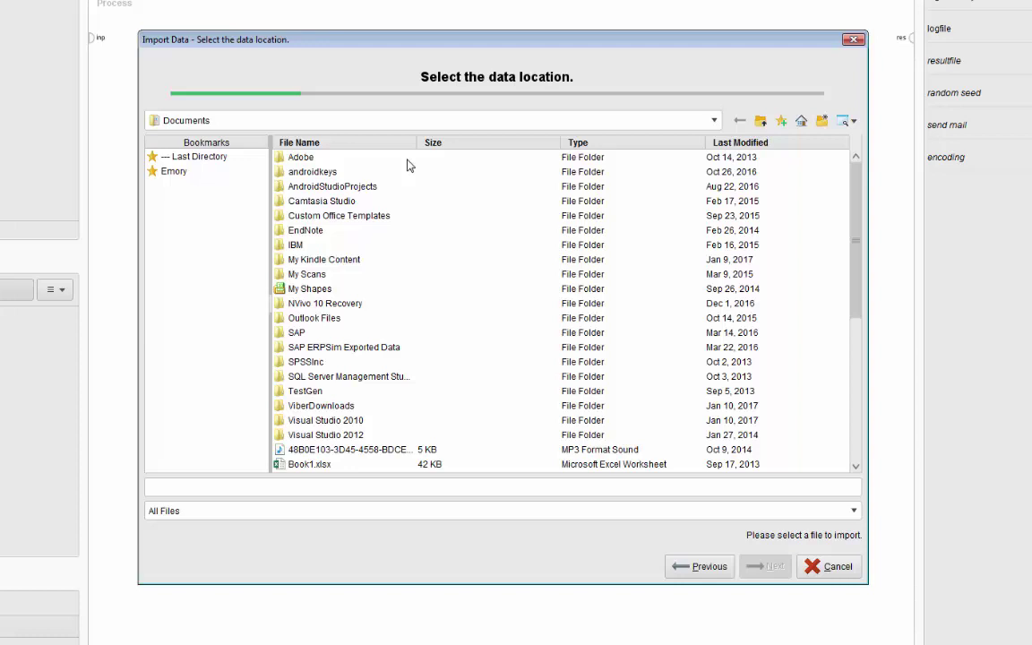
pyautogui.click(760, 124)
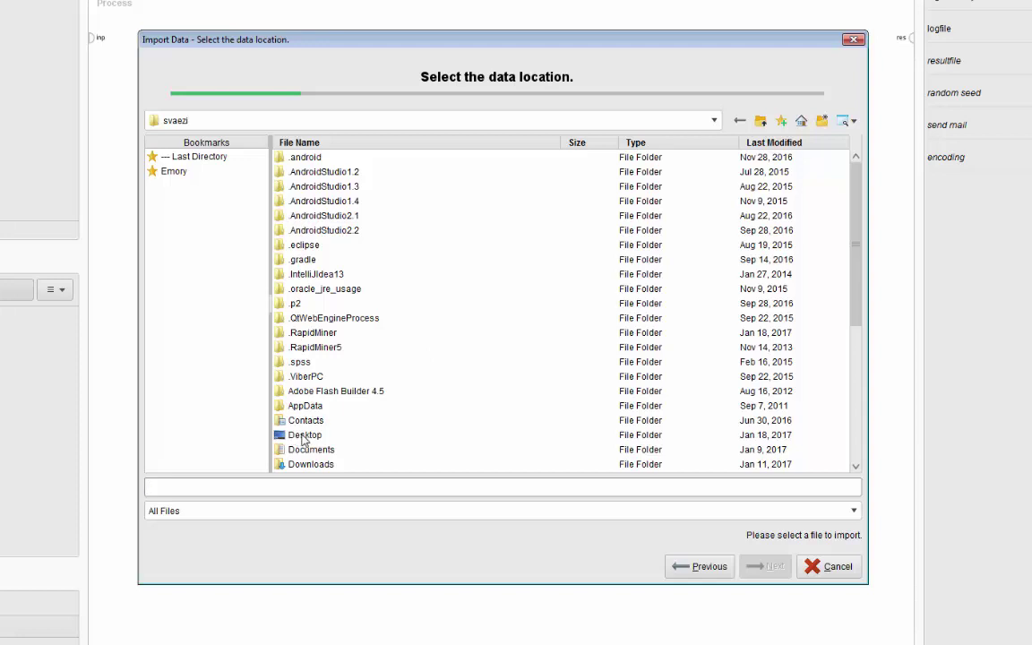
pyautogui.doubleClick(304, 440)
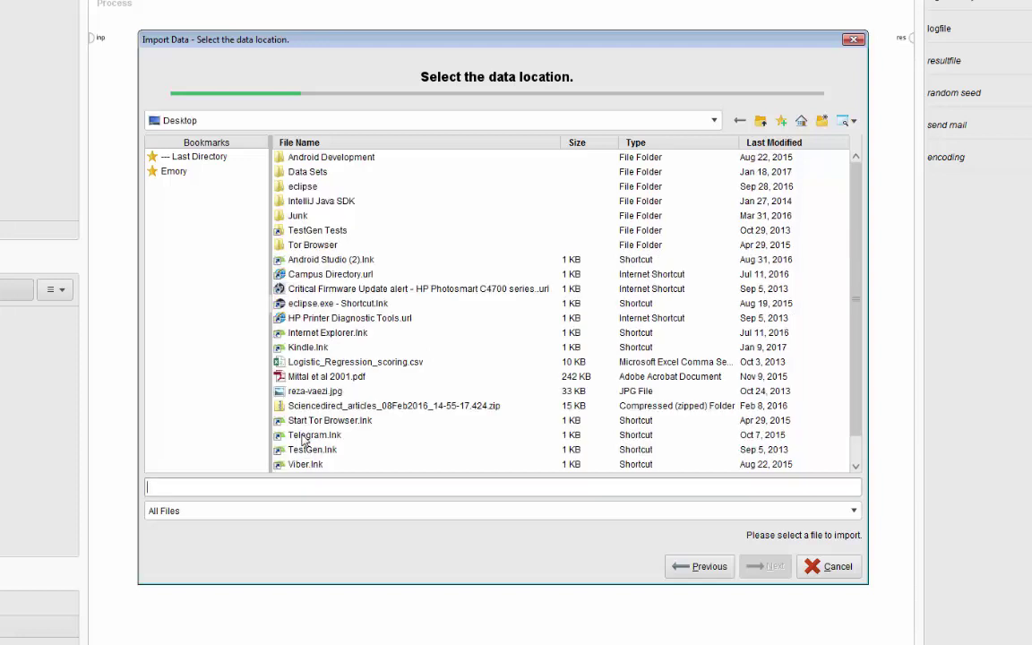
pyautogui.click(305, 174)
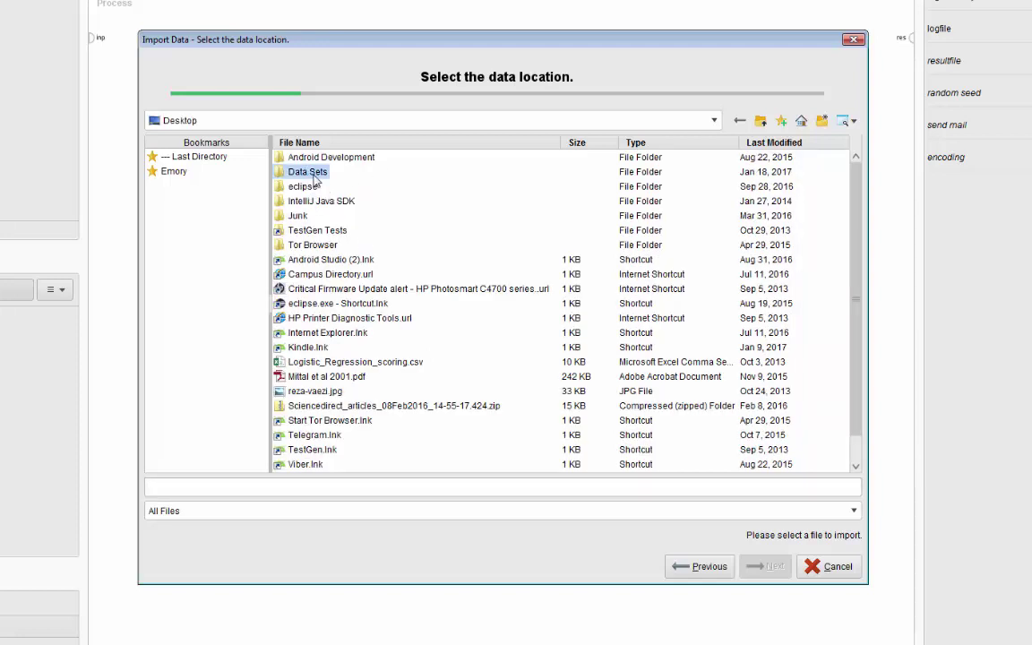
pyautogui.doubleClick(307, 177)
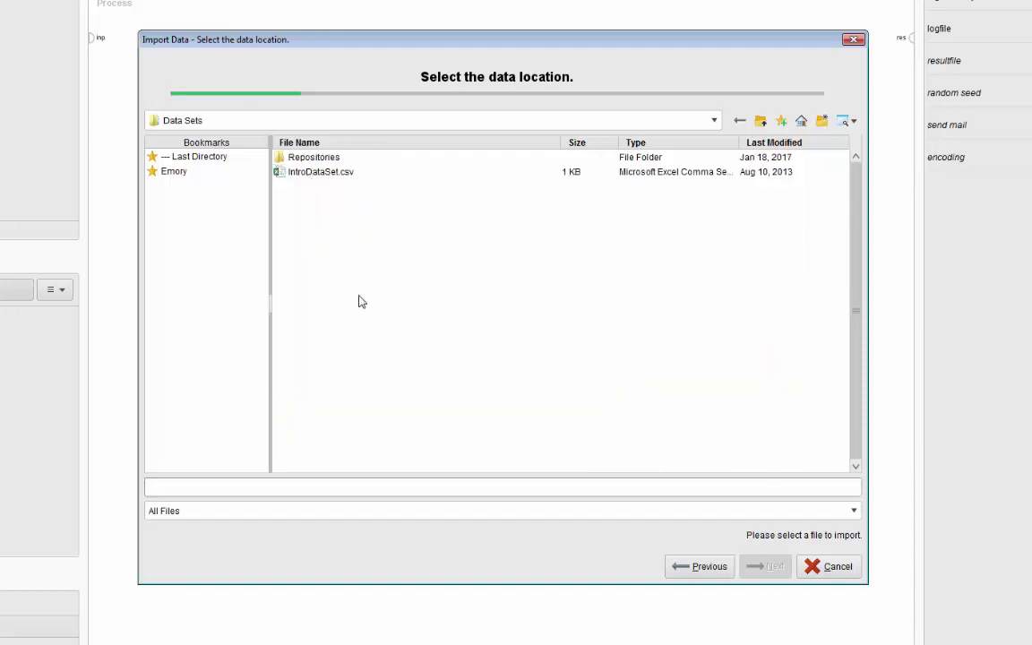
pyautogui.click(334, 176)
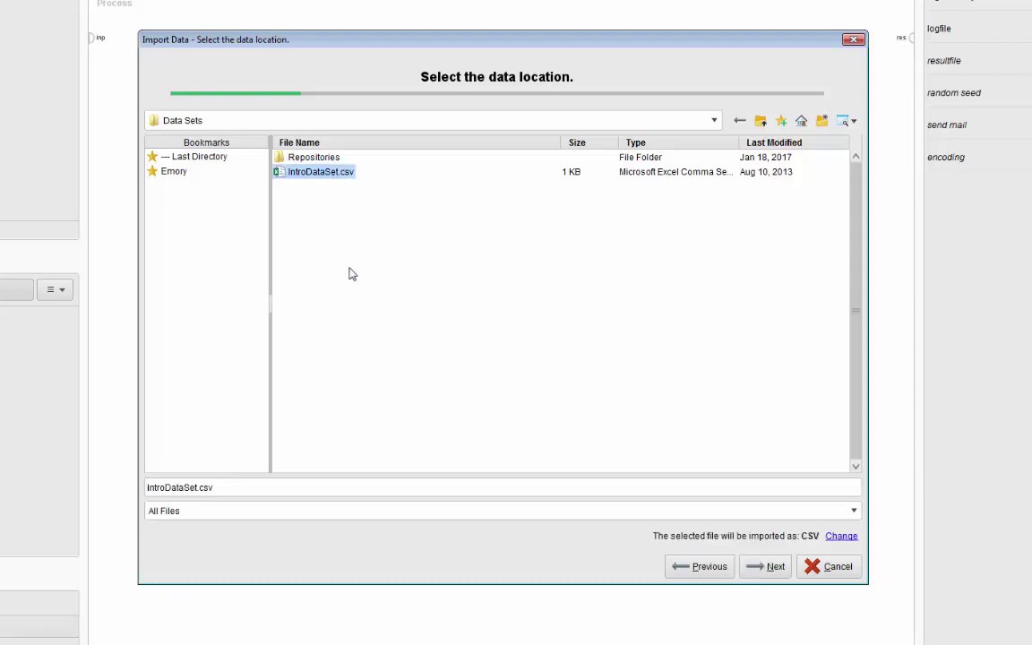
pyautogui.click(771, 574)
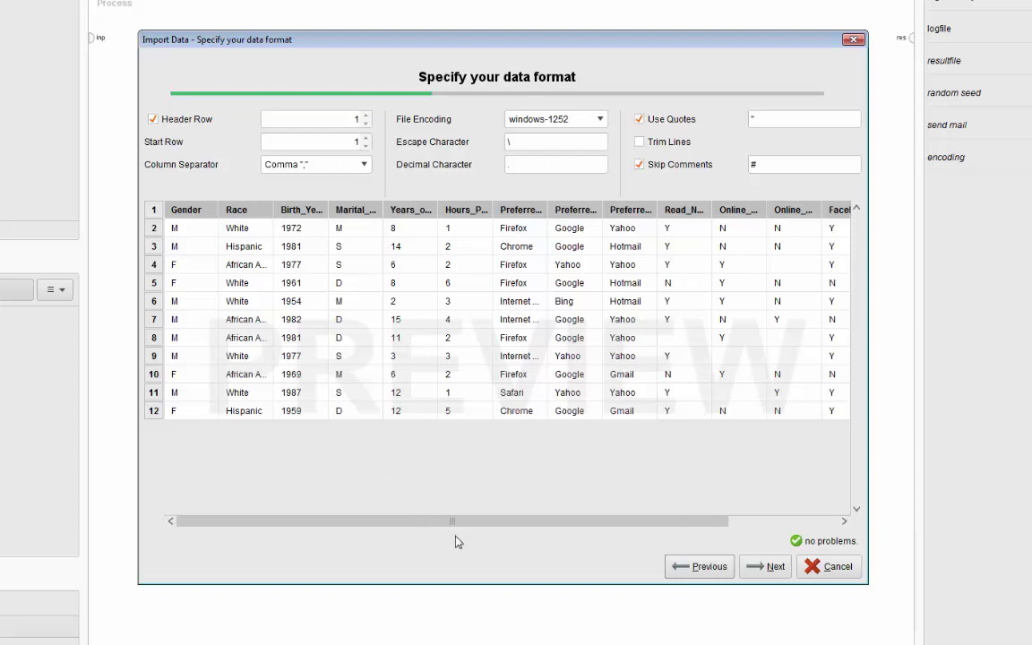
# Step: Check the CSV preview and accept the default data format settings to proceed to column formatting
pyautogui.moveTo(453, 530); pyautogui.dragTo(423, 526)
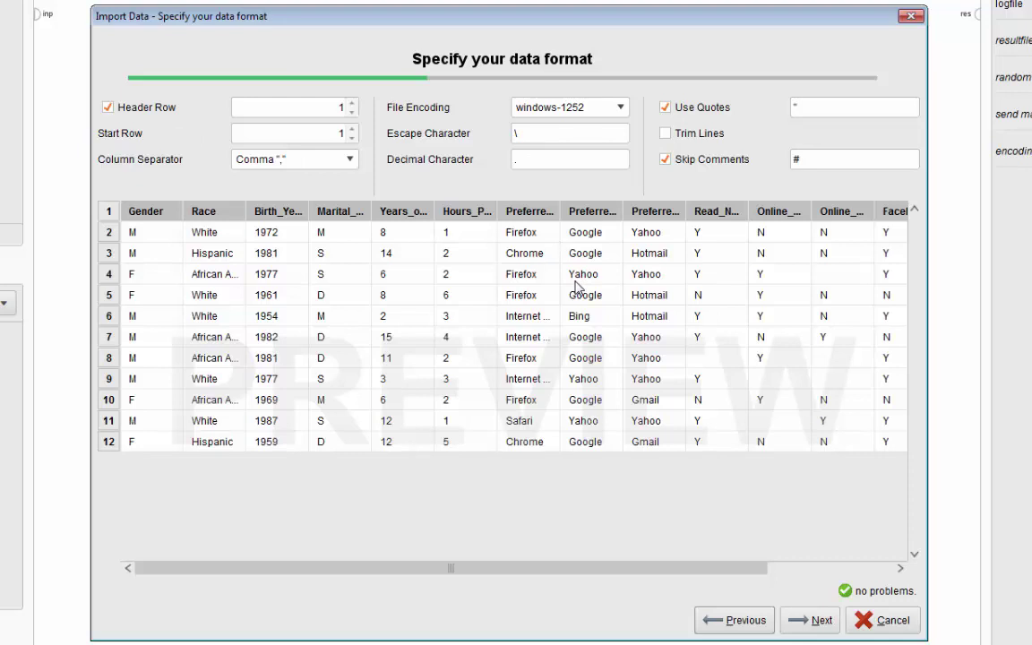
pyautogui.click(811, 620)
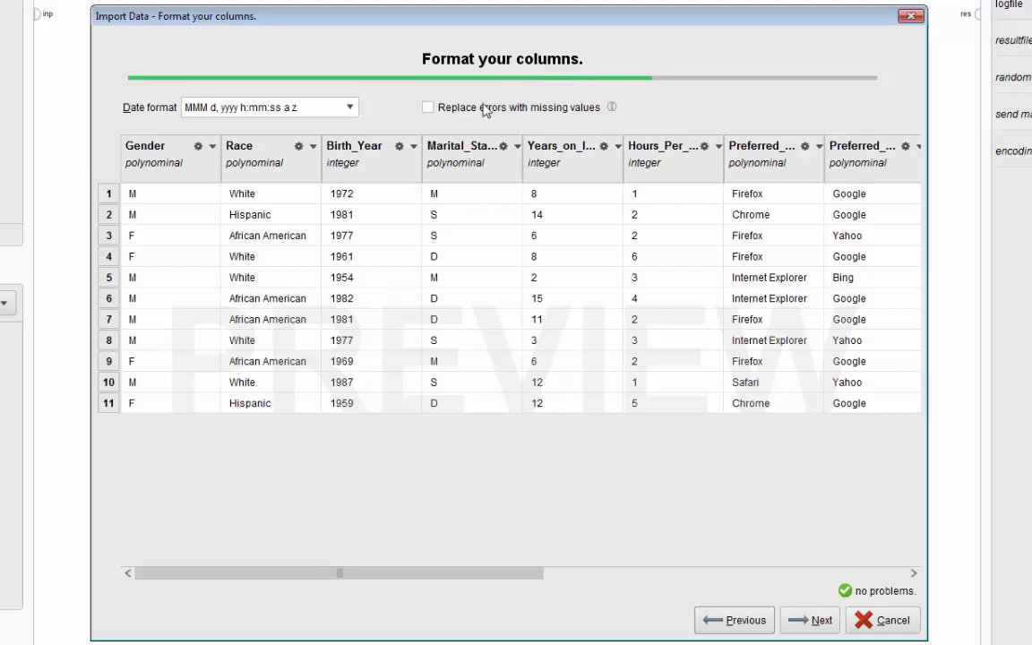
# Step: Change the Gender column's type to binominal, check the remaining columns and accept the column formats
pyautogui.click(213, 147)
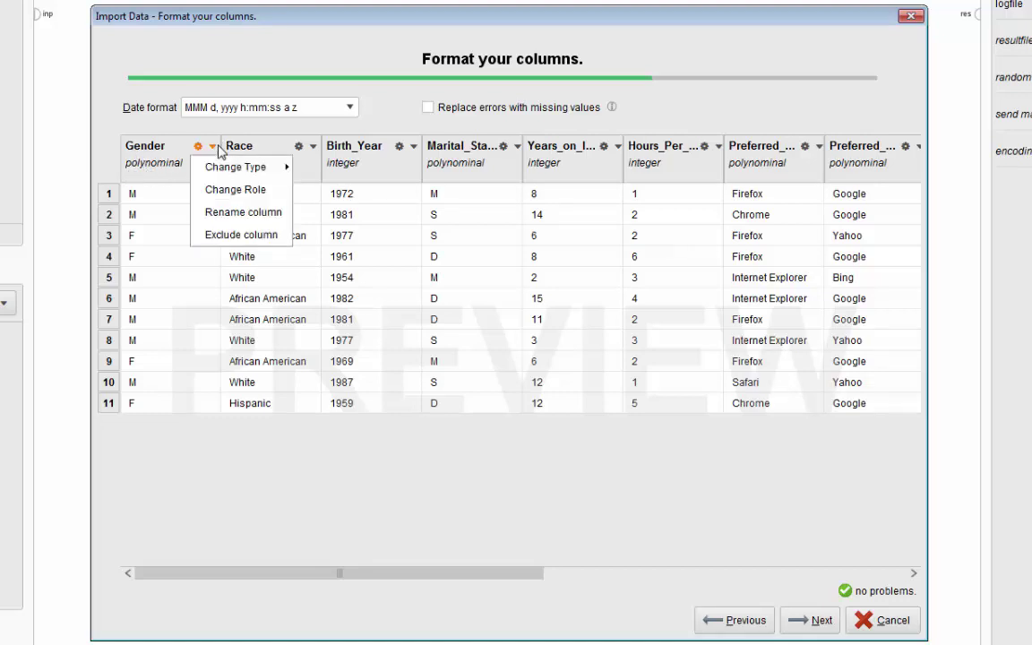
pyautogui.moveTo(220, 175)
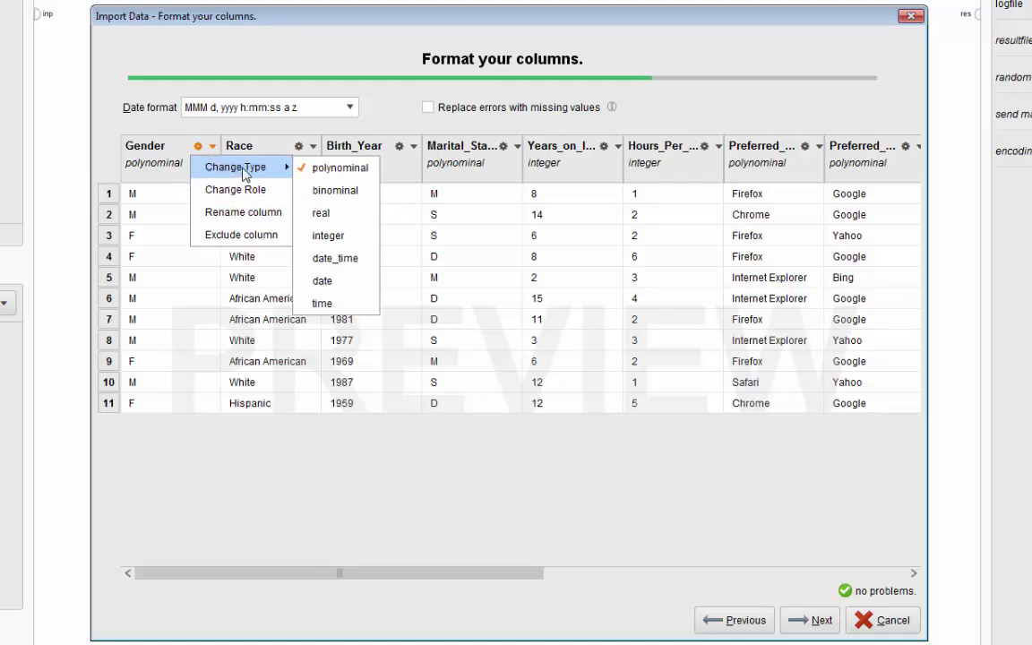
pyautogui.click(354, 199)
pyautogui.moveTo(497, 578); pyautogui.dragTo(590, 578)
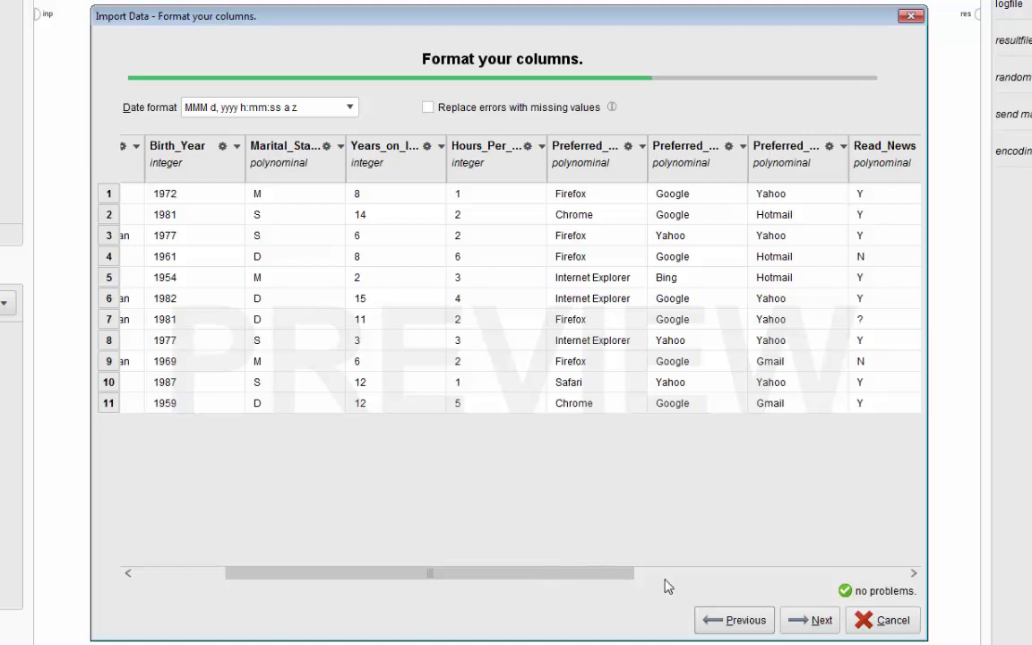
pyautogui.moveTo(618, 576); pyautogui.dragTo(961, 589)
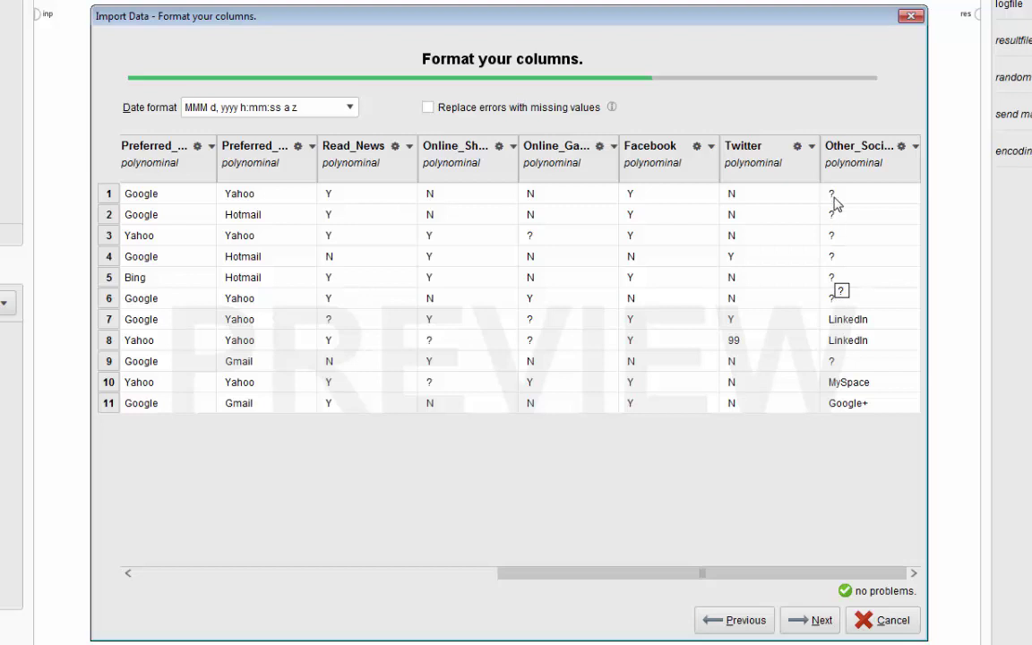
pyautogui.click(811, 620)
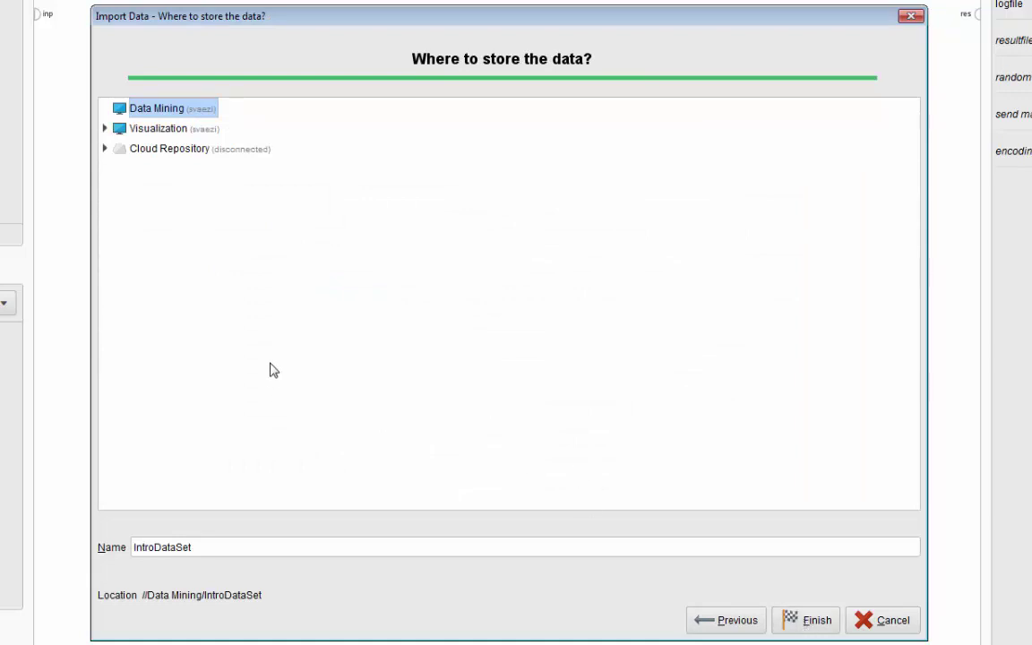
# Step: Store the imported data in the Data Mining repository under the name IntroDataSet and finish the import
pyautogui.moveTo(145, 120)
pyautogui.click(205, 548)
pyautogui.doubleClick(205, 549)
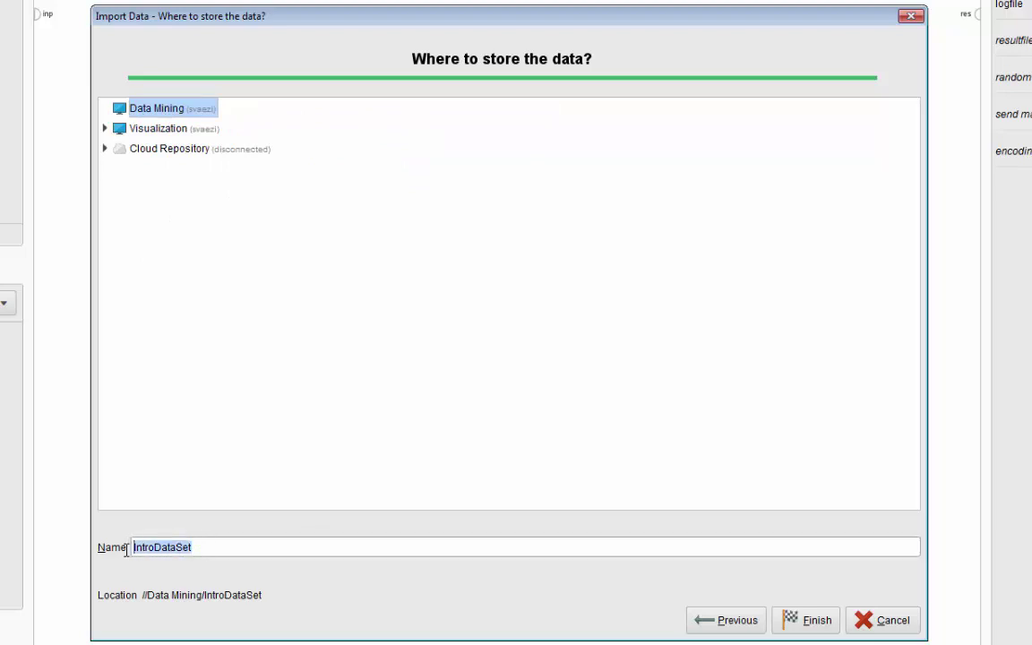
pyautogui.click(213, 548)
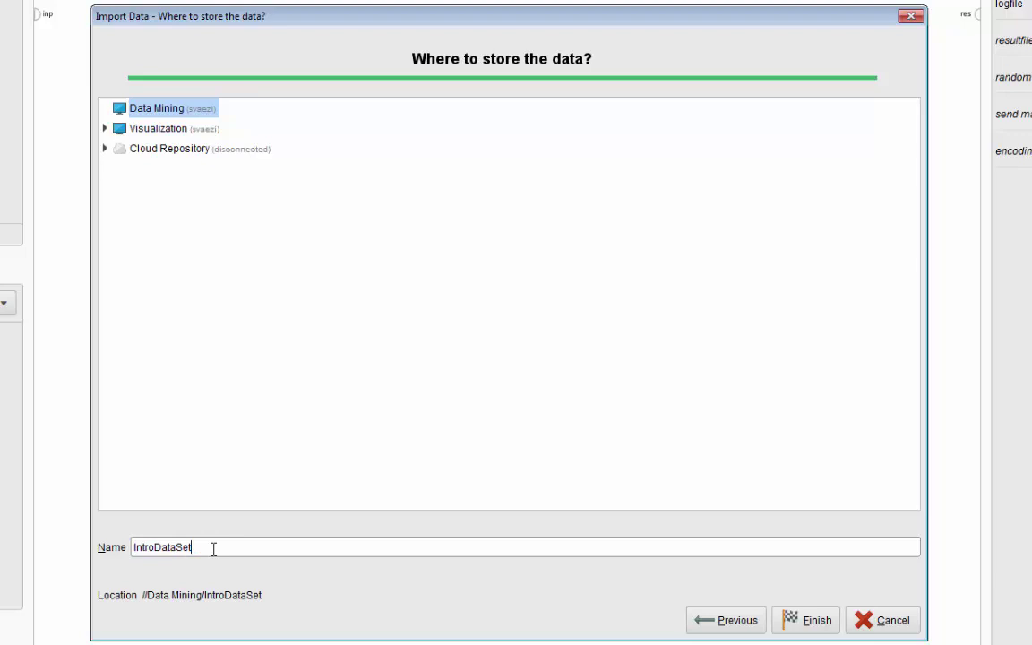
pyautogui.click(796, 620)
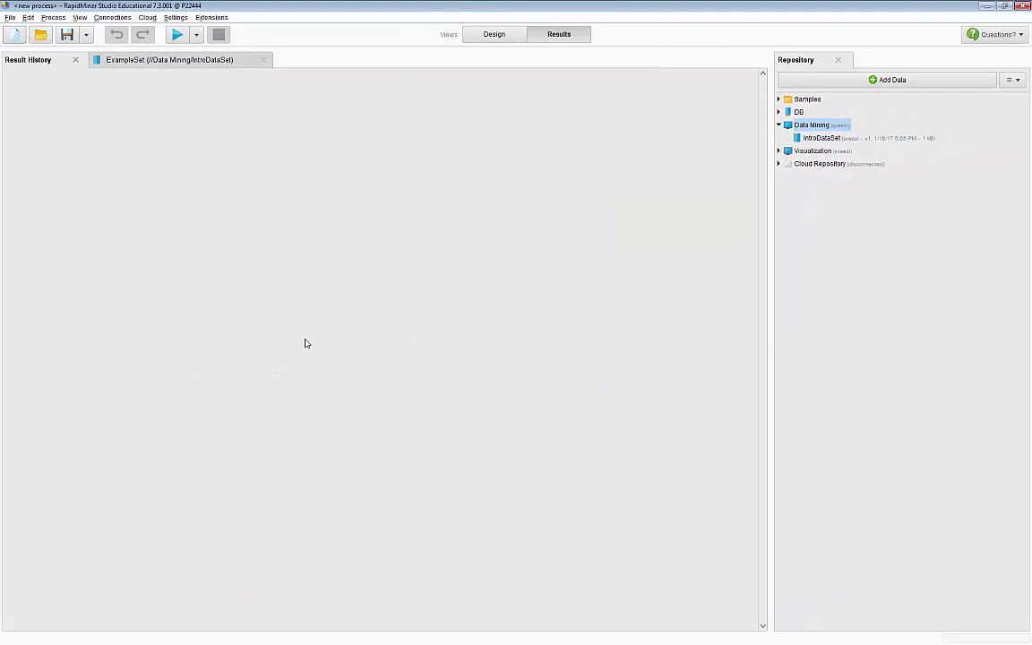
# Step: View the data table of the imported IntroDataSet example set and switch to its attribute statistics
pyautogui.click(194, 55)
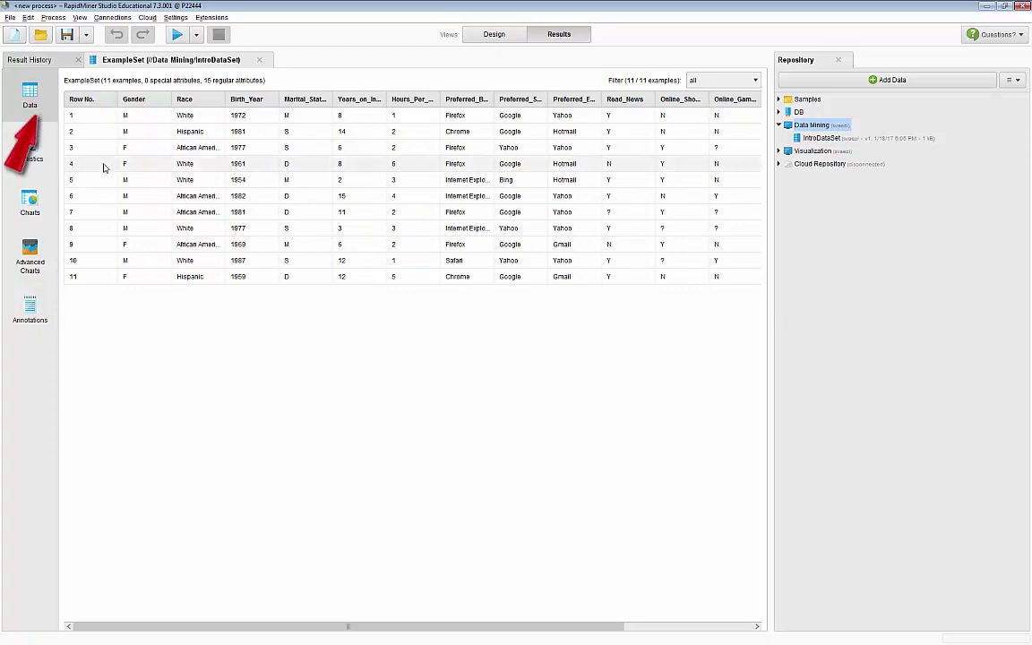
pyautogui.moveTo(316, 627); pyautogui.dragTo(224, 627)
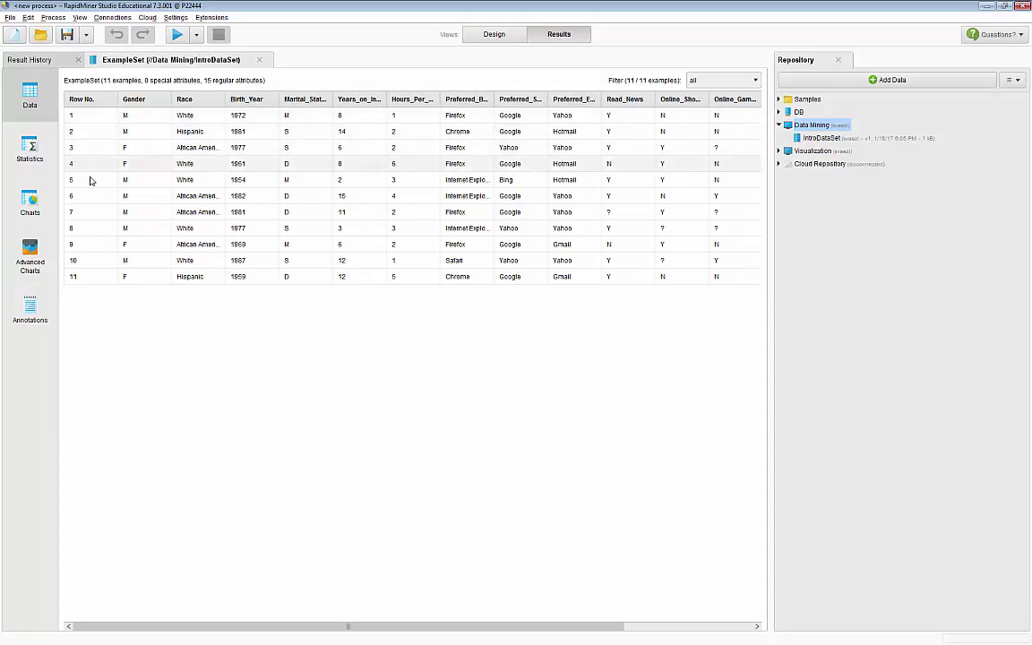
pyautogui.click(34, 164)
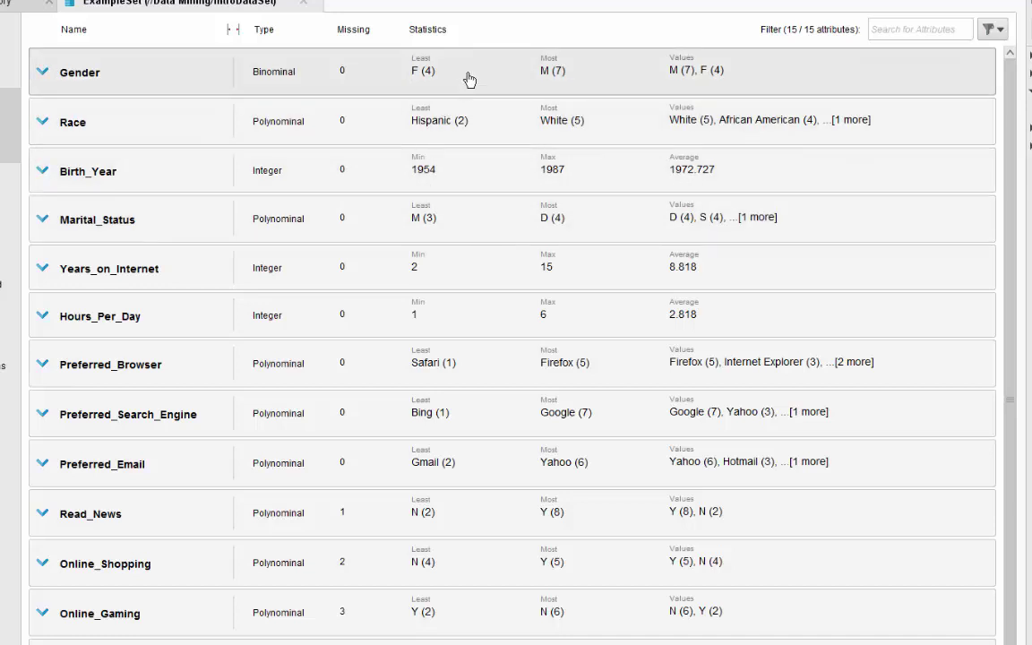
# Step: Expand the Gender, Race and Preferred_Search_Engine statistics to examine their value distributions, and collapse them again
pyautogui.click(469, 80)
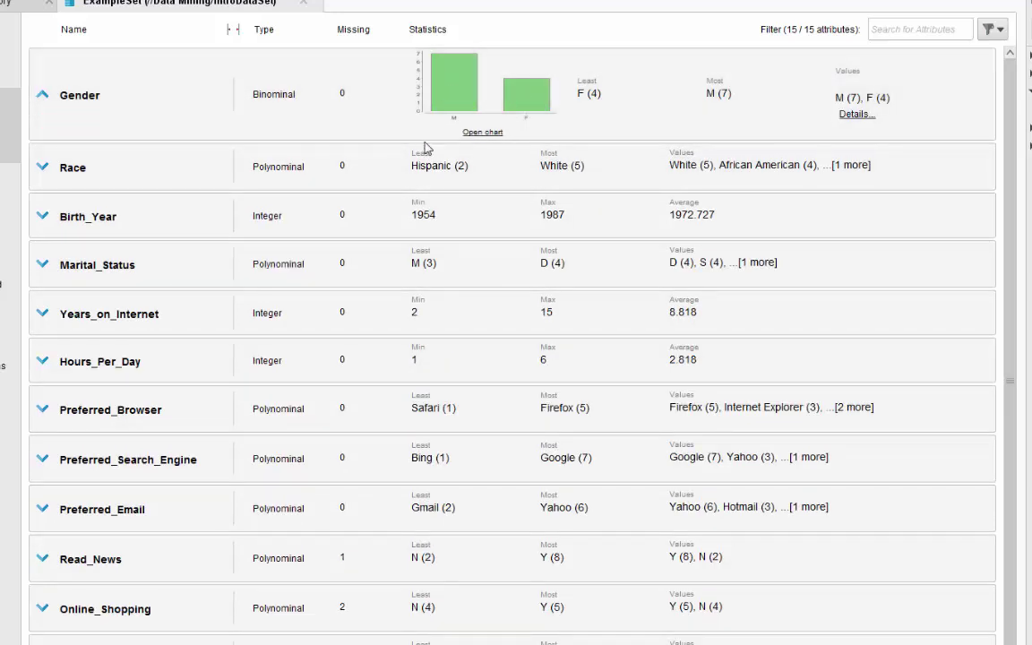
pyautogui.click(499, 187)
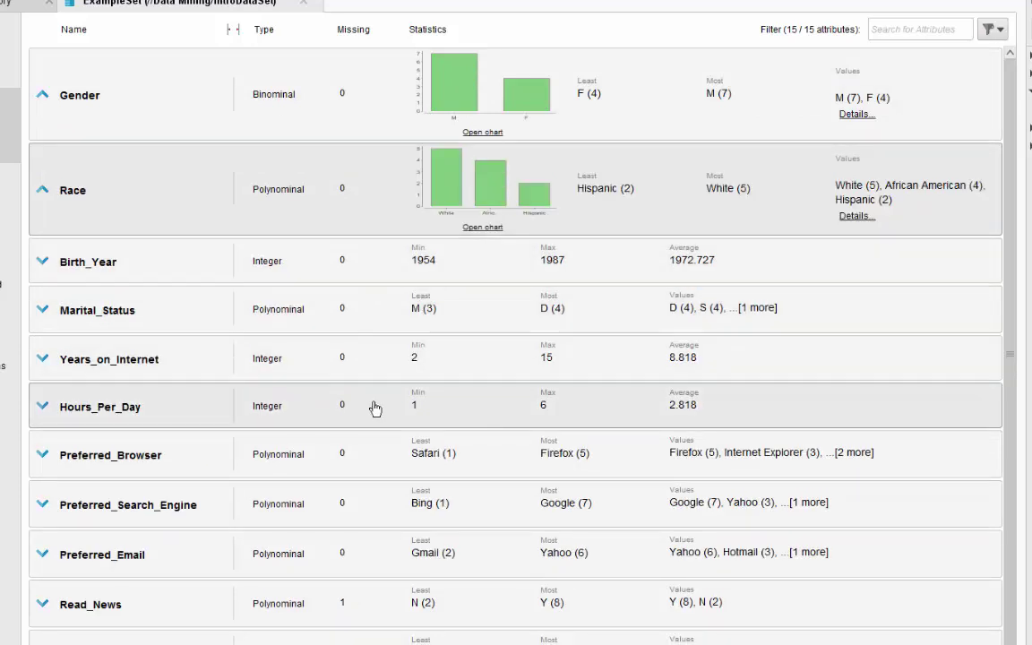
pyautogui.scroll(-1, 466, 404)
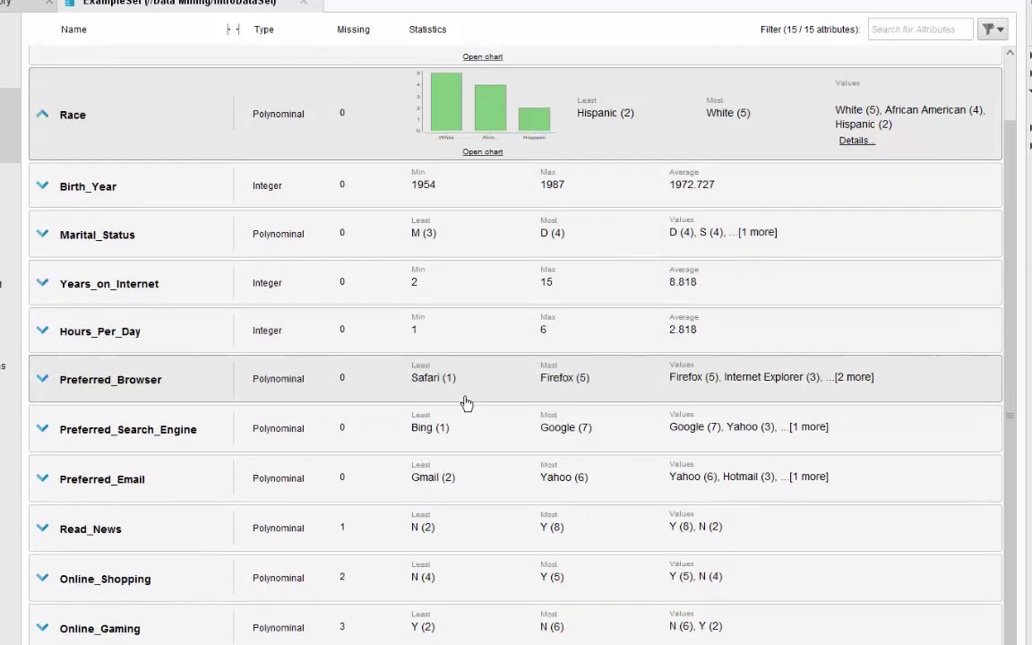
pyautogui.click(466, 442)
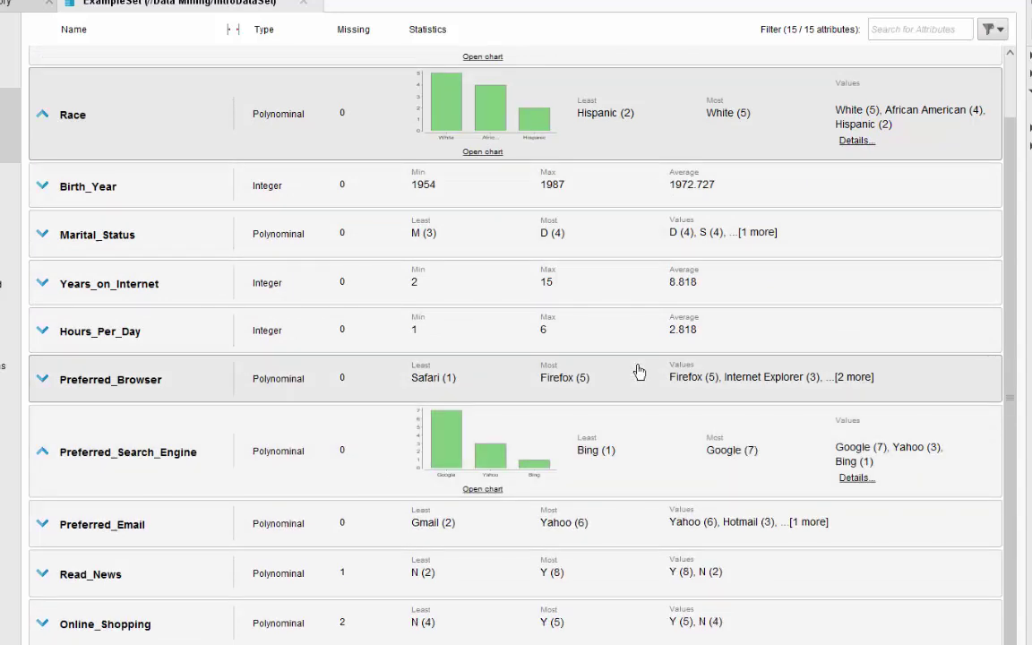
pyautogui.scroll(1, 382, 184)
pyautogui.click(383, 185)
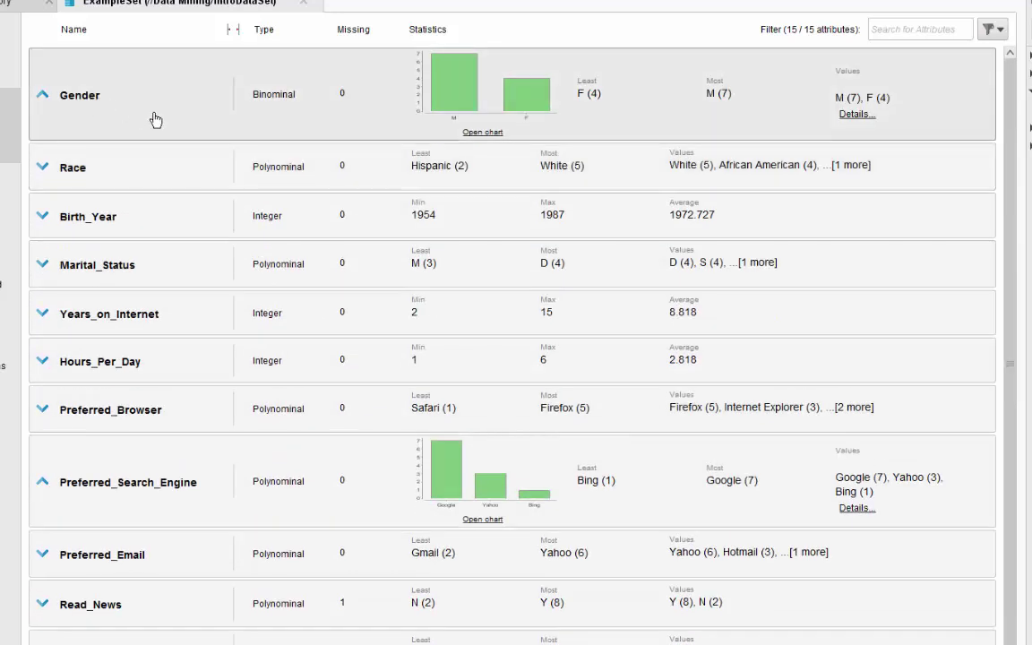
pyautogui.click(137, 104)
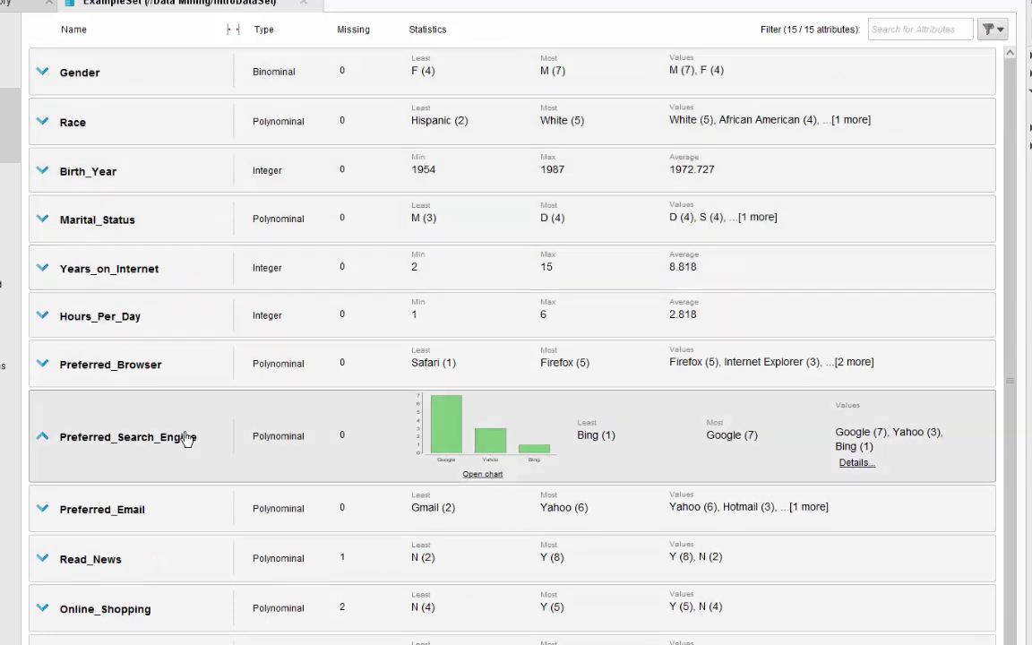
pyautogui.click(224, 436)
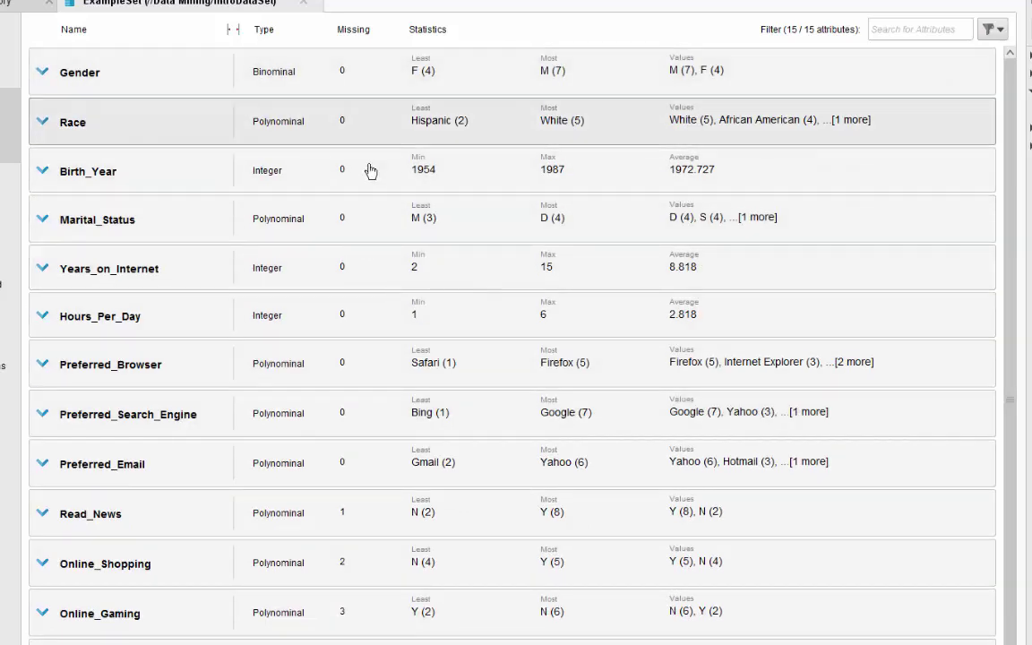
# Step: Examine the missing counts of the attributes and expand the statistics of Online_Shopping, Twitter and Online_Gaming
pyautogui.scroll(-1, 349, 338)
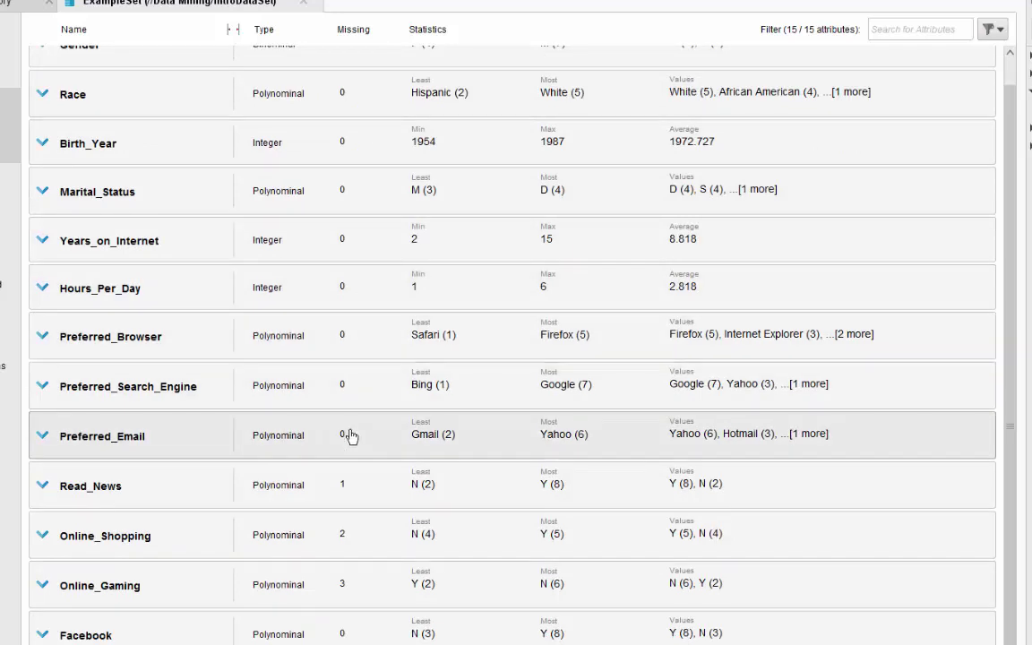
pyautogui.scroll(1, 381, 310)
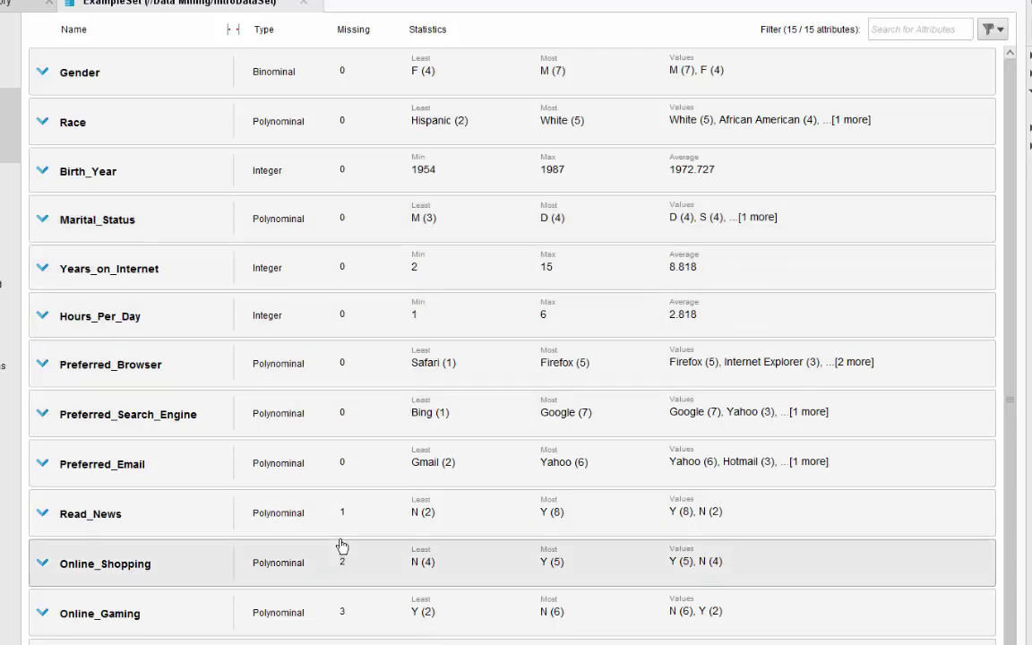
pyautogui.scroll(-1, 343, 516)
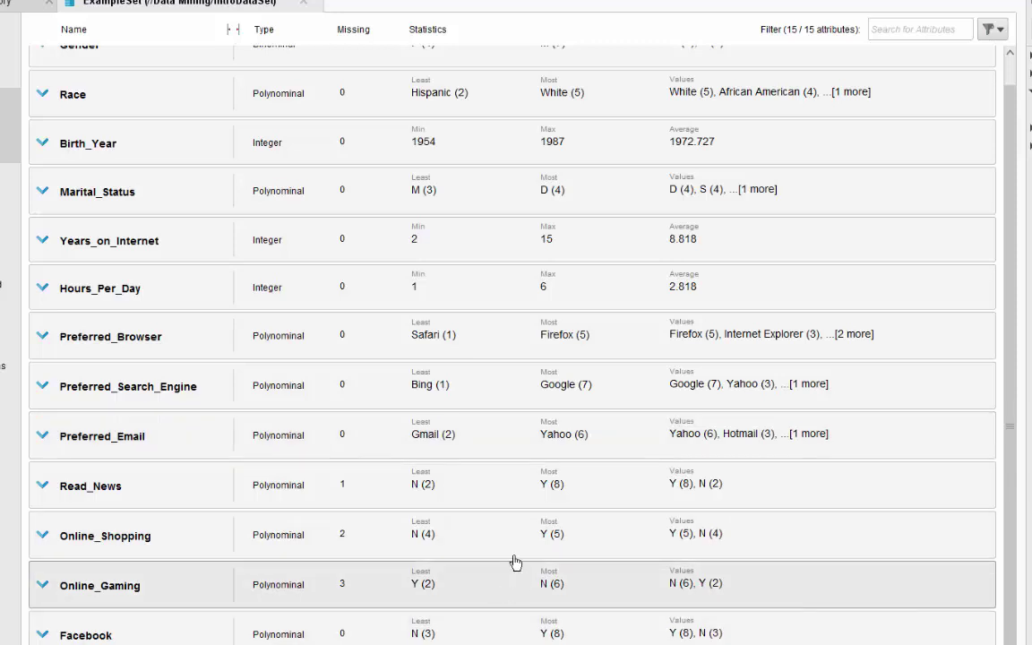
pyautogui.click(518, 544)
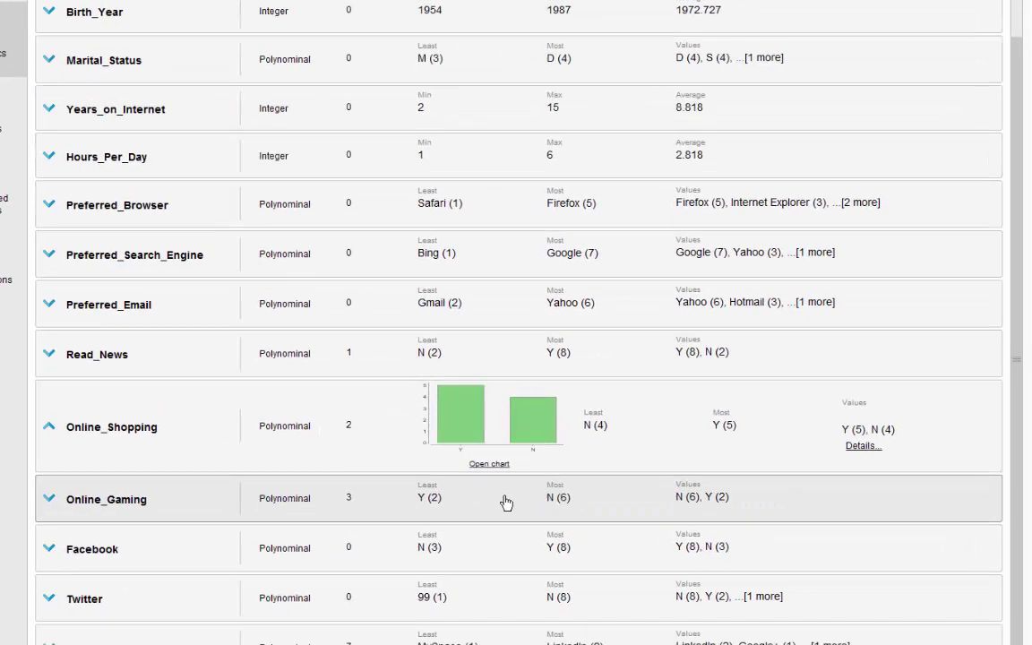
pyautogui.click(506, 585)
pyautogui.click(574, 507)
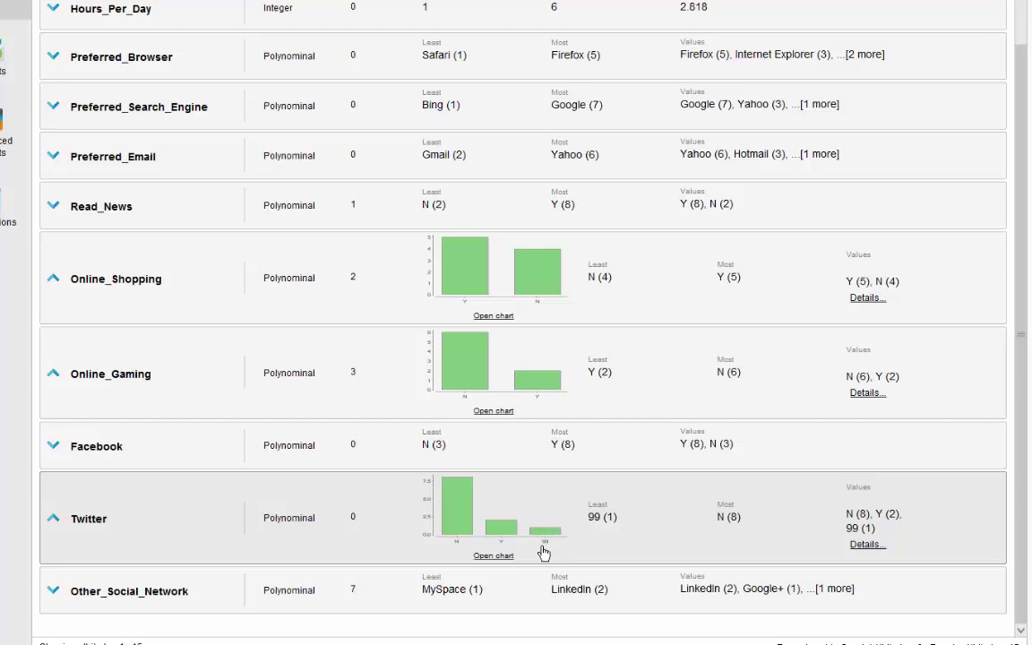
# Step: View the full Twitter chart, return to the statistics and review the types and missing counts of all attributes
pyautogui.click(494, 557)
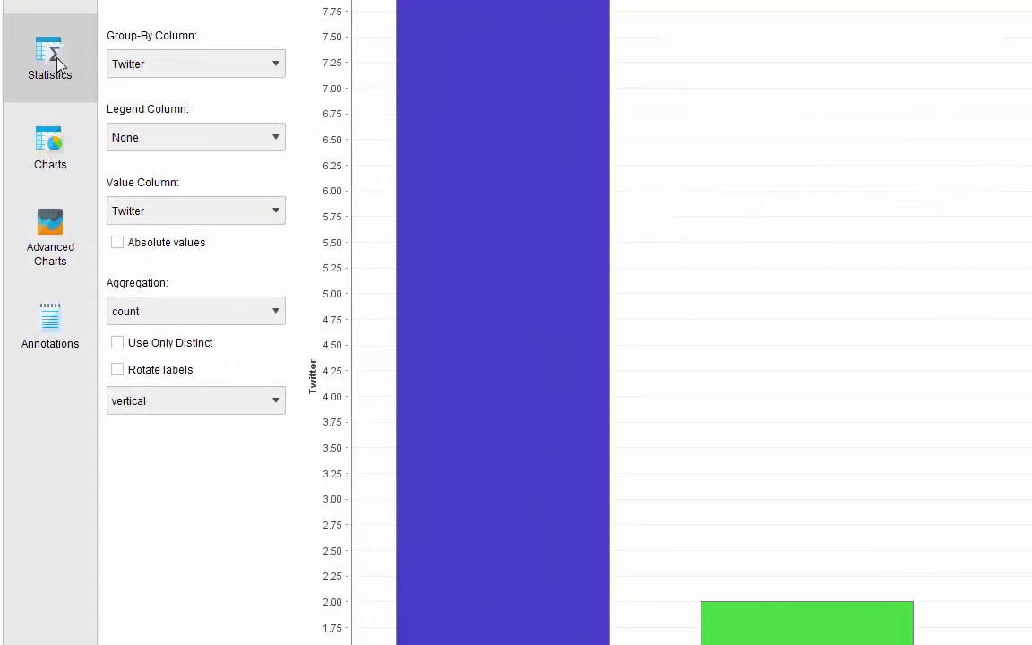
pyautogui.click(16, 118)
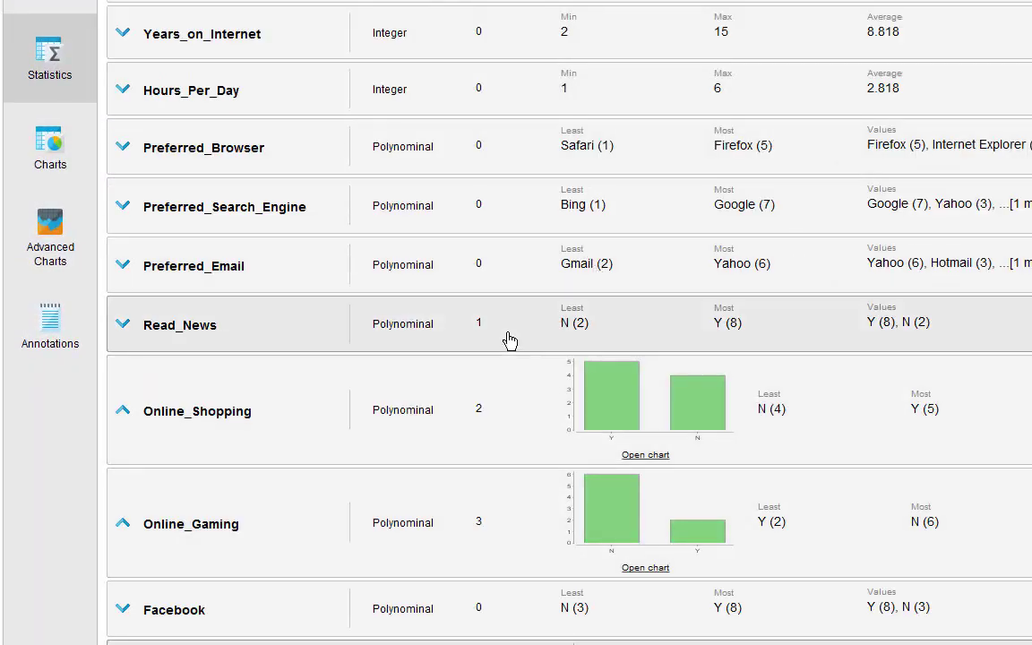
pyautogui.scroll(3, 509, 372)
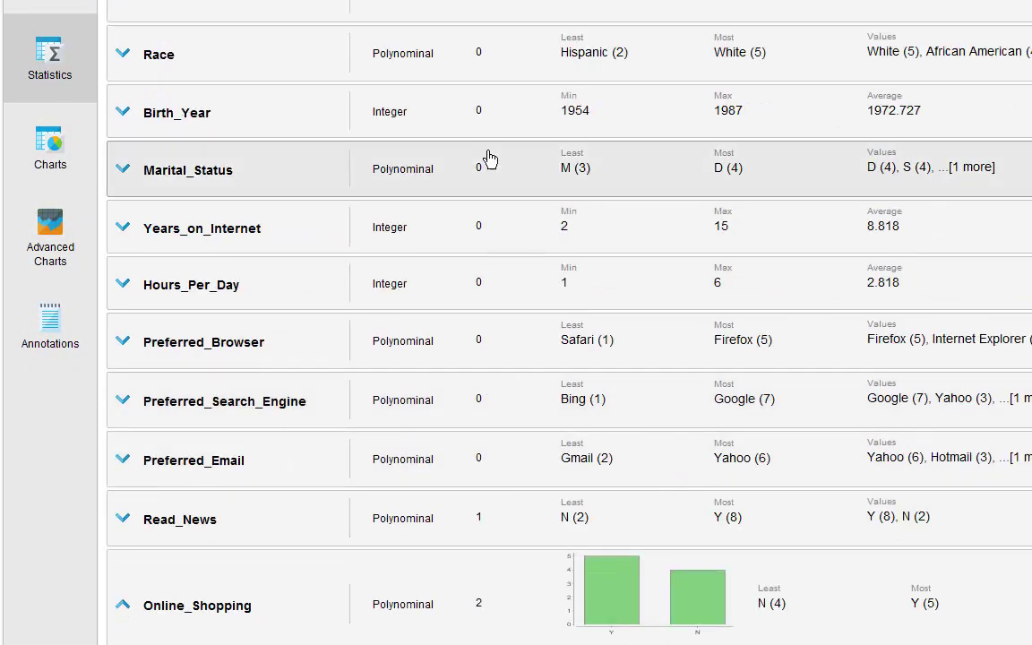
pyautogui.scroll(-3, 490, 634)
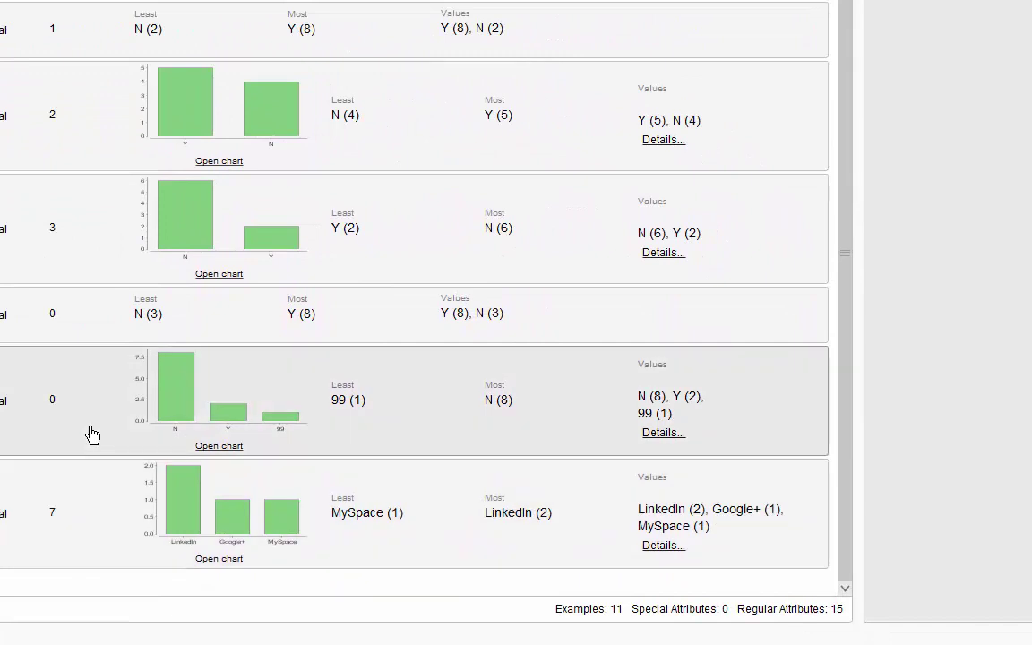
pyautogui.scroll(4, 80, 302)
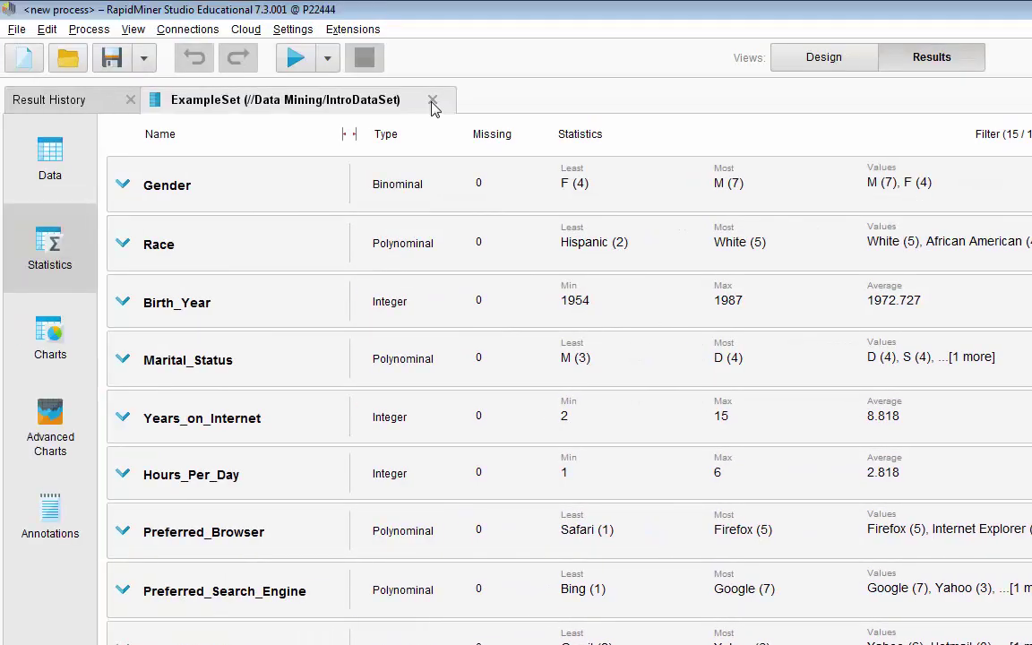
# Step: Close the IntroDataSet results and return to the Design view
pyautogui.click(433, 101)
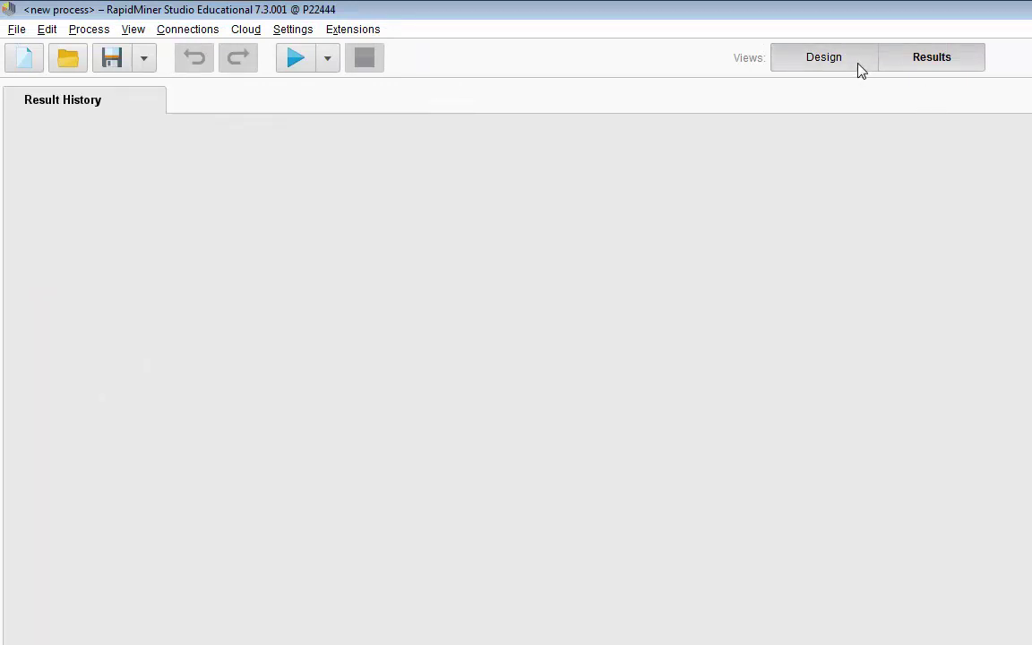
pyautogui.click(860, 69)
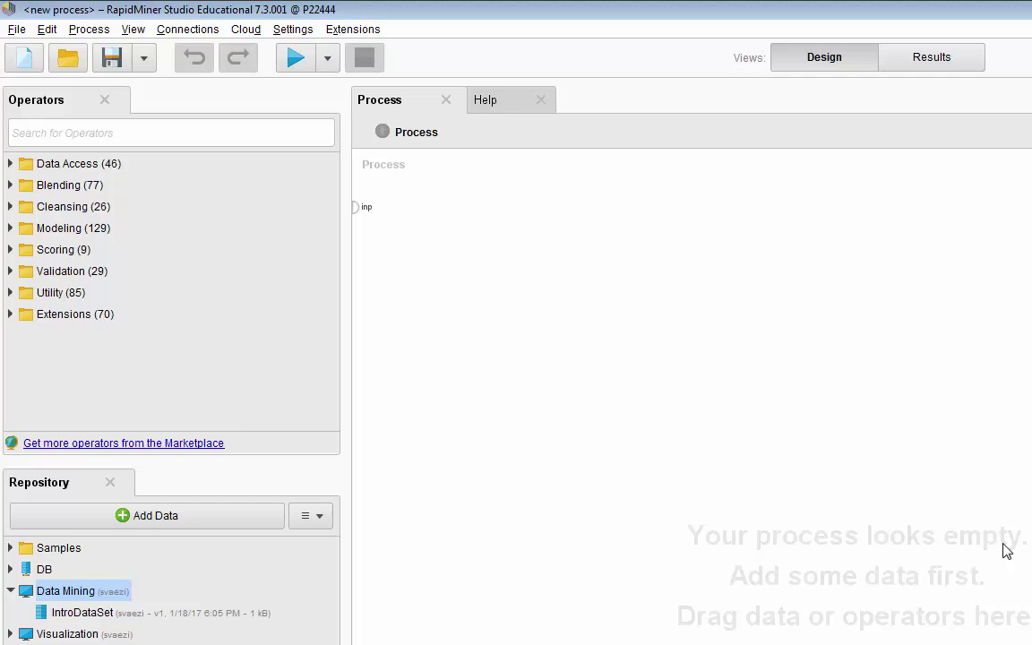
# Step: Add IntroDataSet from the Data Mining repository to the empty process as a Retrieve operator
pyautogui.click(56, 613)
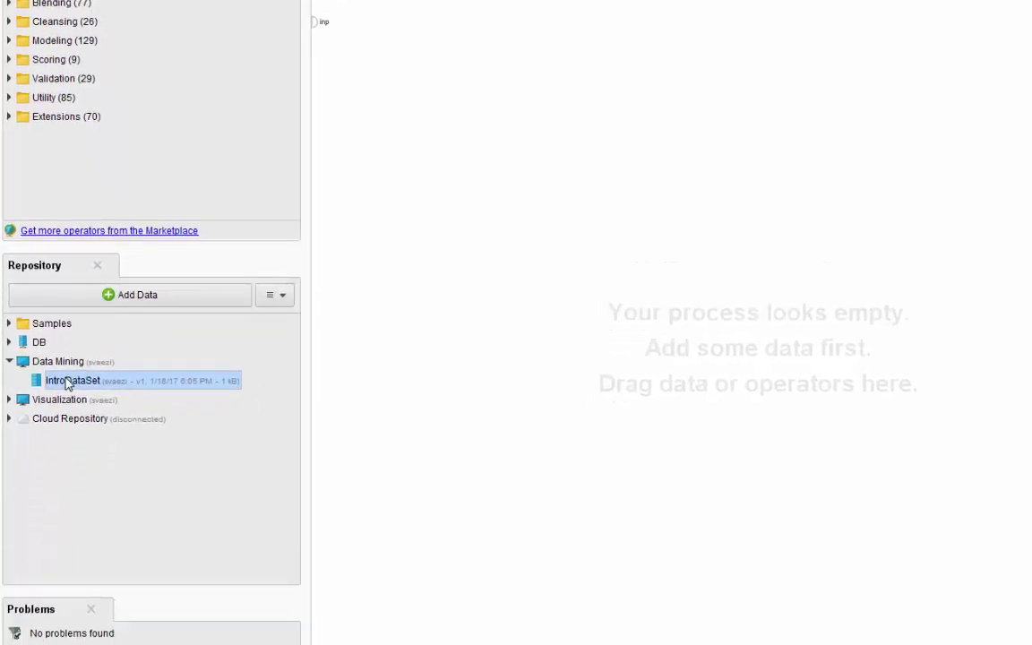
pyautogui.moveTo(55, 384); pyautogui.dragTo(450, 278)
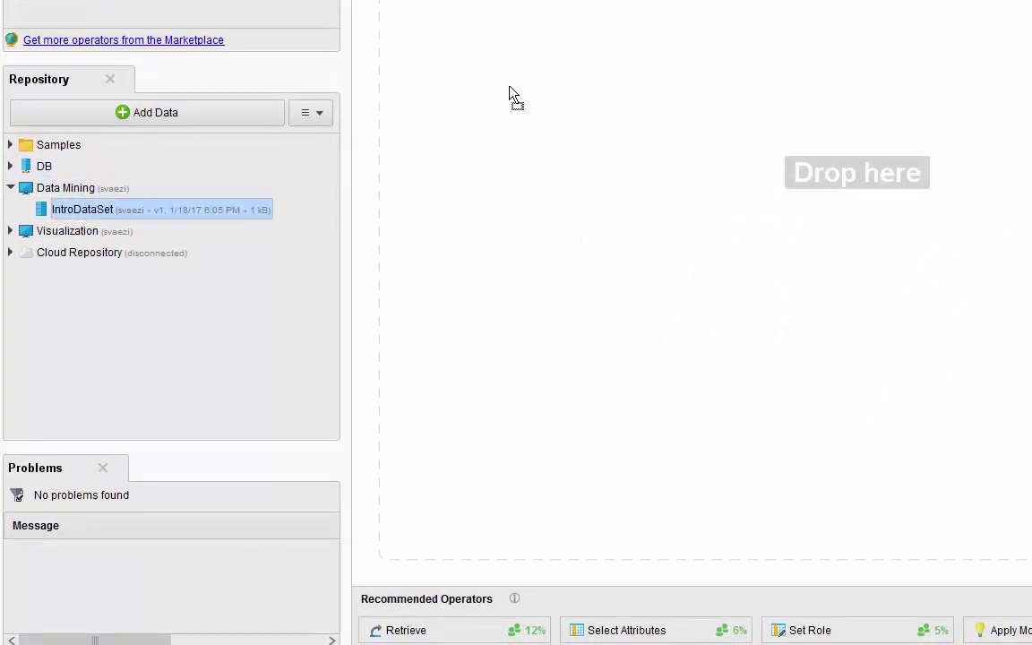
pyautogui.moveTo(510, 92); pyautogui.dragTo(515, 95)
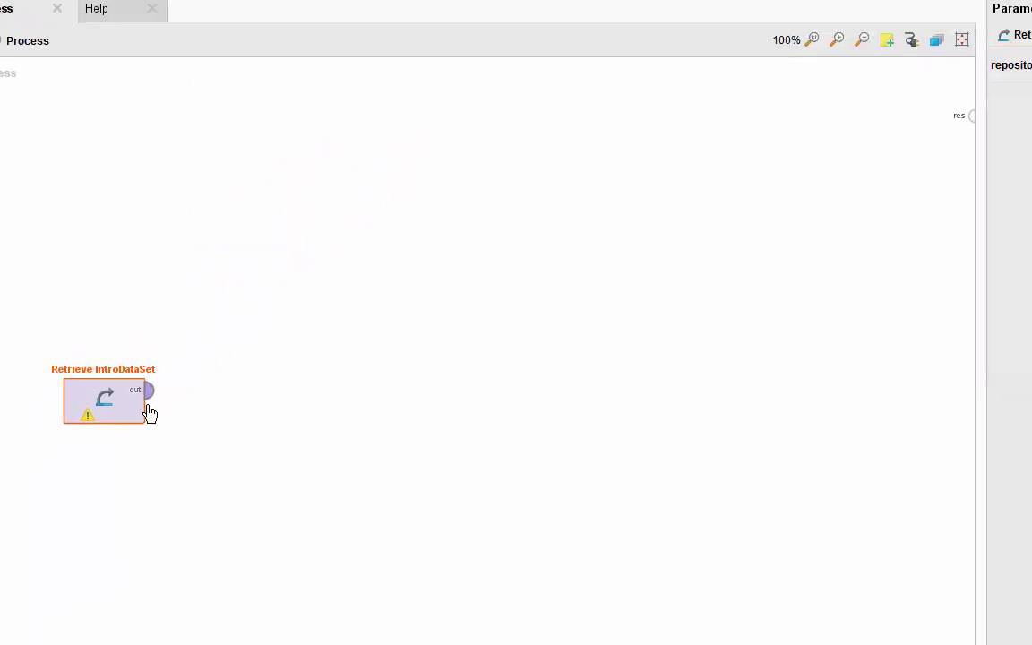
# Step: Connect the output of Retrieve IntroDataSet to the process result port and run the process
pyautogui.moveTo(152, 406)
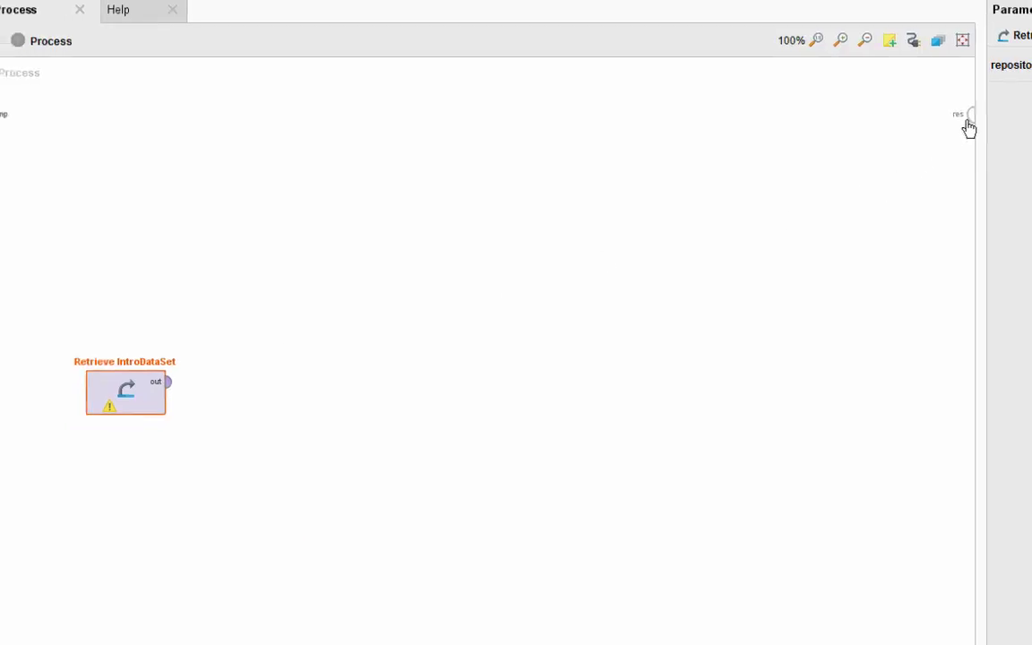
pyautogui.moveTo(968, 126)
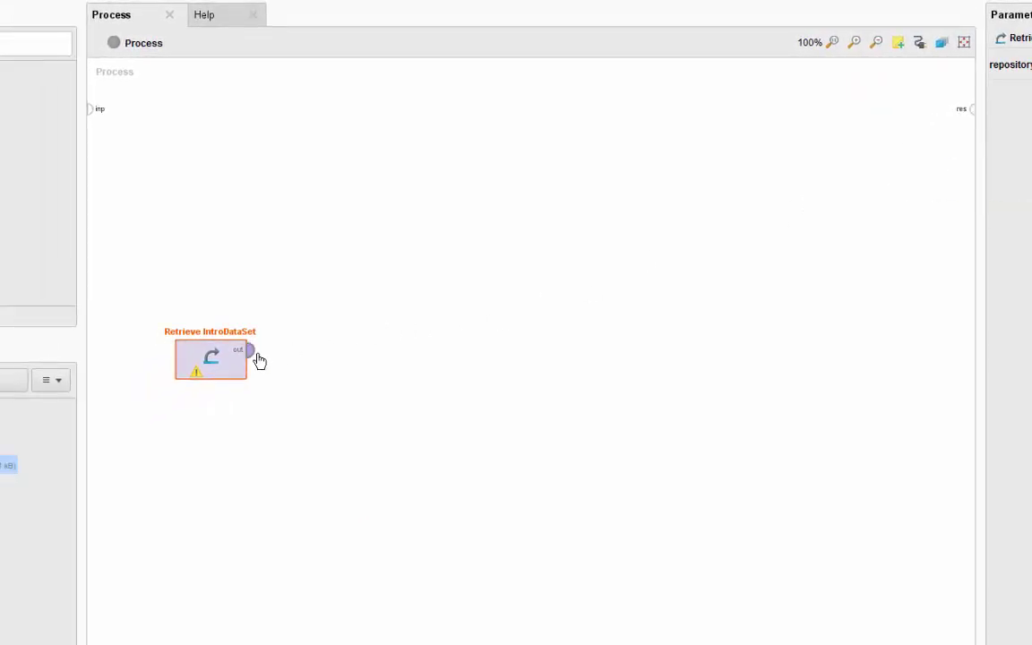
pyautogui.moveTo(256, 356)
pyautogui.mouseDown()
pyautogui.moveTo(972, 166)
pyautogui.moveTo(973, 108)
pyautogui.mouseUp()
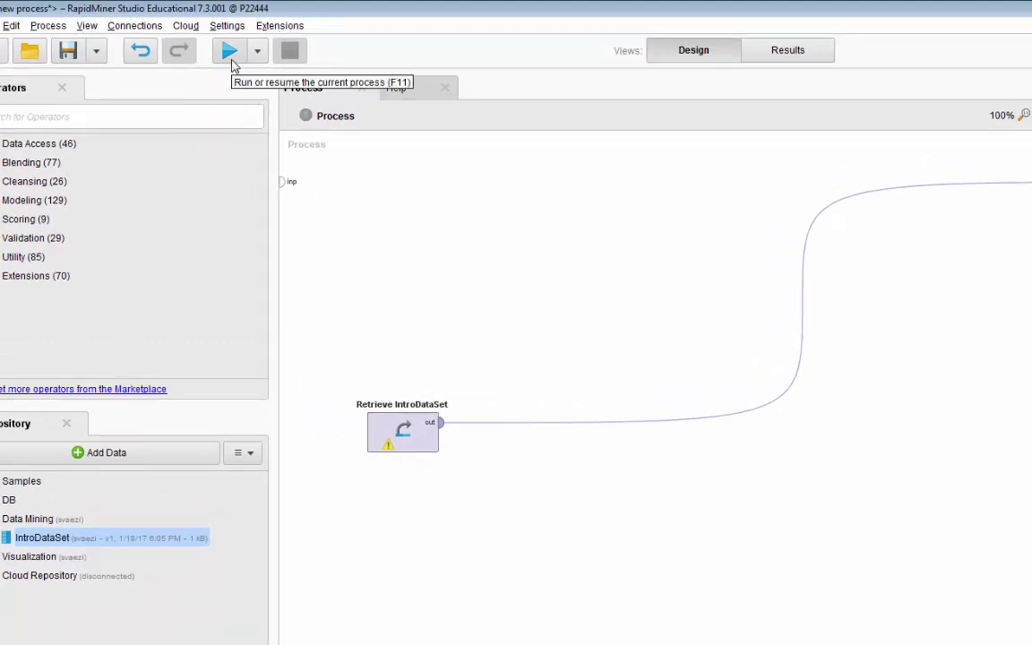
pyautogui.click(230, 56)
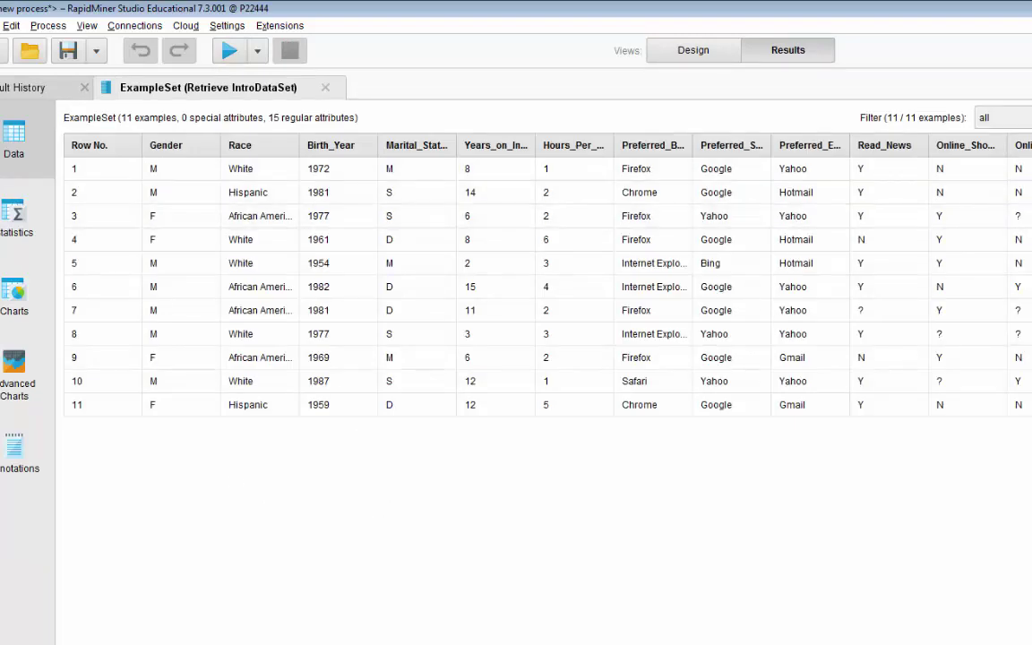
# Step: Show the statistics of the retrieved example set, expand the Twitter attribute and open its full chart
pyautogui.click(22, 231)
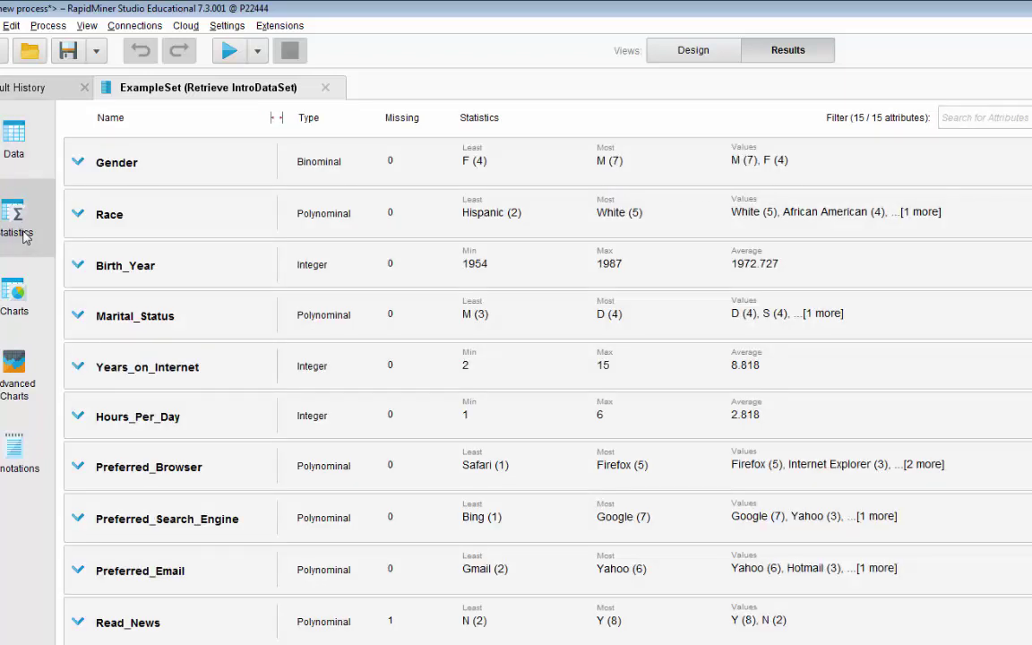
pyautogui.click(691, 56)
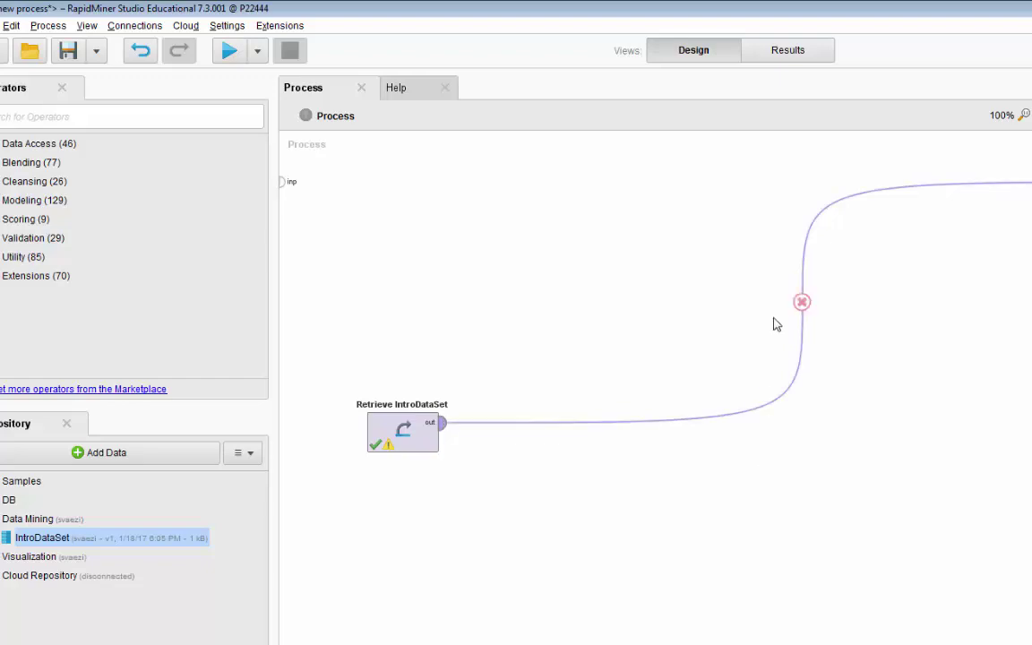
pyautogui.click(788, 54)
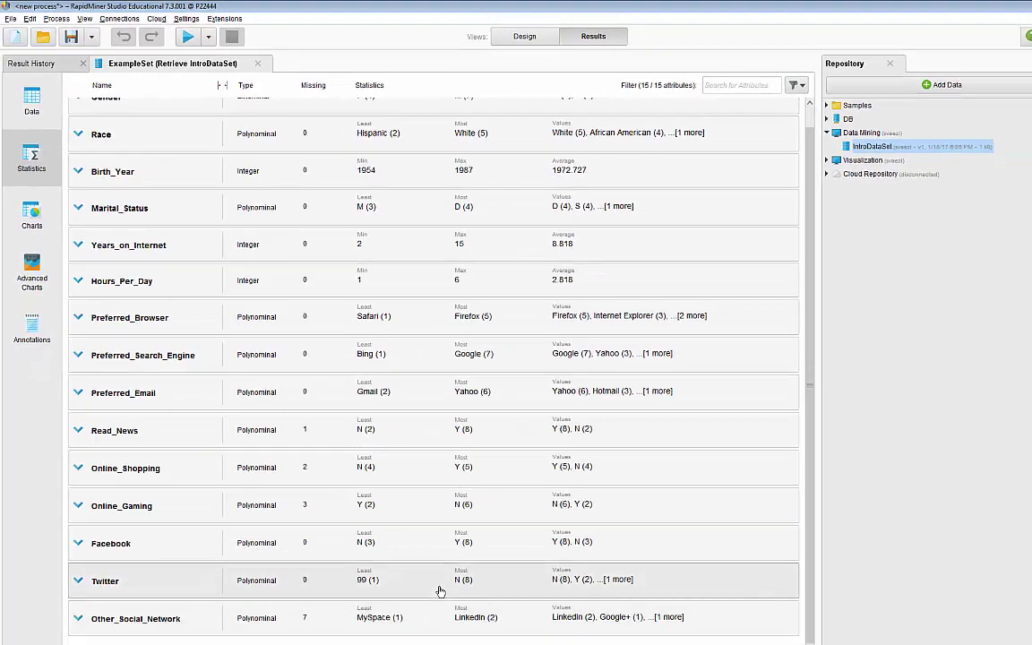
pyautogui.click(438, 584)
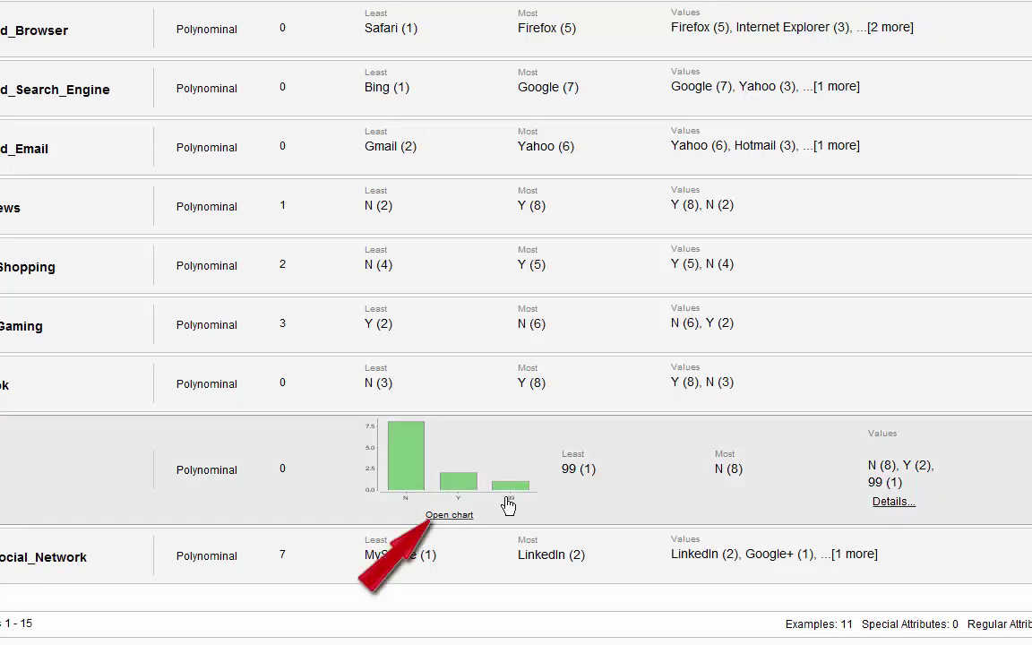
pyautogui.click(449, 515)
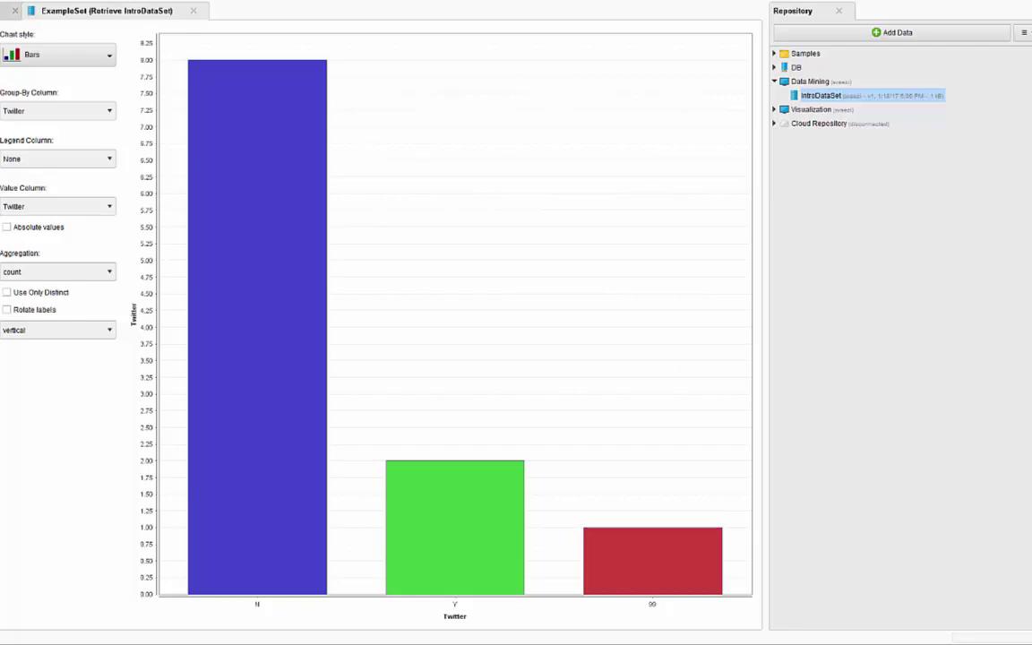
# Step: Locate the 99 entry in the Twitter column of the data table and return to the Design view
pyautogui.click(29, 94)
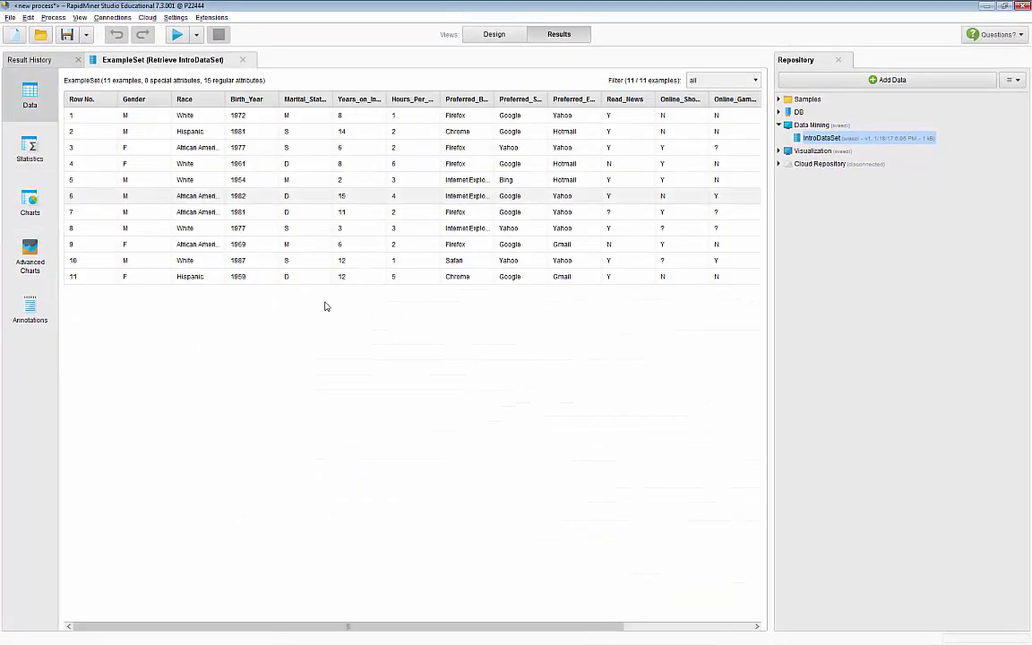
pyautogui.moveTo(403, 629); pyautogui.dragTo(534, 629)
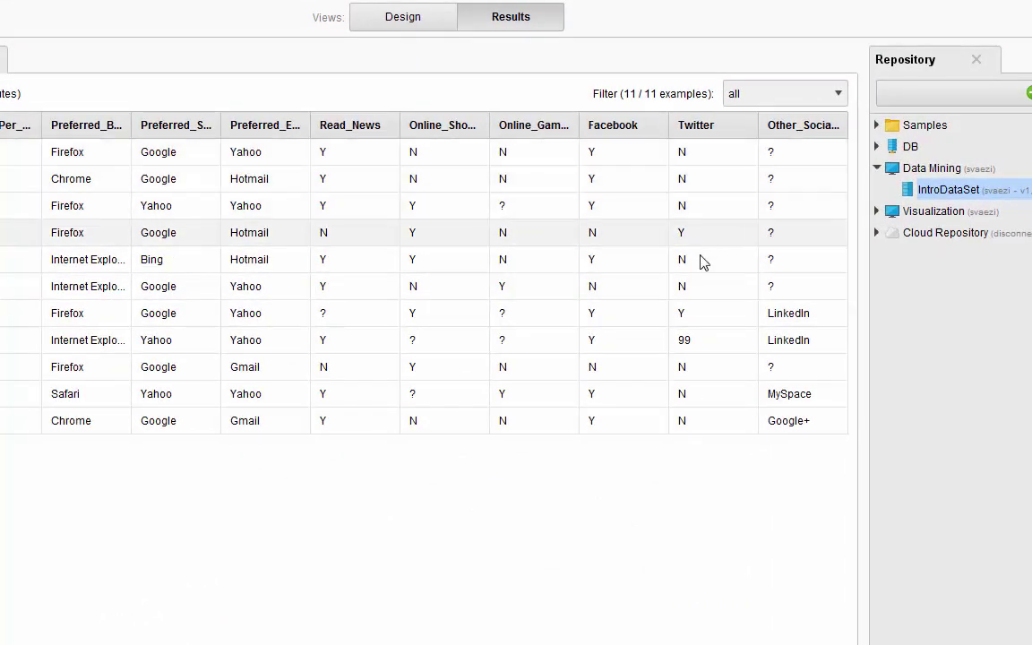
pyautogui.click(699, 351)
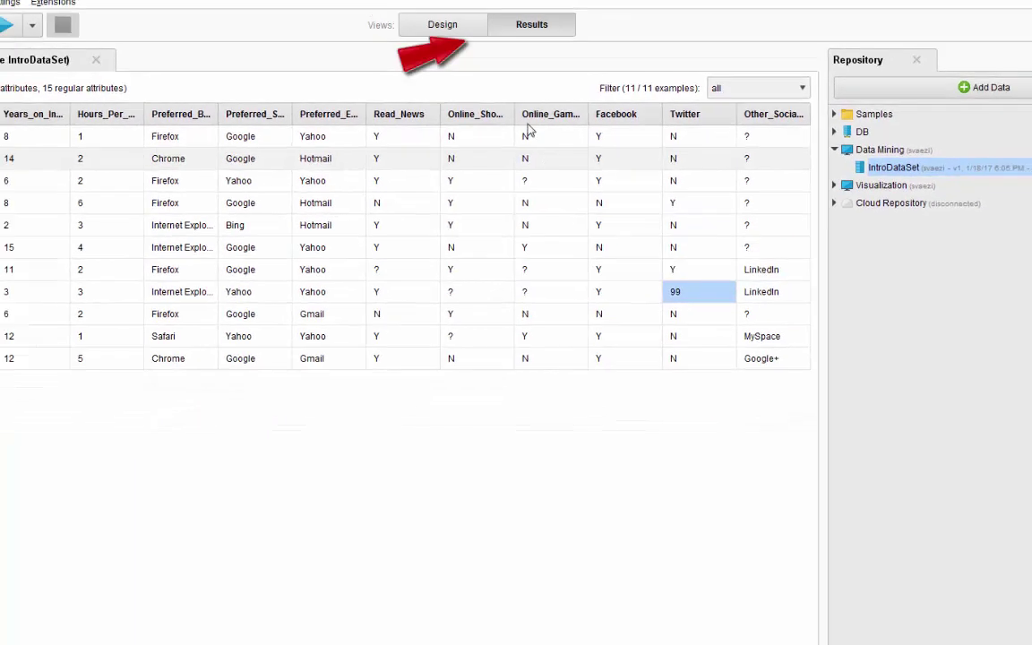
pyautogui.click(481, 37)
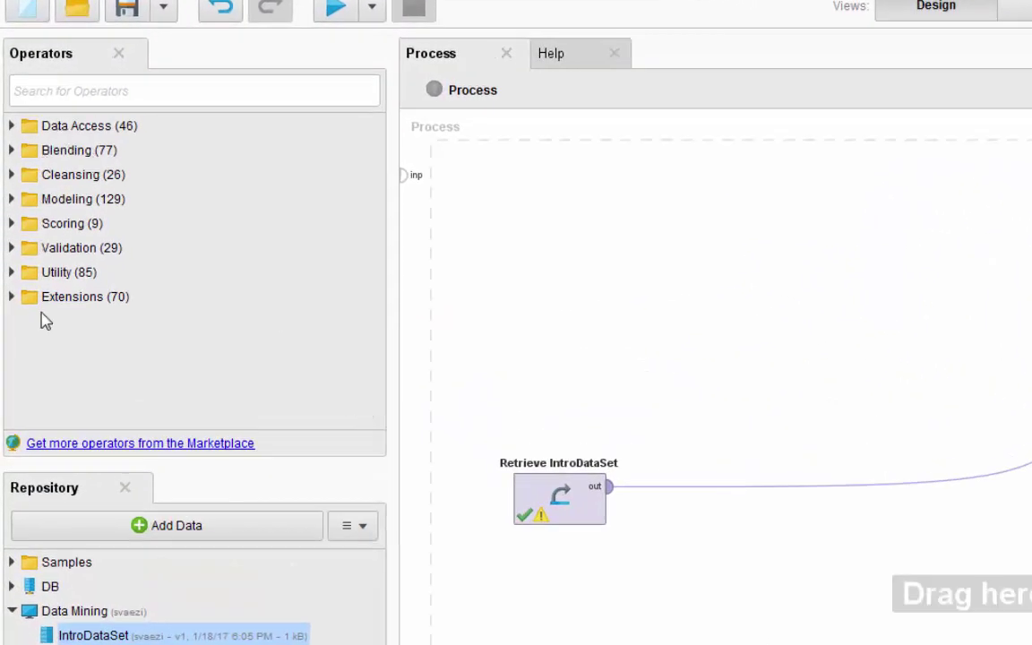
# Step: Search the operators for "replace" and select the Replace operator under Blending, Values
pyautogui.click(187, 91)
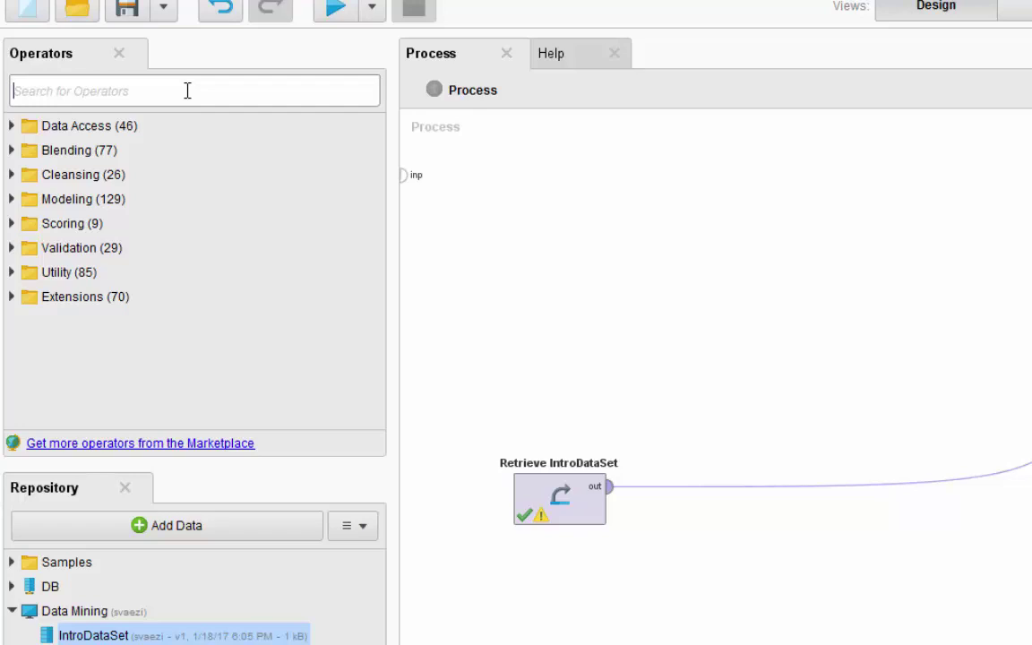
pyautogui.write('re')
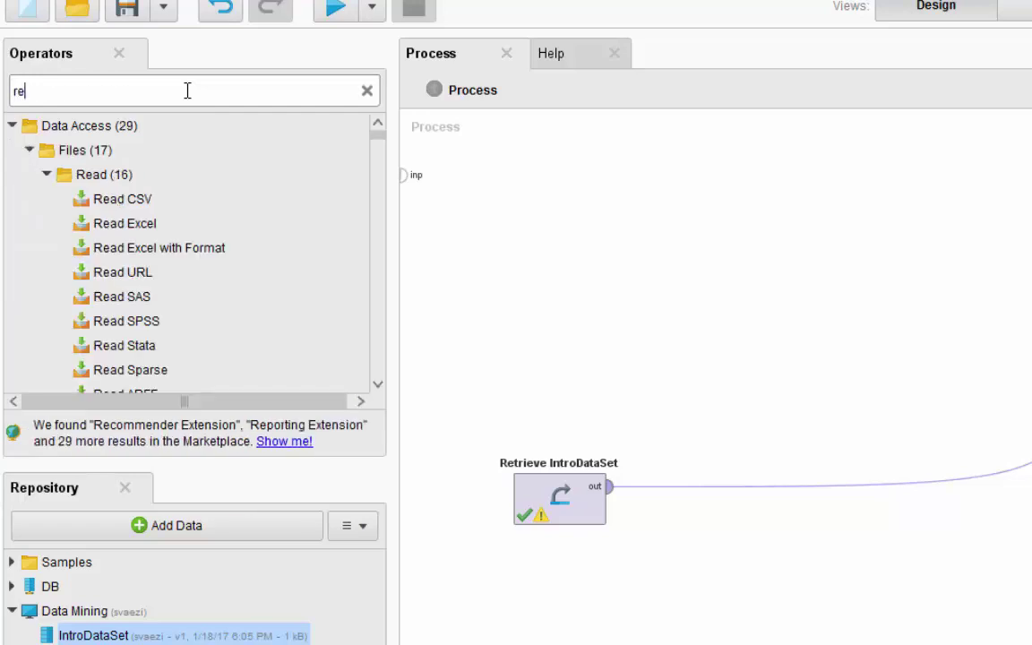
pyautogui.write('place')
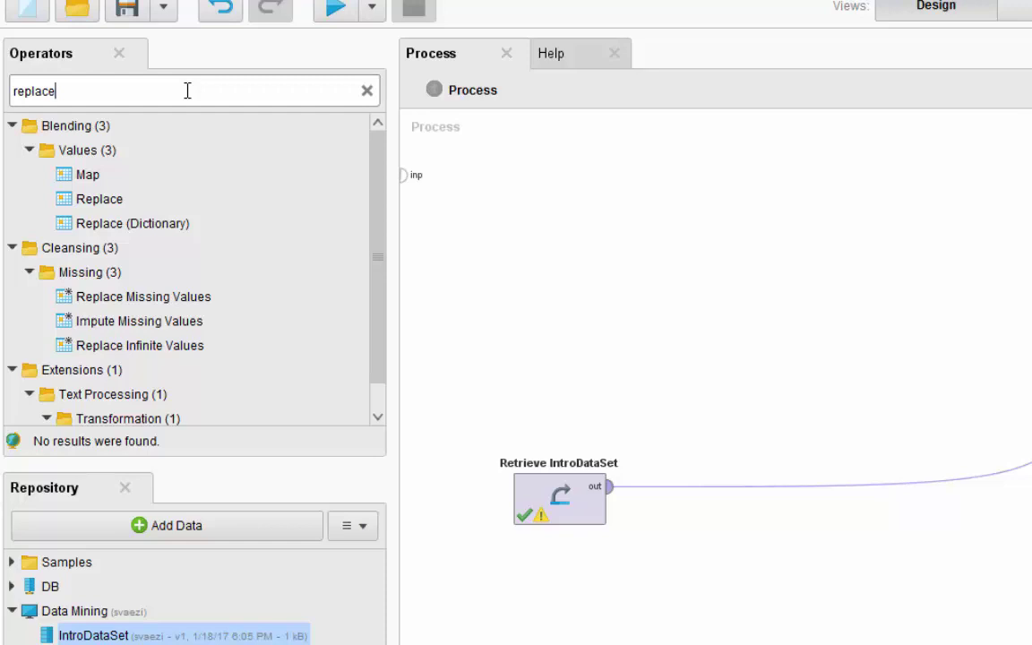
pyautogui.moveTo(103, 199); pyautogui.dragTo(380, 230)
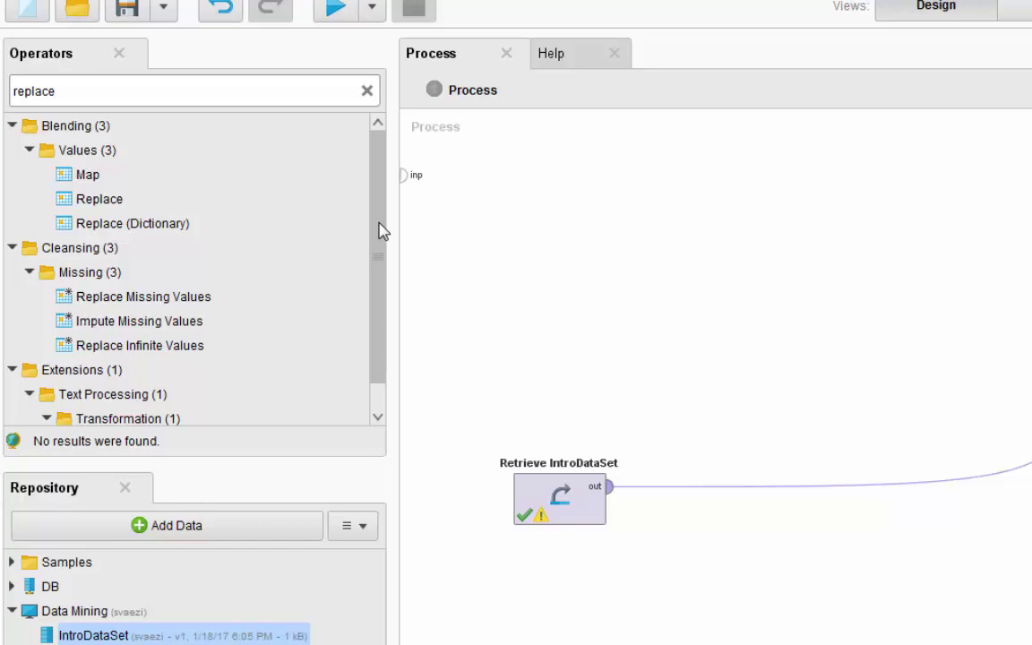
pyautogui.click(78, 155)
pyautogui.click(83, 175)
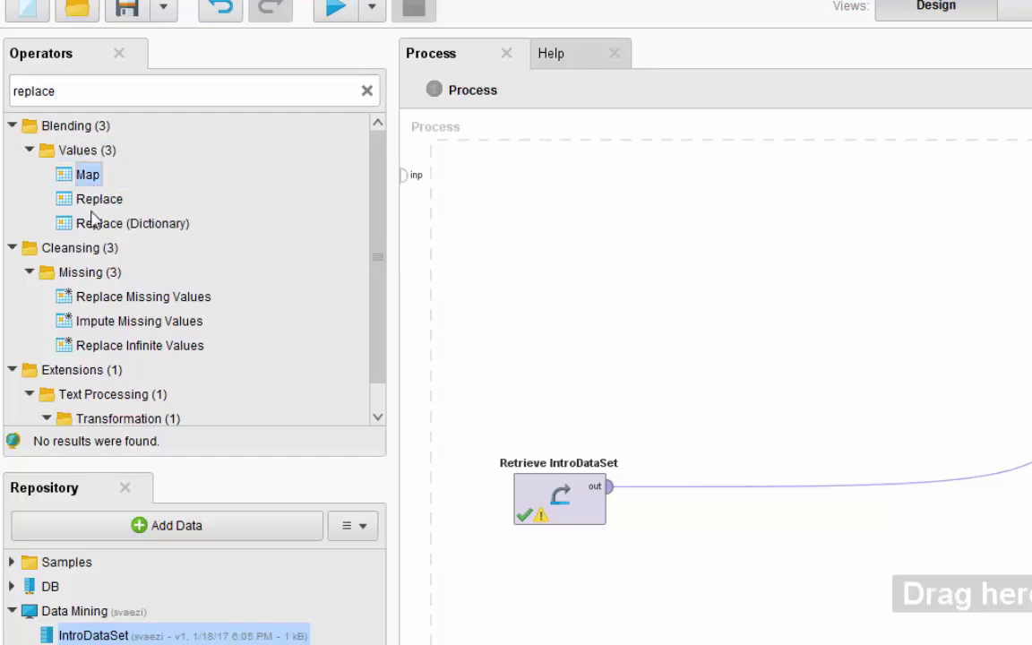
pyautogui.click(95, 201)
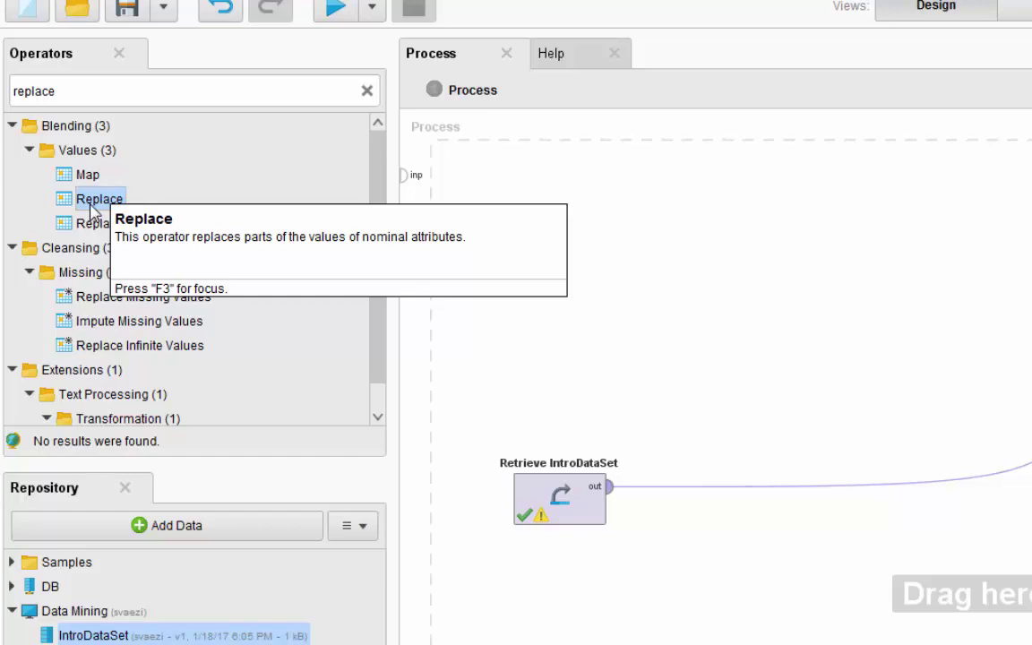
# Step: Insert the Replace operator into the connection after Retrieve IntroDataSet and align it level with that operator
pyautogui.moveTo(90, 204); pyautogui.dragTo(755, 311)
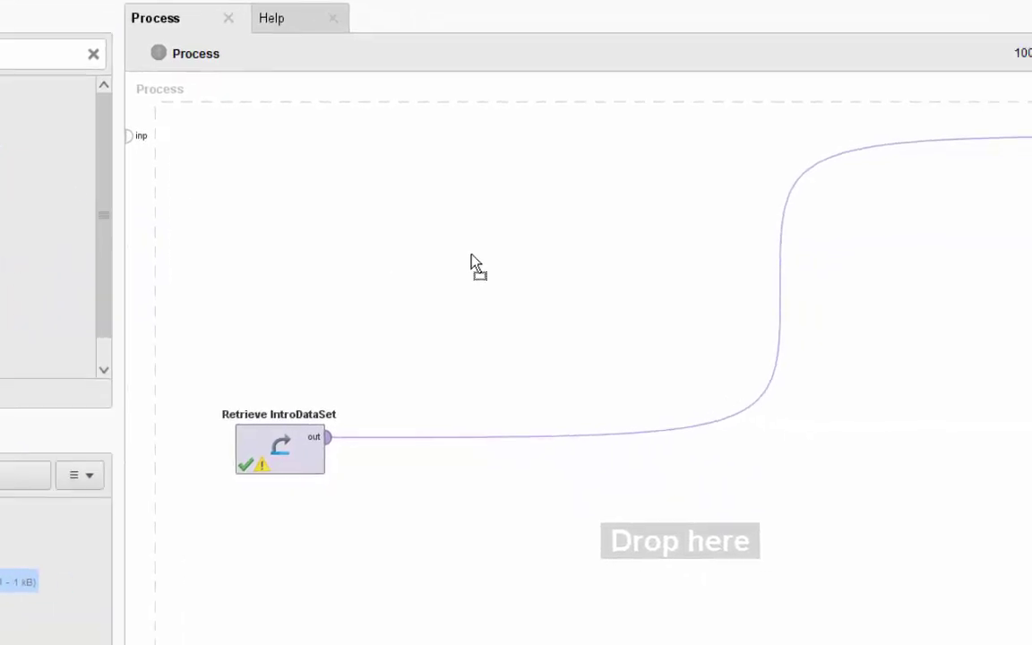
pyautogui.moveTo(253, 230); pyautogui.dragTo(233, 484)
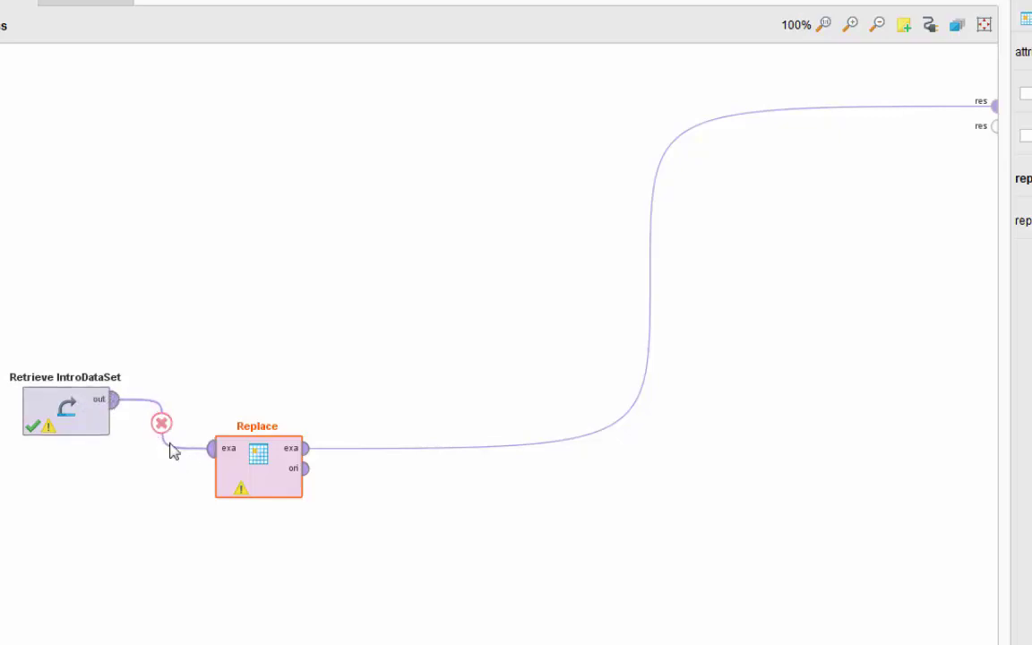
pyautogui.moveTo(215, 468)
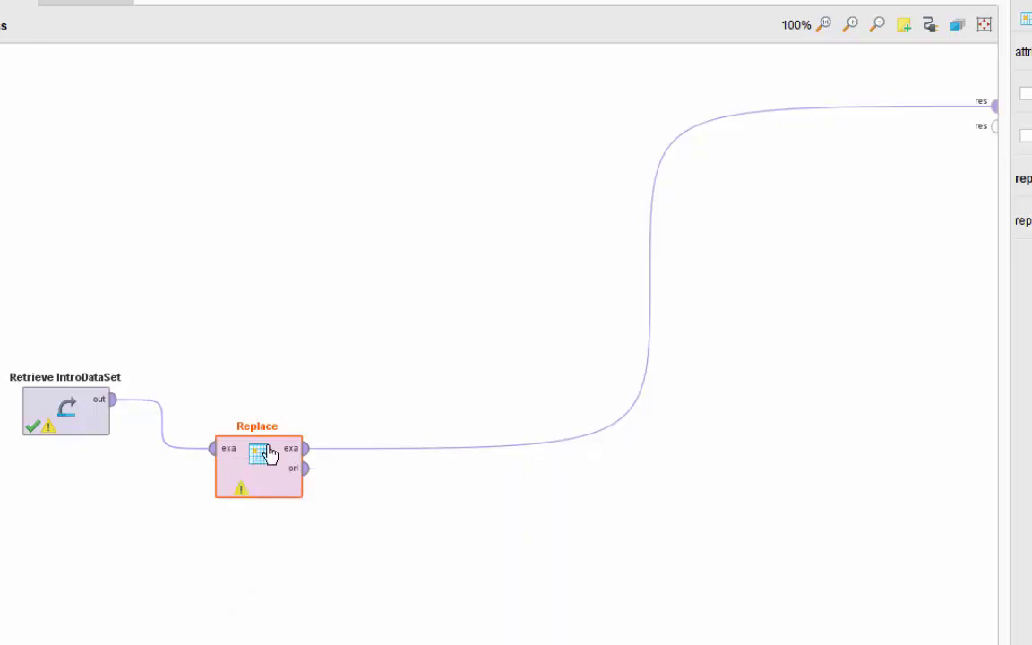
pyautogui.moveTo(296, 459)
pyautogui.moveTo(276, 450); pyautogui.dragTo(276, 353)
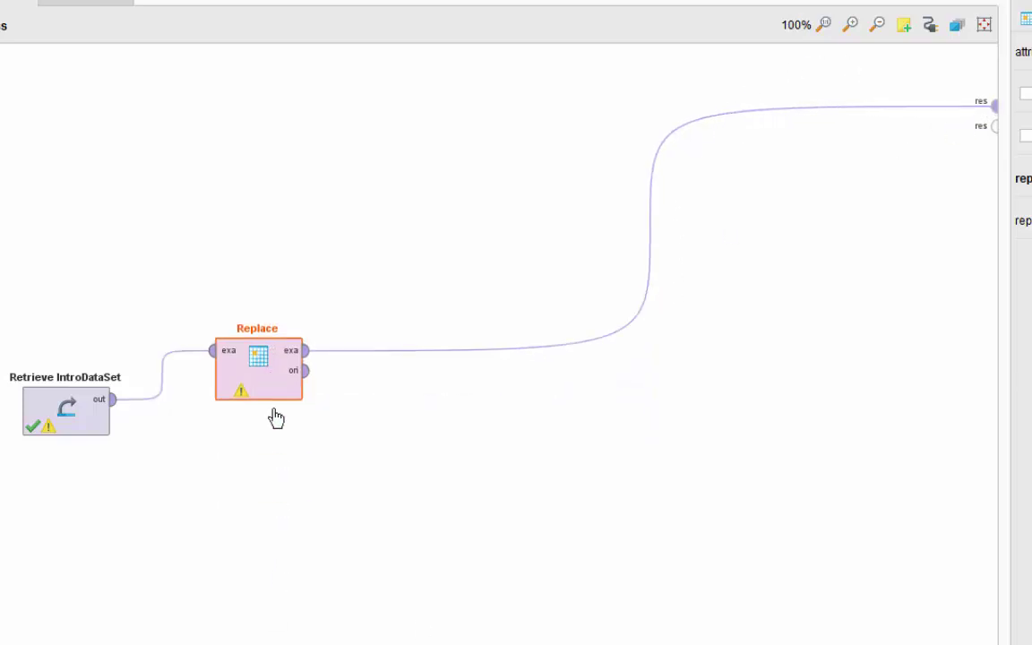
pyautogui.moveTo(276, 418); pyautogui.dragTo(281, 464)
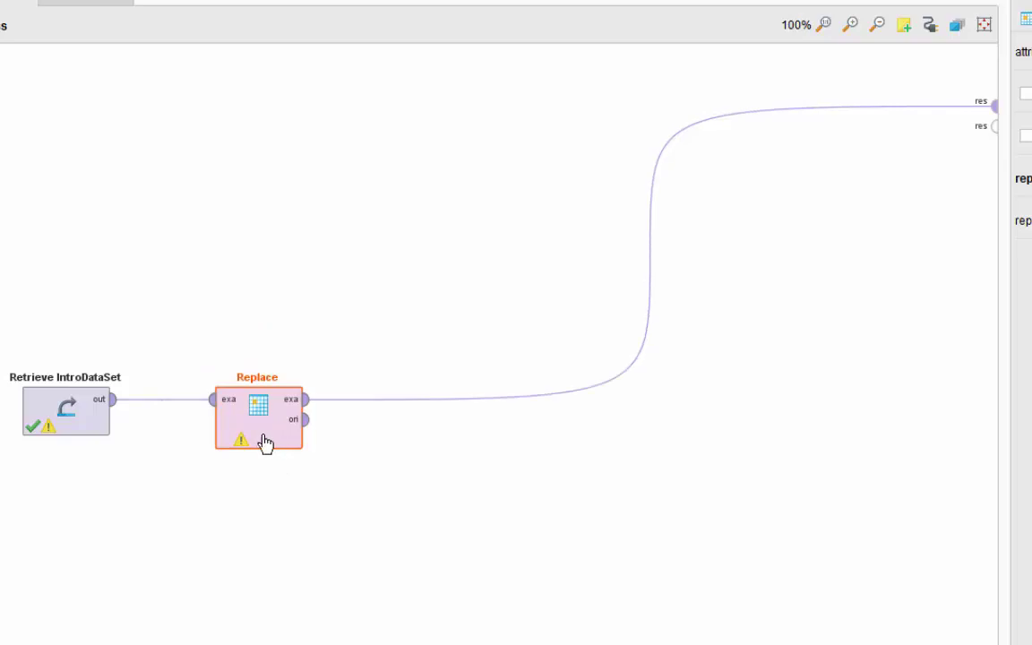
# Step: Delete the Replace operator and reconnect Retrieve IntroDataSet directly to the result port
pyautogui.press('Delete')
pyautogui.moveTo(112, 399)
pyautogui.mouseDown()
pyautogui.moveTo(993, 175)
pyautogui.moveTo(995, 108)
pyautogui.mouseUp()
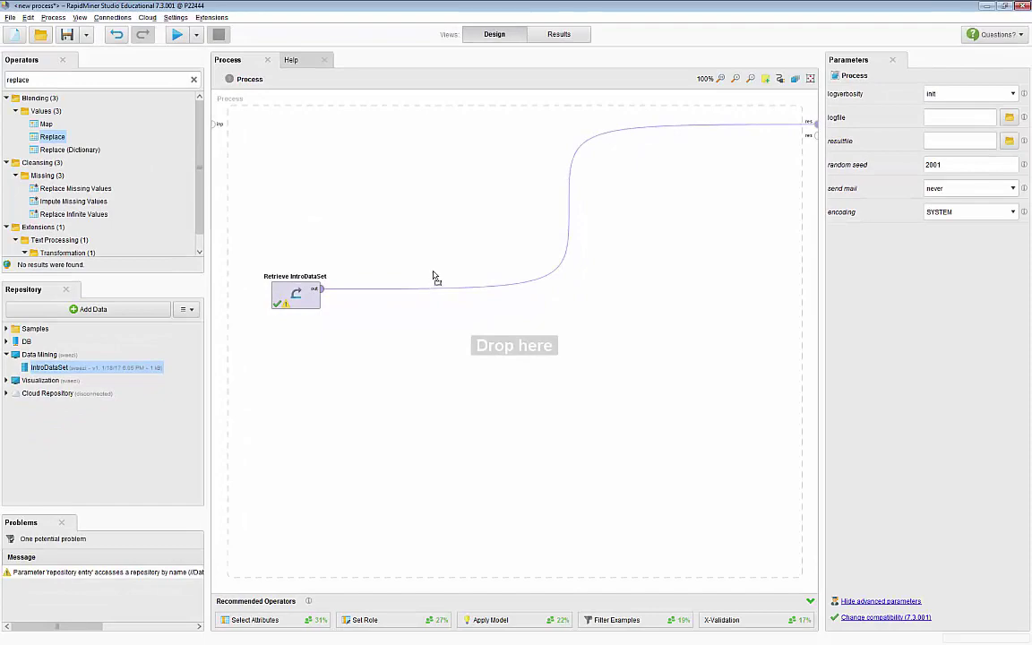
# Step: Add a Replace operator beside the existing connection, then wire Retrieve IntroDataSet into its exa input and its exa output to the result port
pyautogui.moveTo(434, 277); pyautogui.dragTo(435, 274)
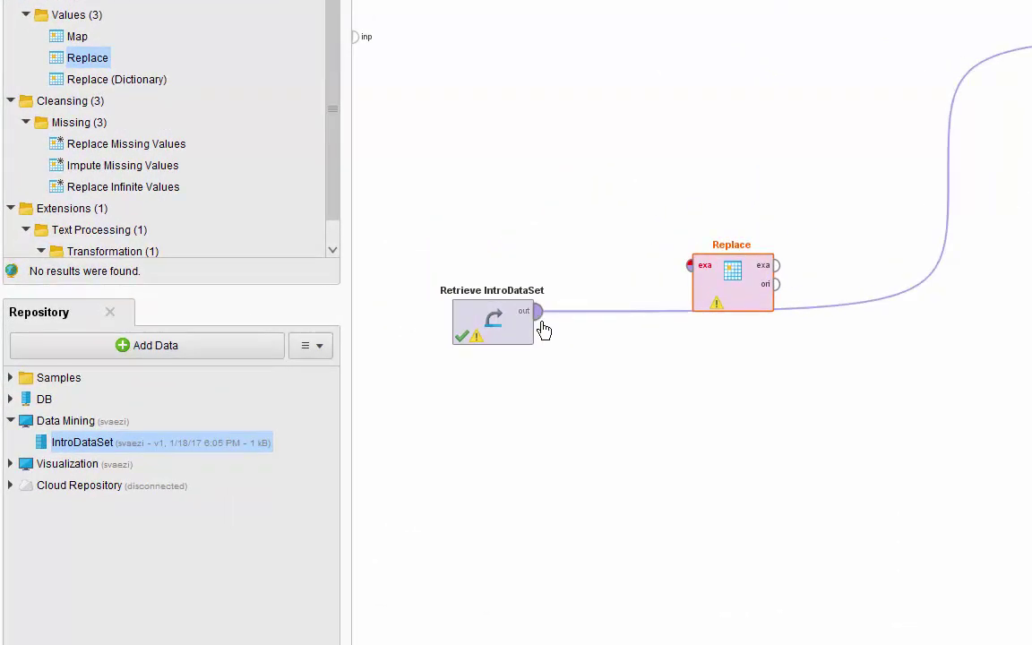
pyautogui.moveTo(542, 323); pyautogui.dragTo(791, 281)
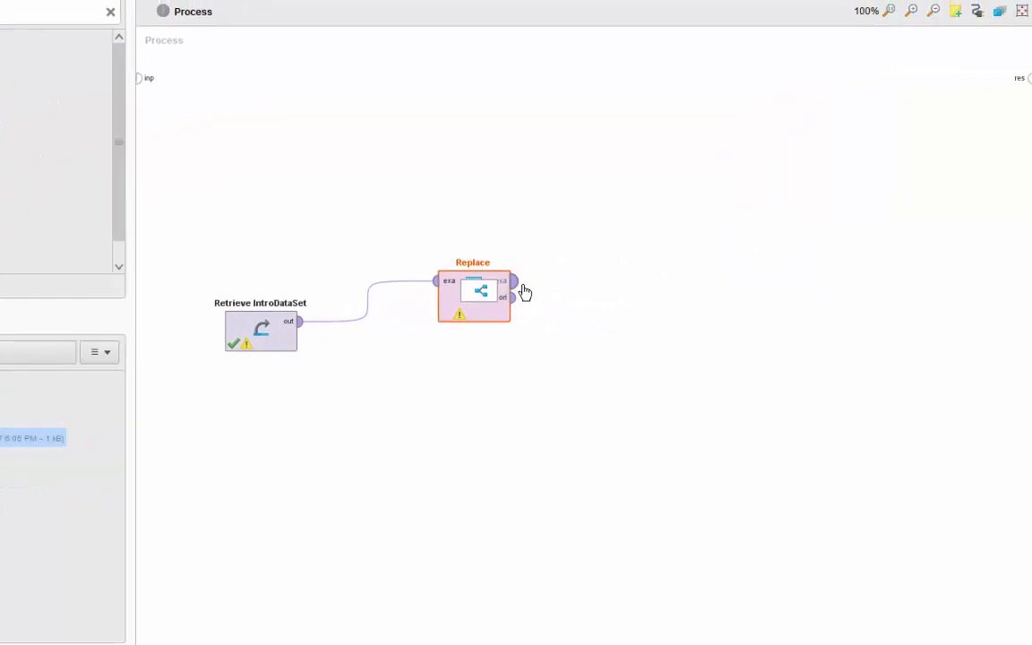
pyautogui.moveTo(519, 291); pyautogui.dragTo(1031, 83)
pyautogui.moveTo(929, 97); pyautogui.dragTo(929, 91)
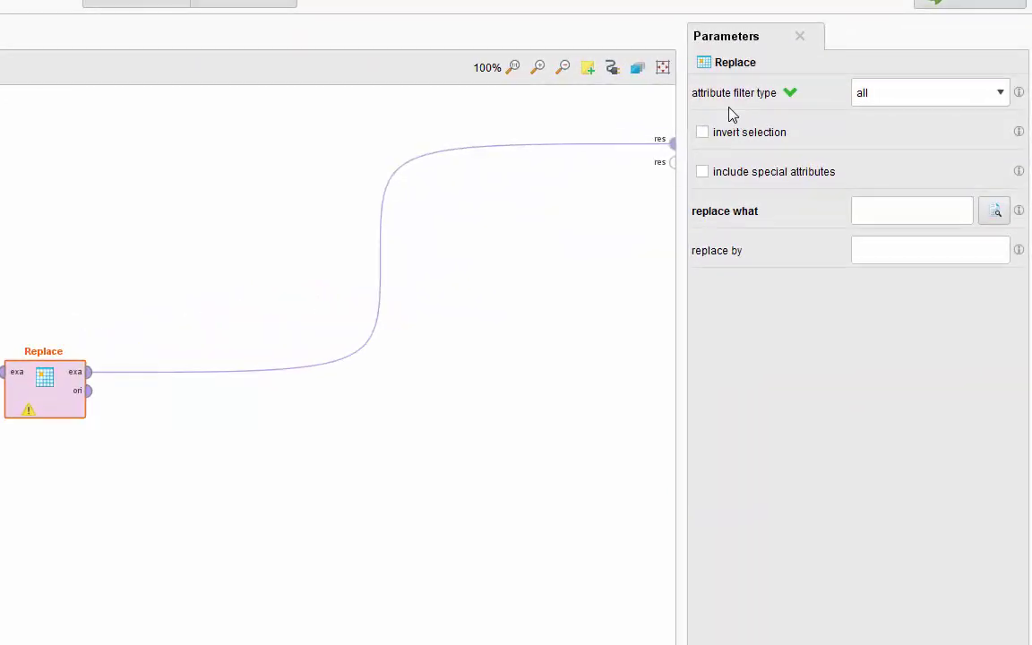
# Step: Set the Replace operator's attribute filter type to single and choose Twitter as the attribute
pyautogui.click(1001, 93)
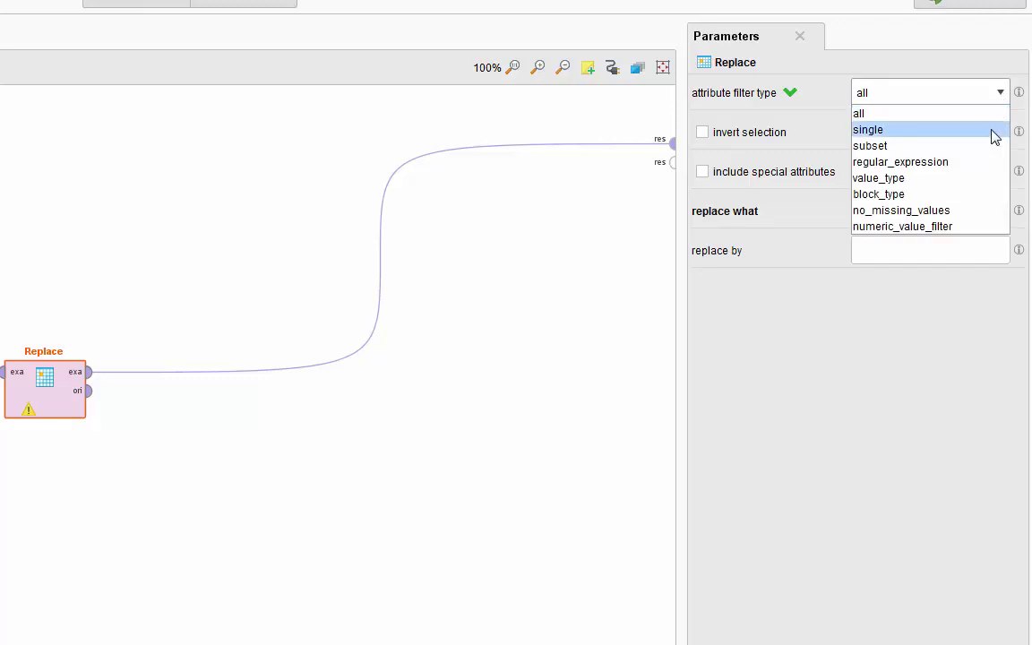
pyautogui.click(994, 133)
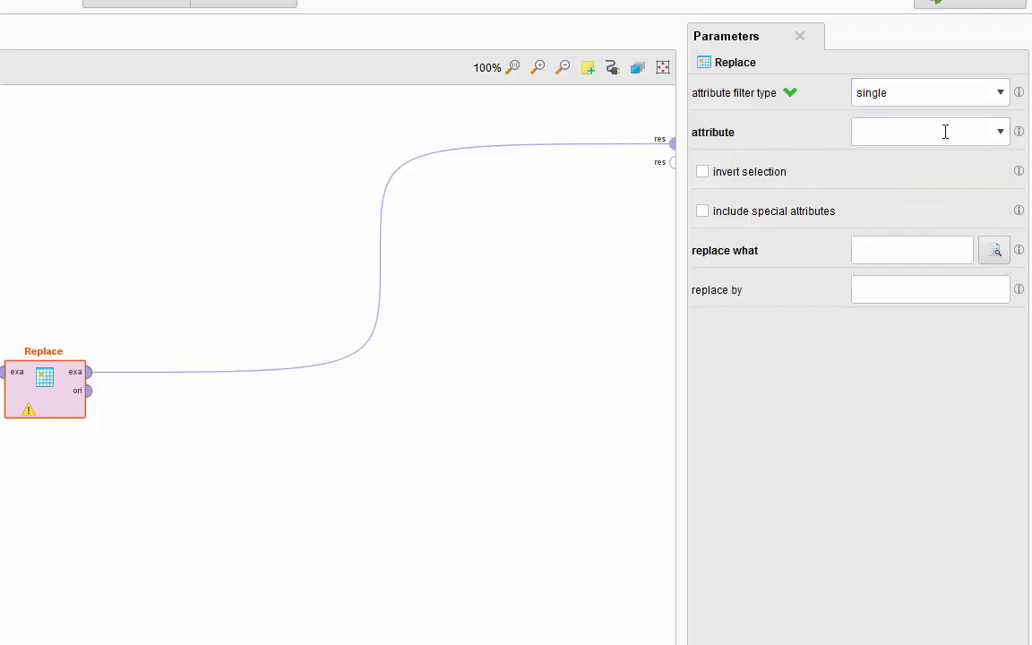
pyautogui.click(1007, 135)
pyautogui.moveTo(1004, 202); pyautogui.dragTo(1005, 247)
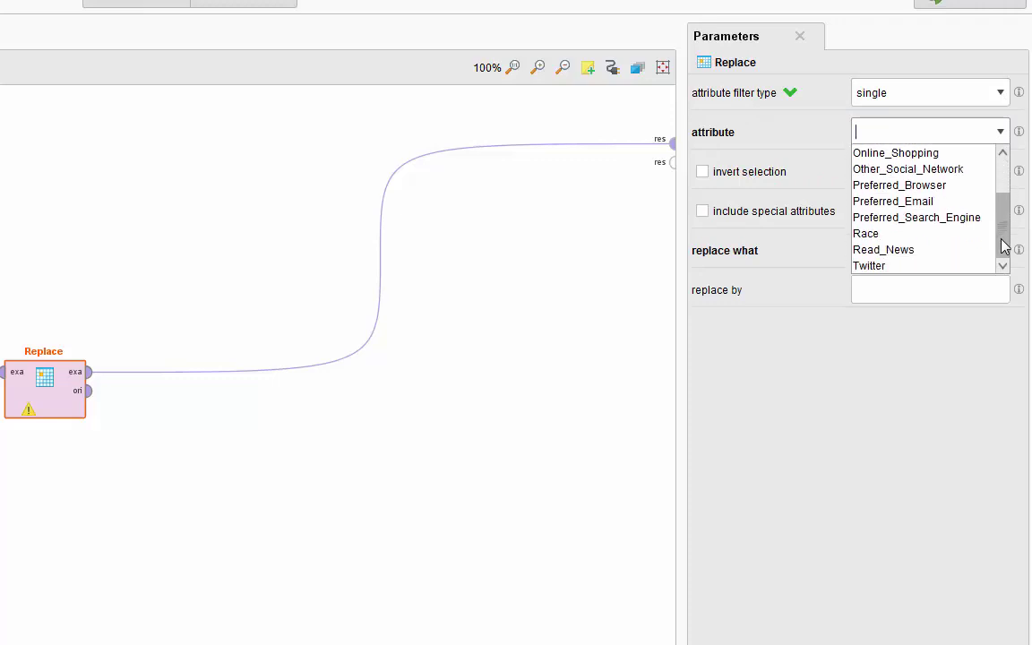
pyautogui.click(947, 266)
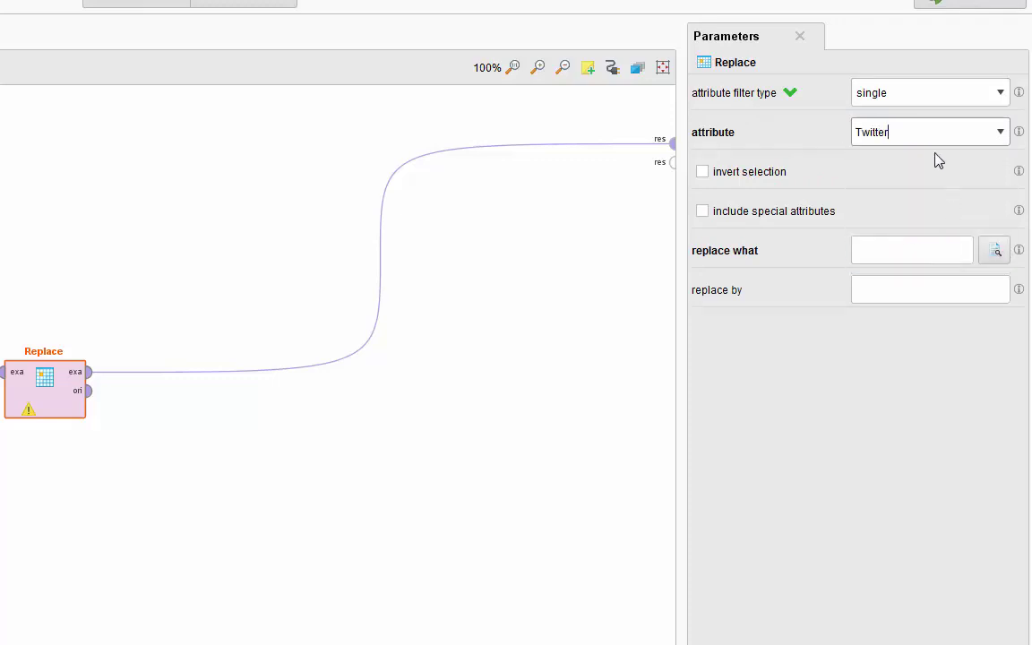
# Step: Set the Replace operator to replace 99 by N, and run the process
pyautogui.click(916, 242)
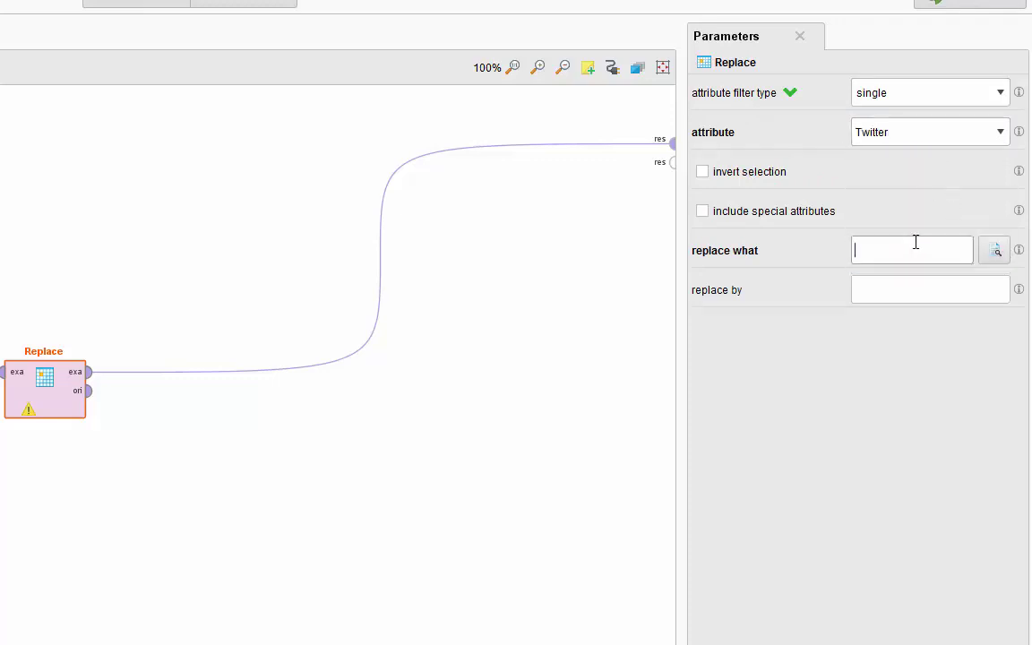
pyautogui.write('99')
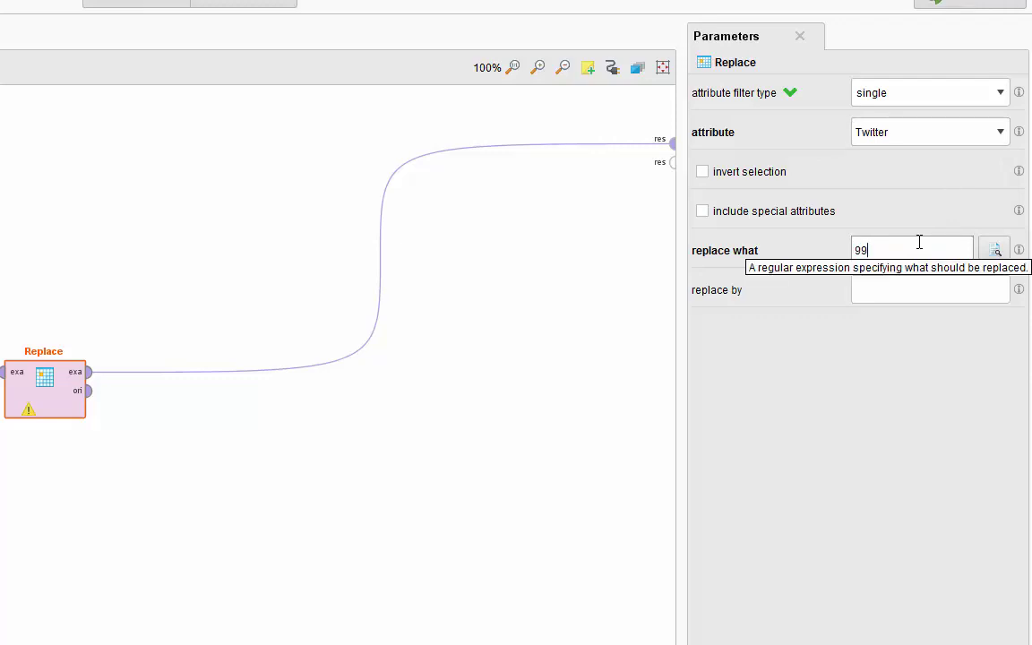
pyautogui.click(893, 300)
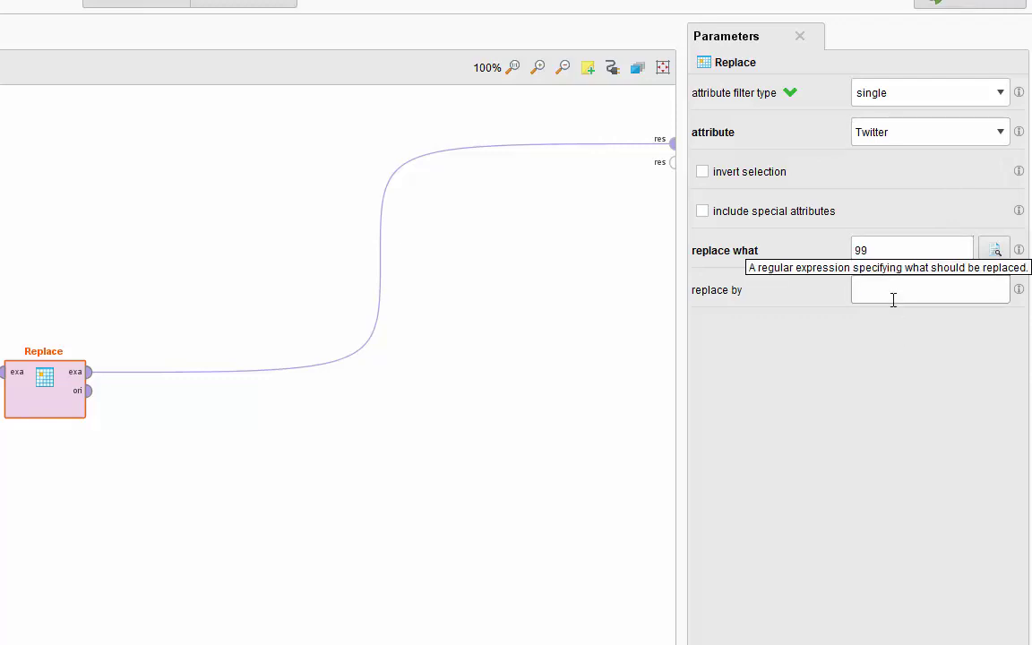
pyautogui.write('N')
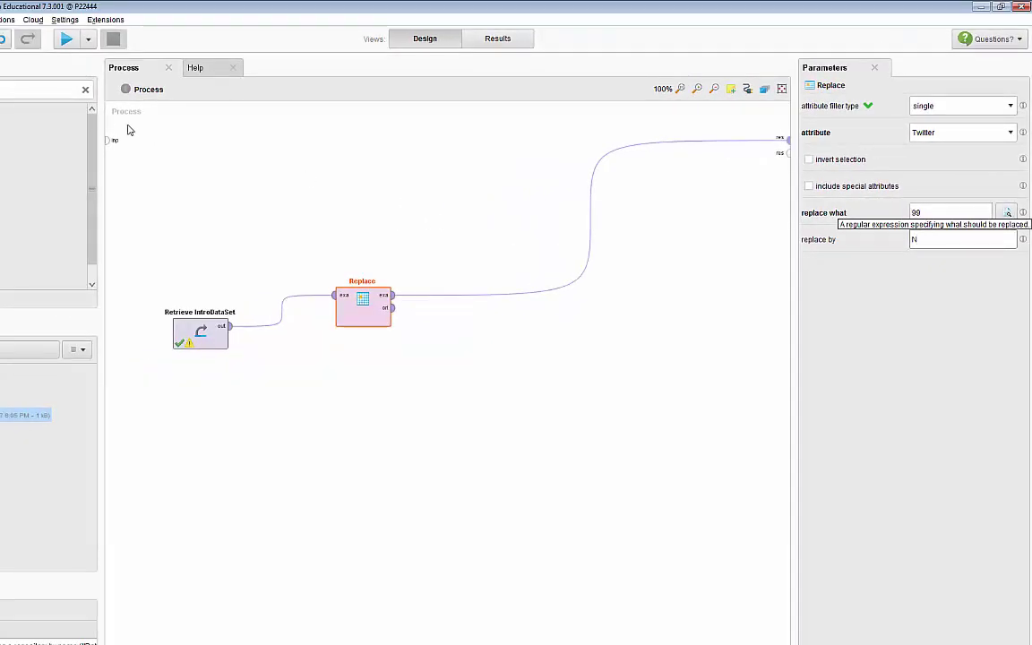
pyautogui.click(64, 39)
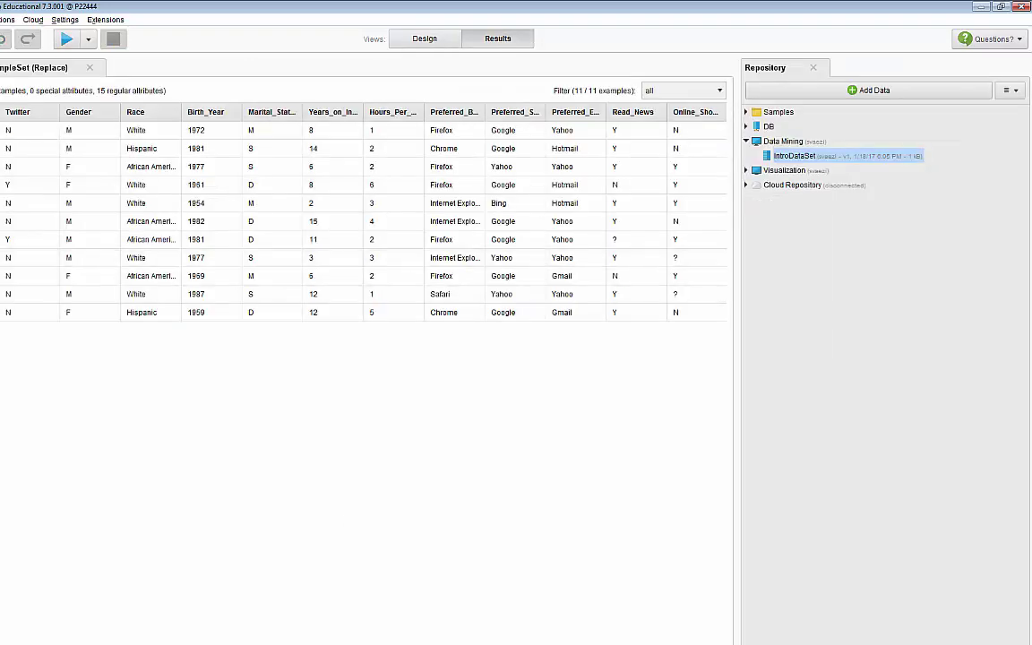
# Step: Examine the resulting data table and the expanded statistics of the Twitter attribute
pyautogui.hscroll(5, 358, 224)
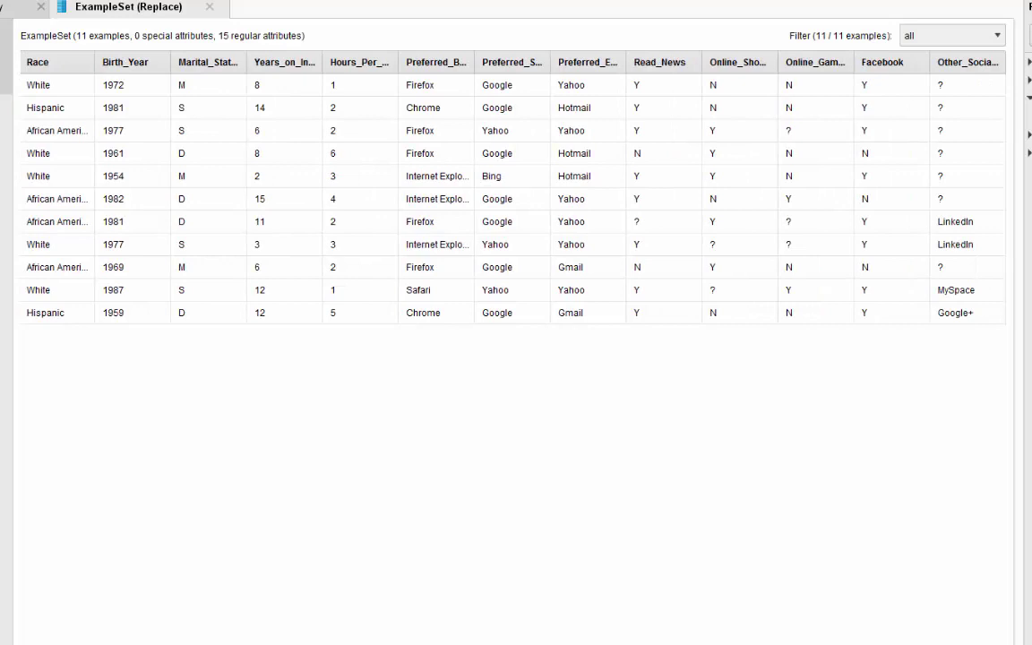
pyautogui.hscroll(-5, 462, 179)
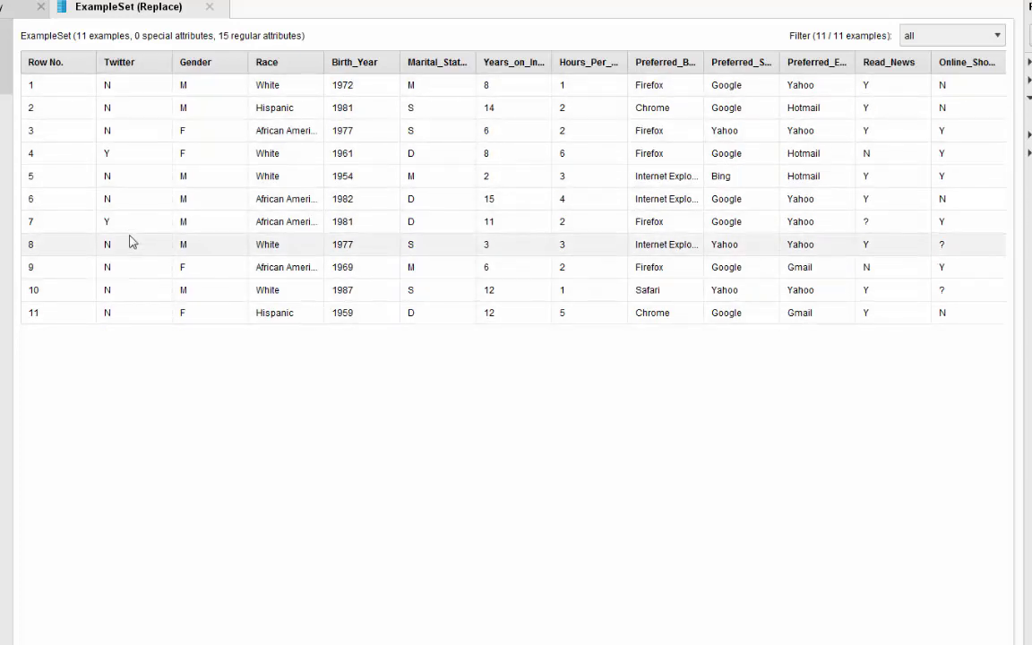
pyautogui.click(5, 188)
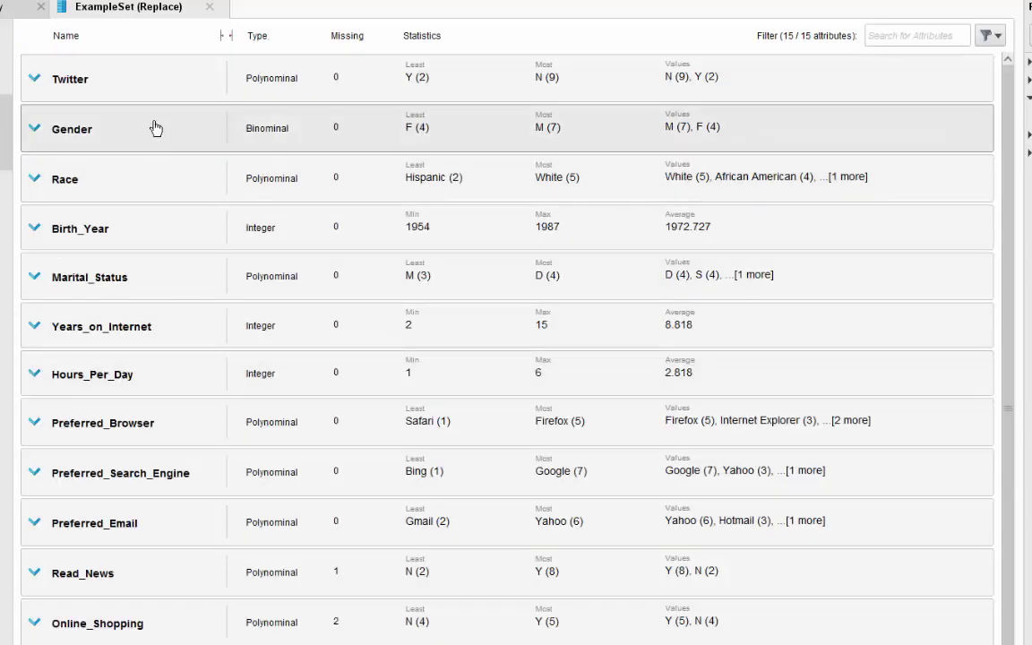
pyautogui.click(550, 82)
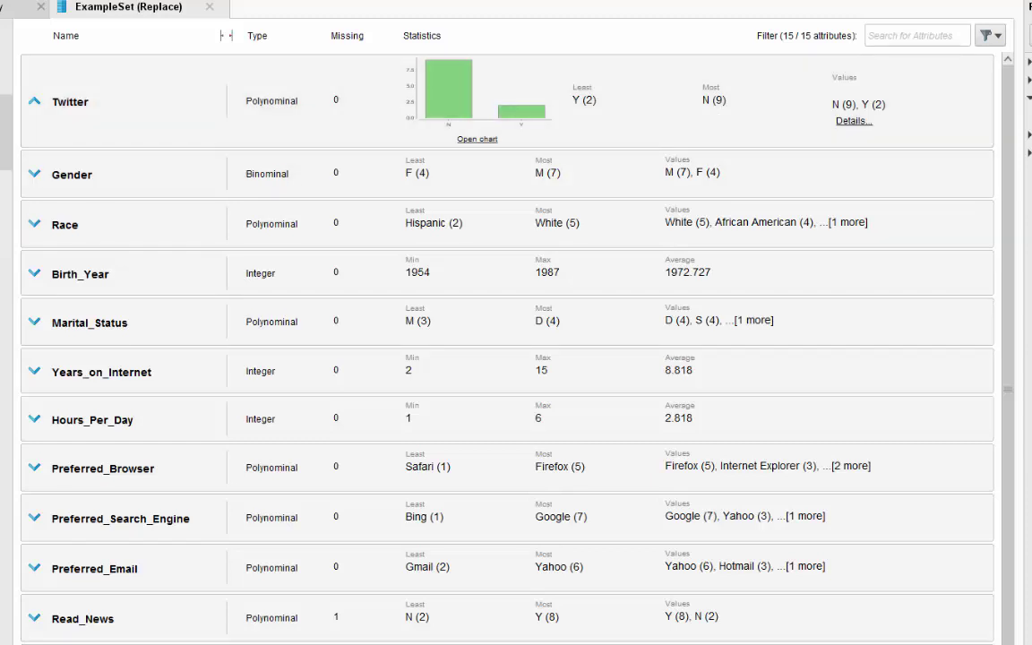
pyautogui.click(5, 49)
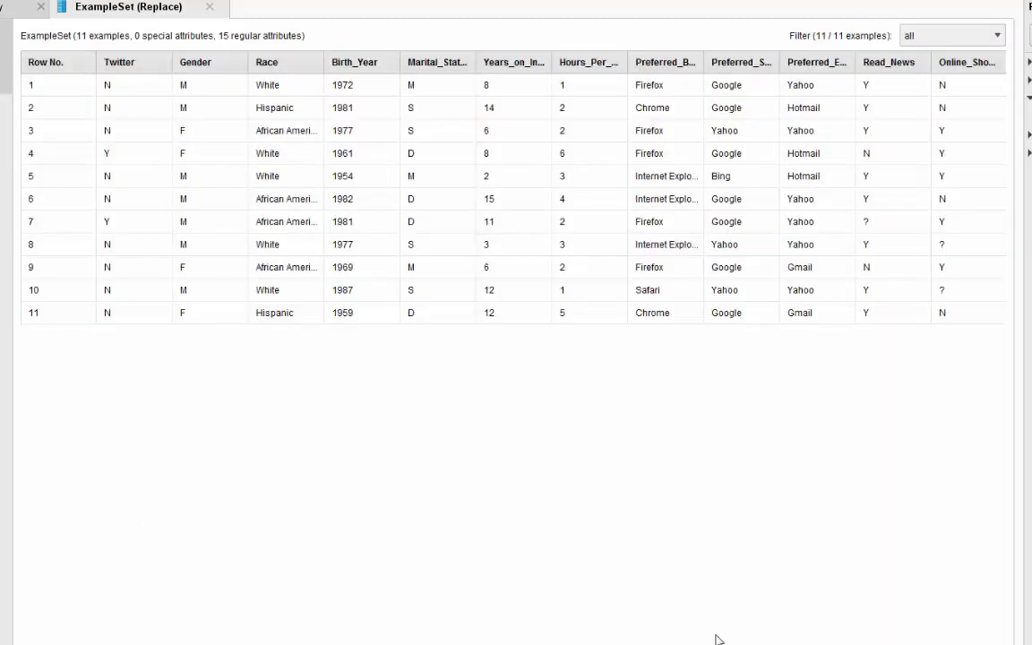
pyautogui.click(30, 152)
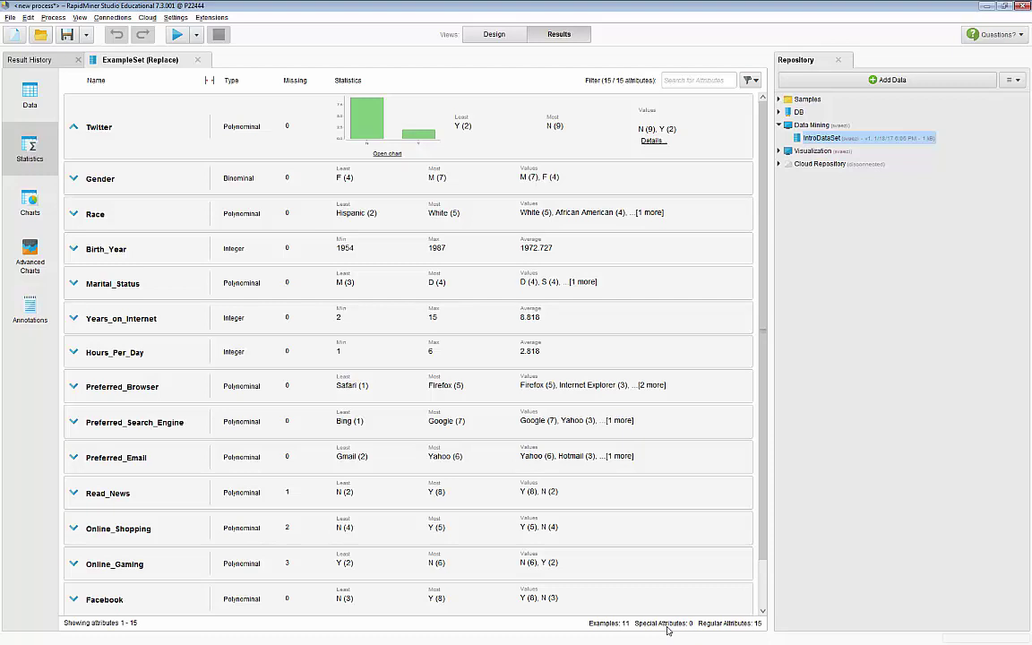
# Step: Return to the process design and move the Replace operator higher above Retrieve IntroDataSet
pyautogui.press('F8')
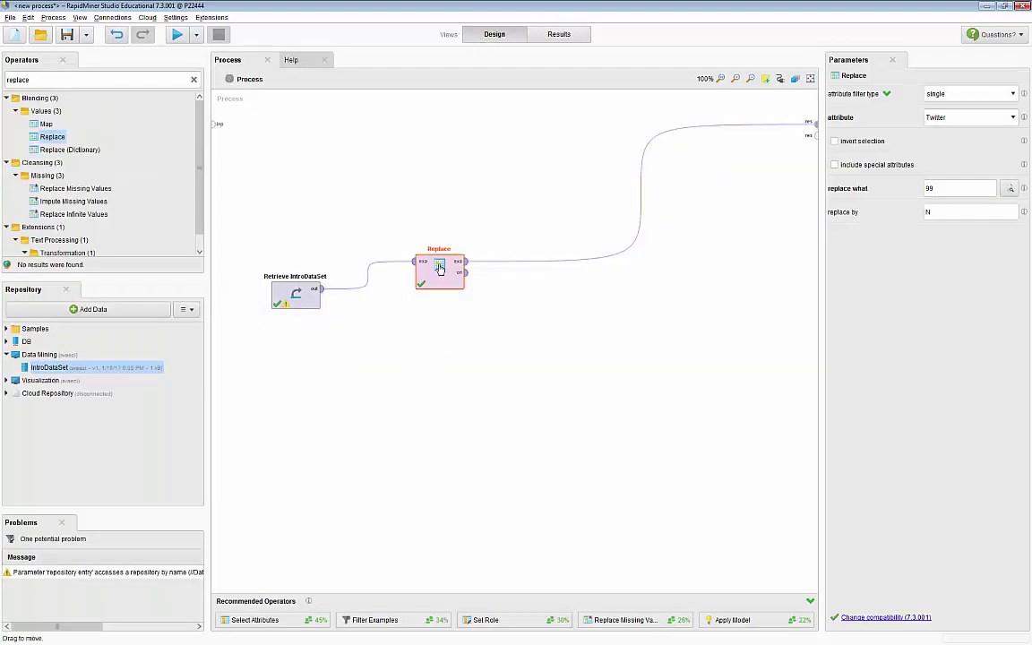
pyautogui.moveTo(439, 267); pyautogui.dragTo(439, 240)
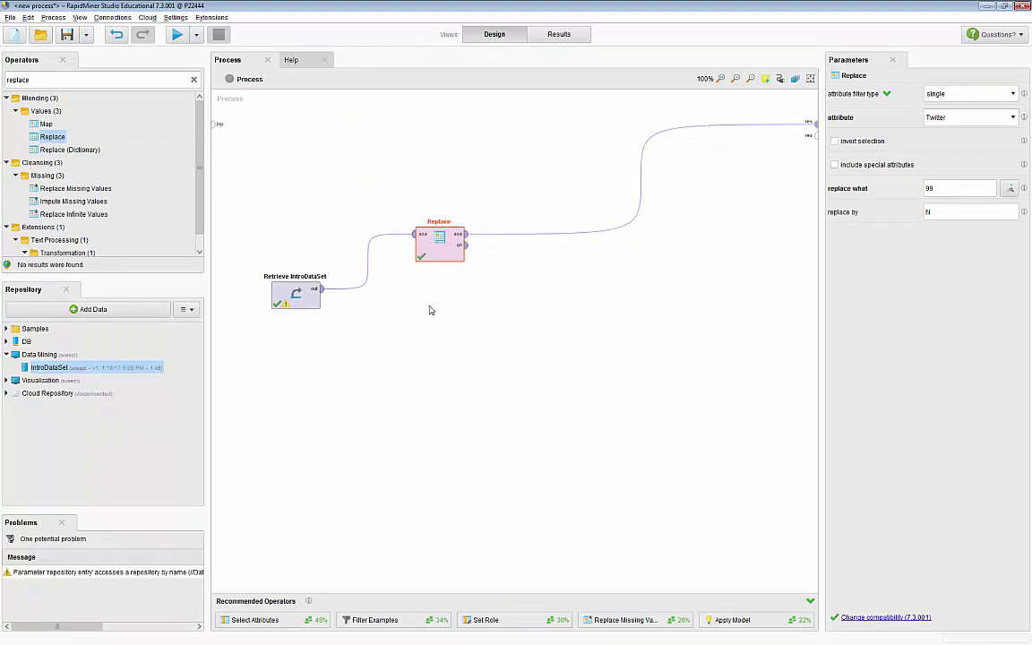
# Step: Examine the missing values of all attributes in the result statistics and compare them with the data table, including Other_Social_Network
pyautogui.click(549, 36)
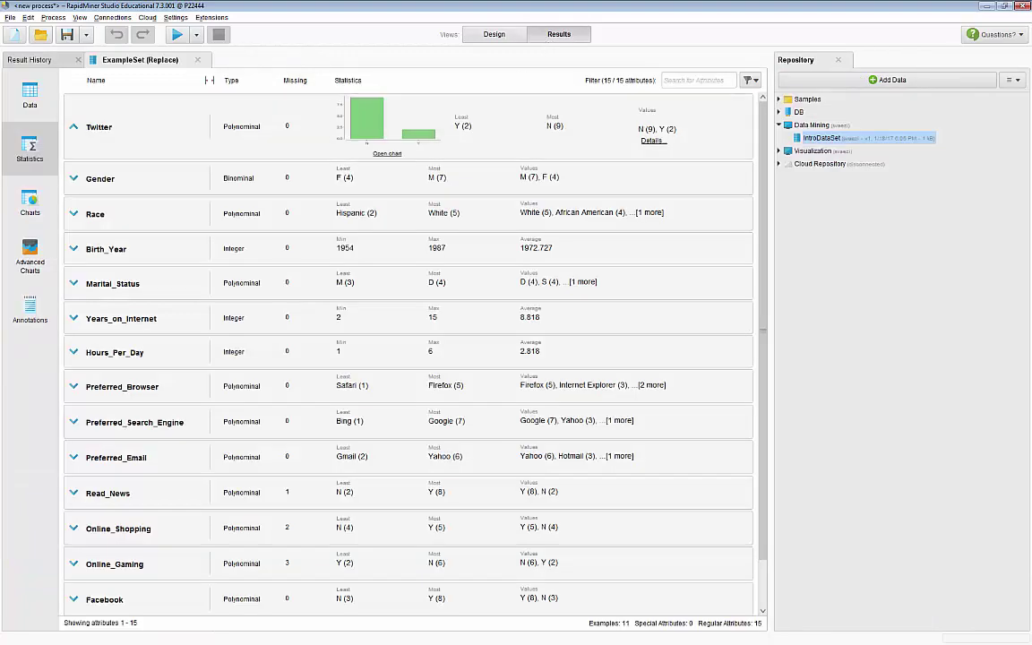
pyautogui.click(162, 132)
pyautogui.scroll(-1, 201, 341)
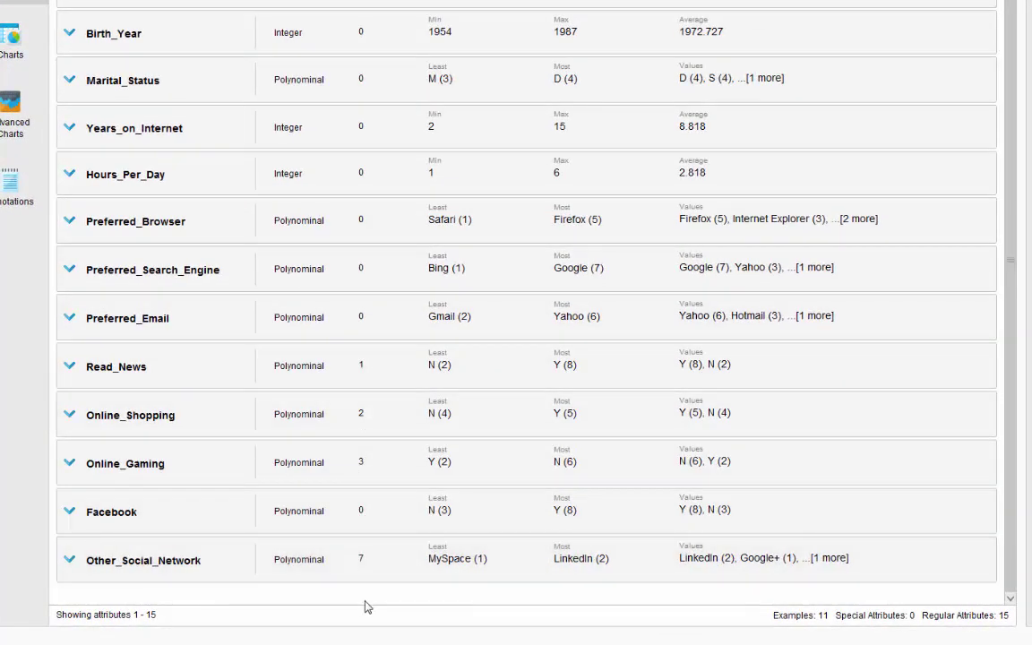
pyautogui.click(196, 573)
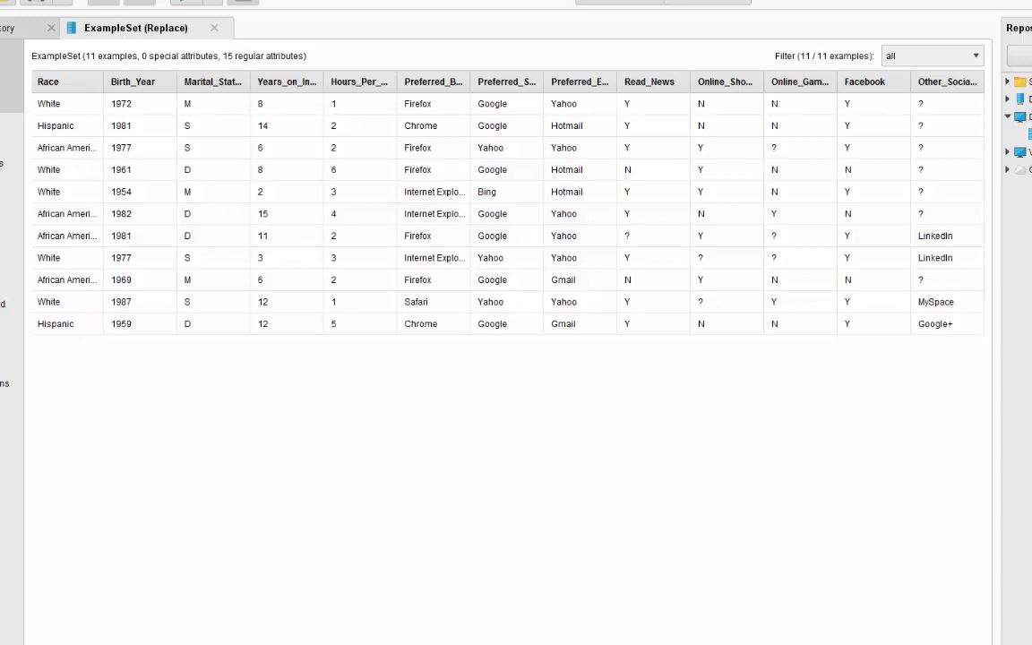
pyautogui.hscroll(-5, 508, 215)
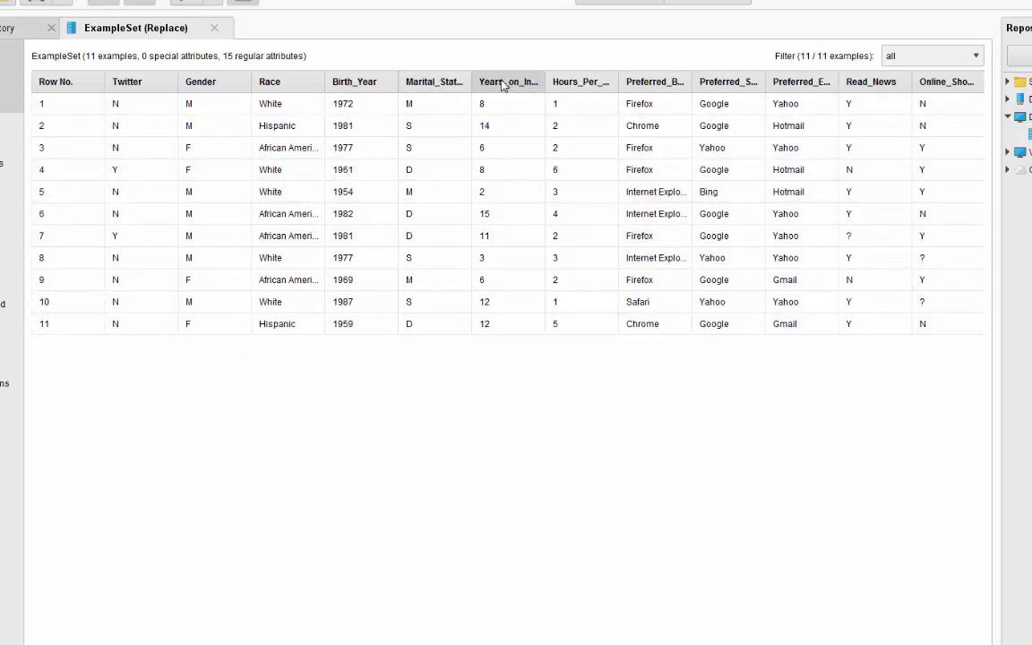
pyautogui.click(9, 126)
pyautogui.scroll(2, 41, 222)
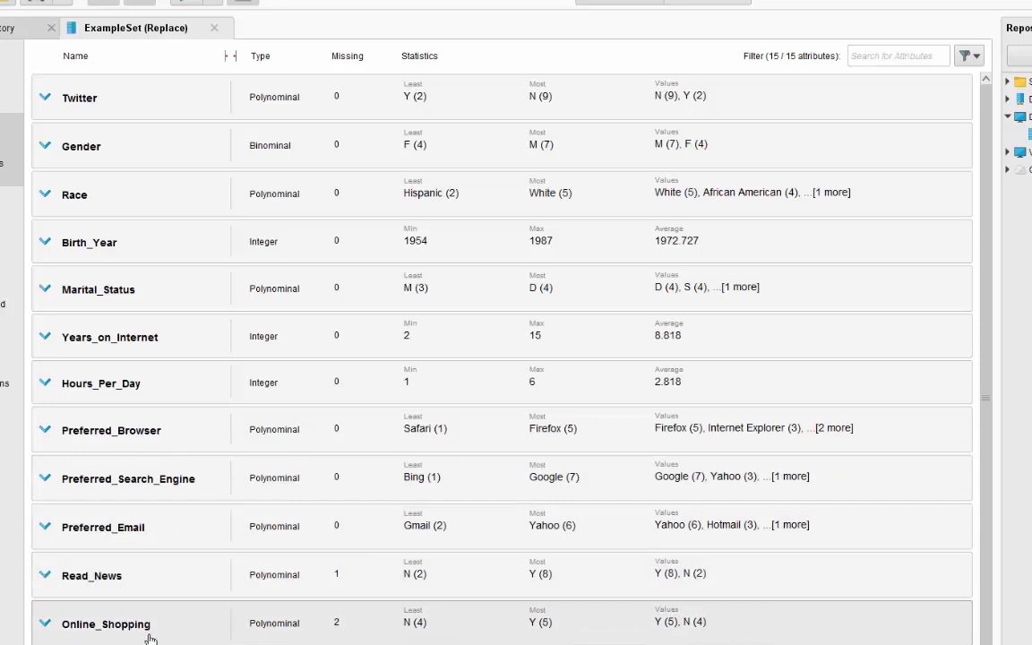
pyautogui.scroll(-1, 502, 358)
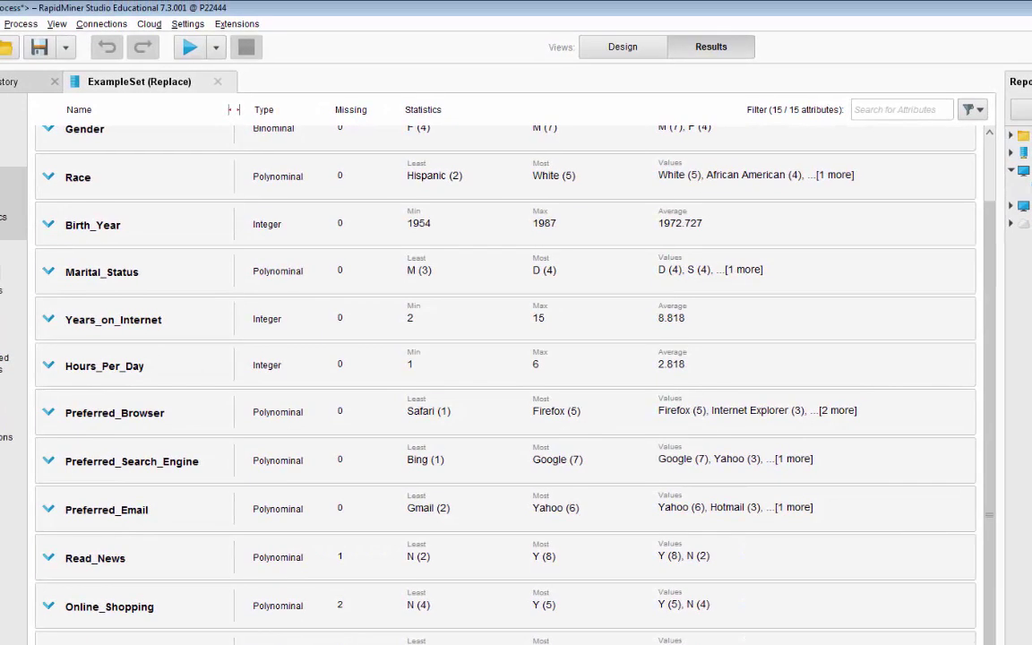
# Step: Search the operators for "select" and insert Select Attributes into the connection between Replace and the result port
pyautogui.click(635, 46)
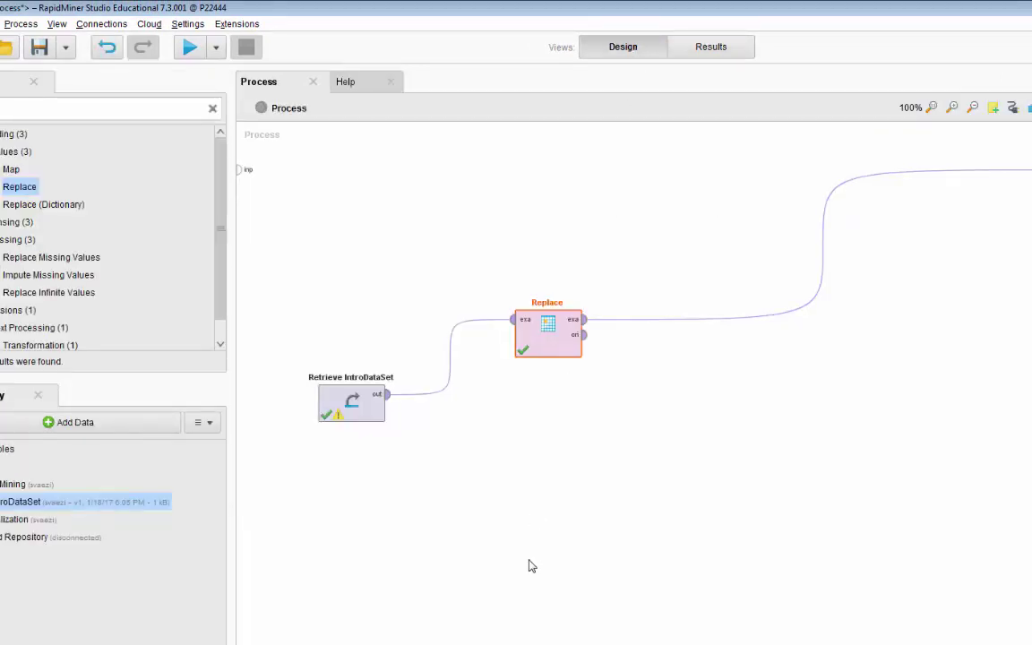
pyautogui.click(213, 109)
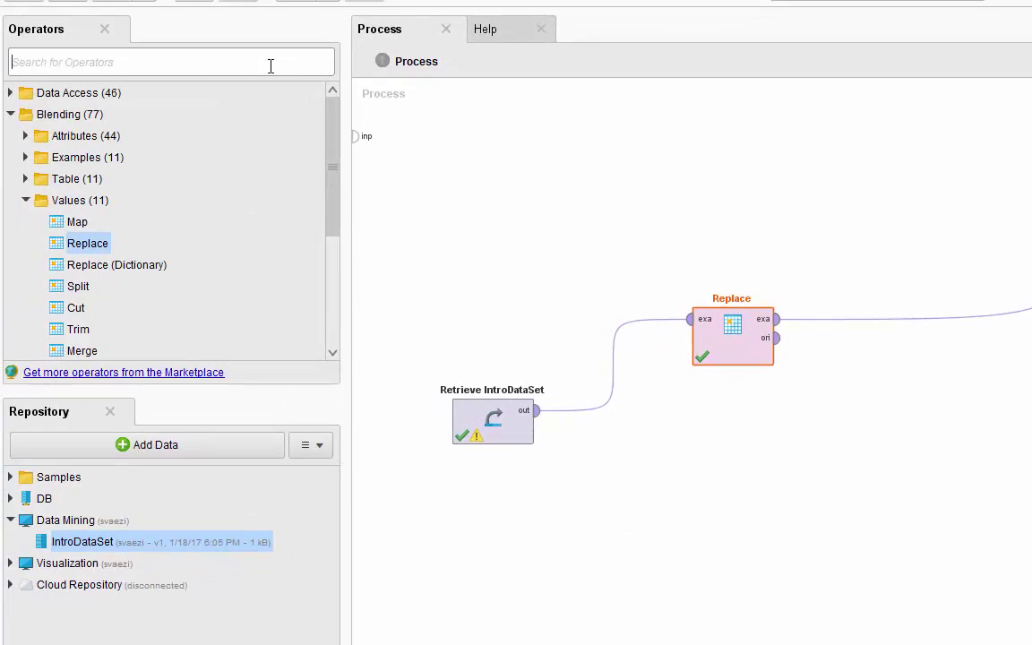
pyautogui.write('select')
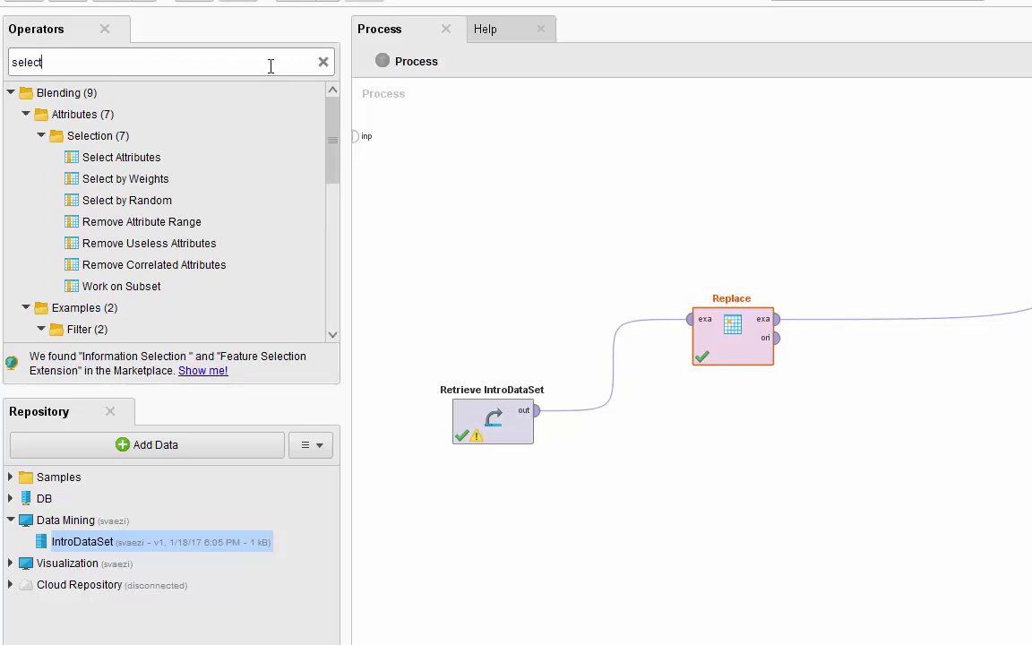
pyautogui.click(89, 165)
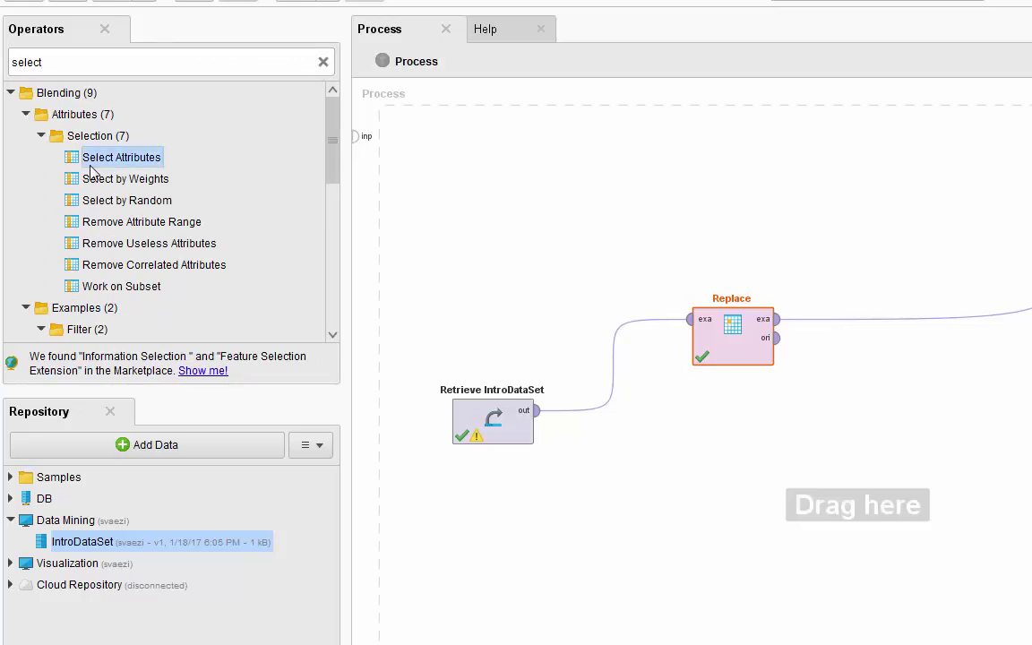
pyautogui.moveTo(89, 167); pyautogui.dragTo(669, 232)
pyautogui.moveTo(821, 306); pyautogui.dragTo(871, 391)
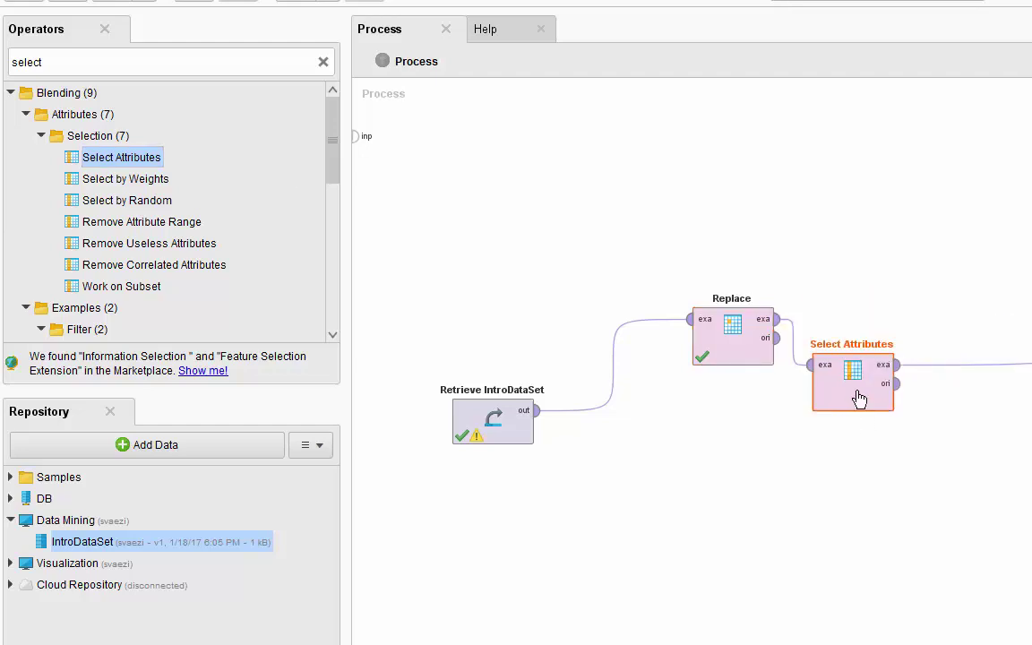
# Step: Read the help synopsis and description of the Select Attributes operator
pyautogui.click(487, 34)
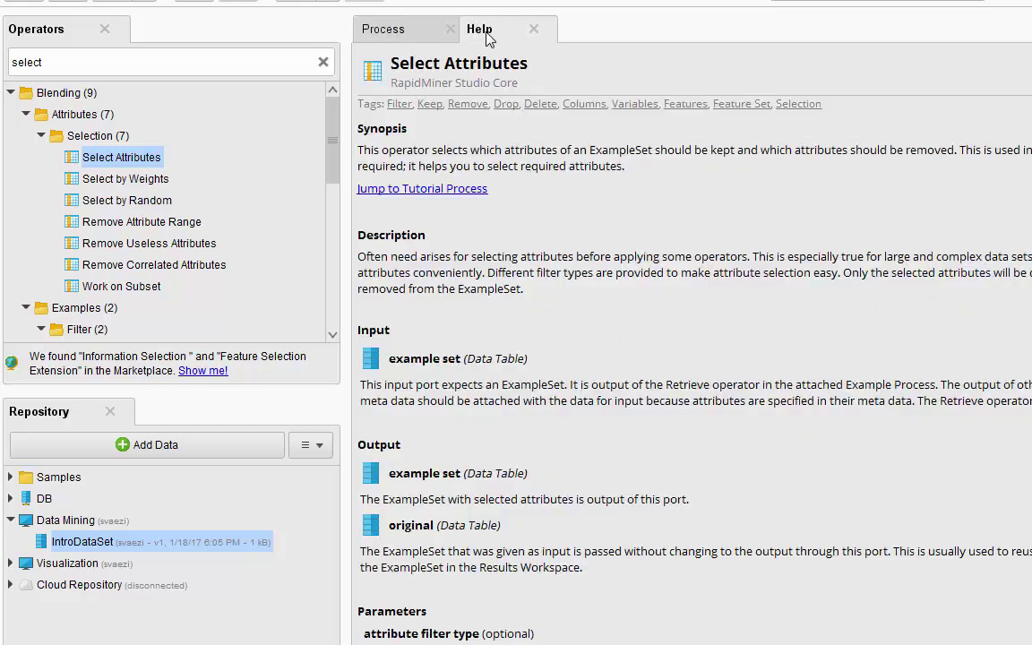
pyautogui.doubleClick(487, 34)
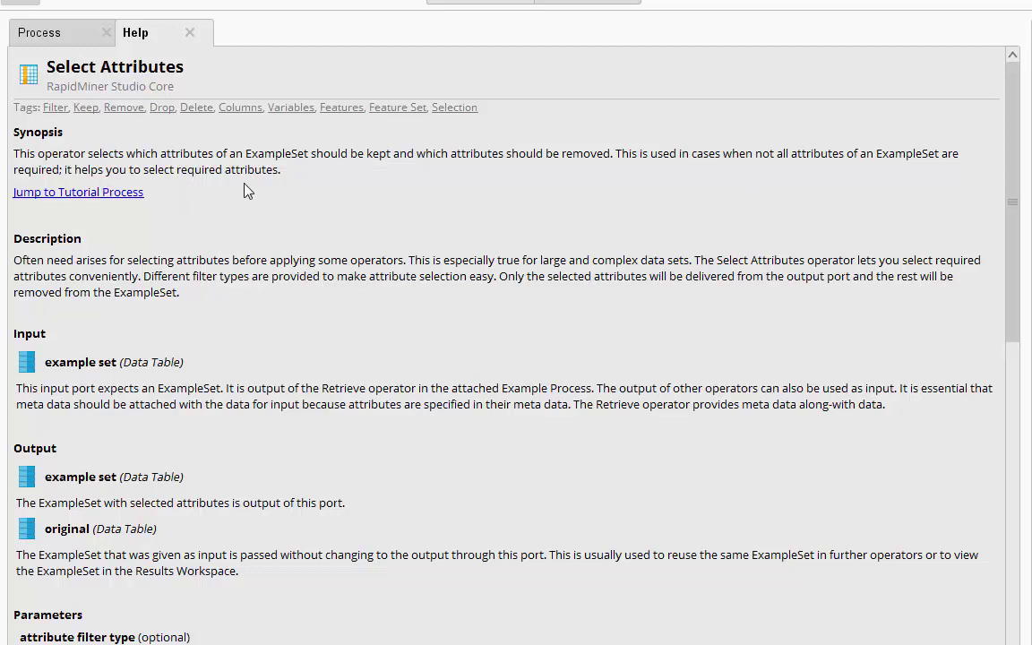
pyautogui.click(41, 33)
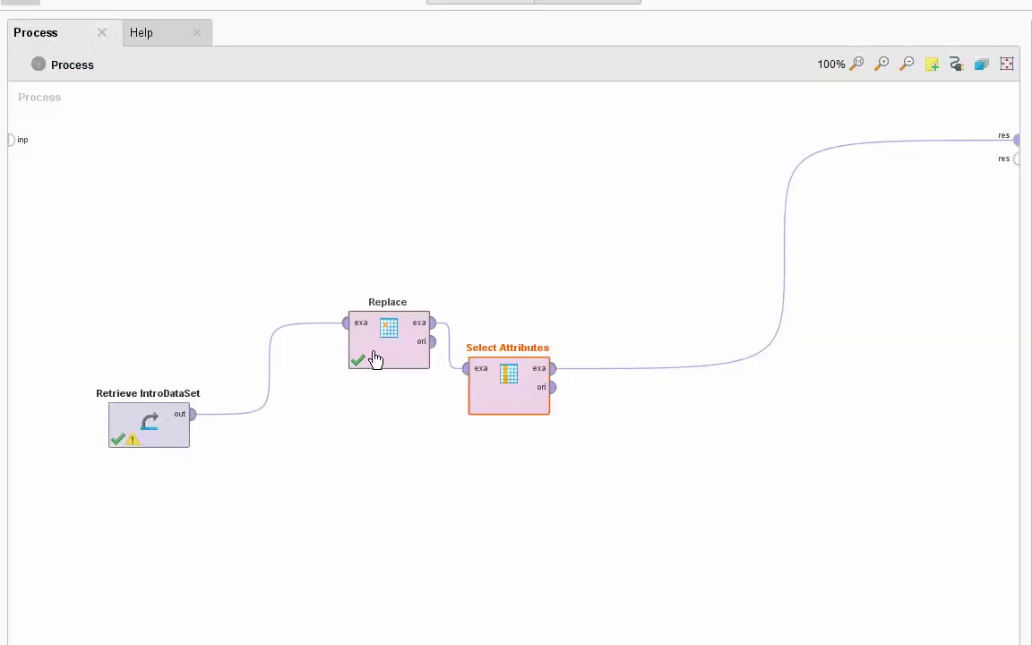
# Step: Rearrange the process so that Replace sits closer to Retrieve IntroDataSet and Select Attributes lies below Replace
pyautogui.moveTo(375, 362); pyautogui.dragTo(258, 319)
pyautogui.click(473, 375)
pyautogui.moveTo(515, 389); pyautogui.dragTo(335, 435)
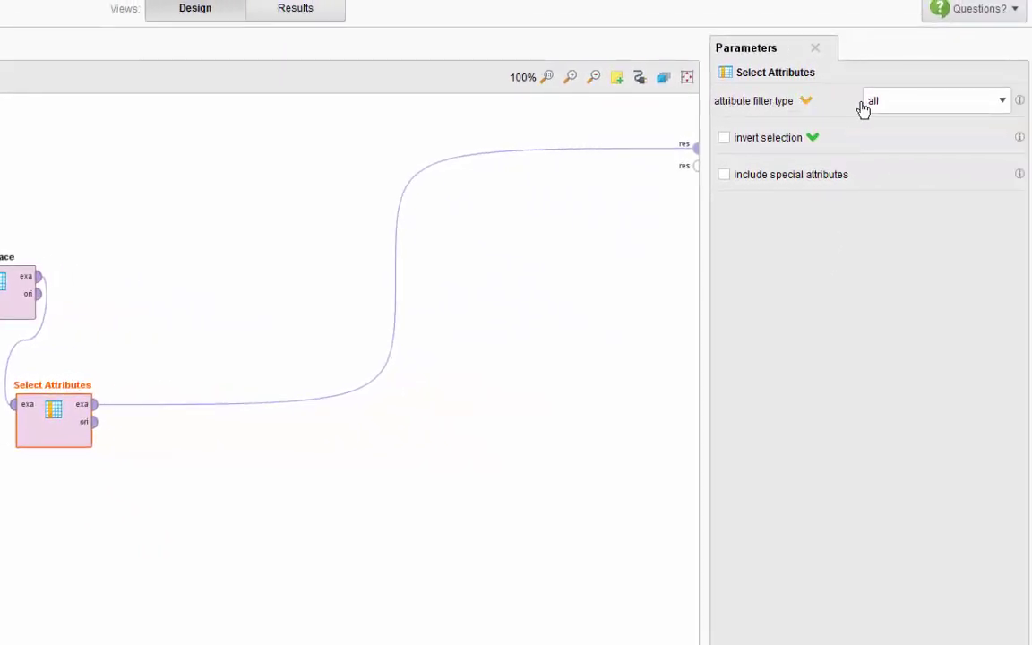
# Step: Run the process with the Select Attributes filter type all and examine the attribute statistics and regular attribute count
pyautogui.click(915, 104)
pyautogui.click(916, 108)
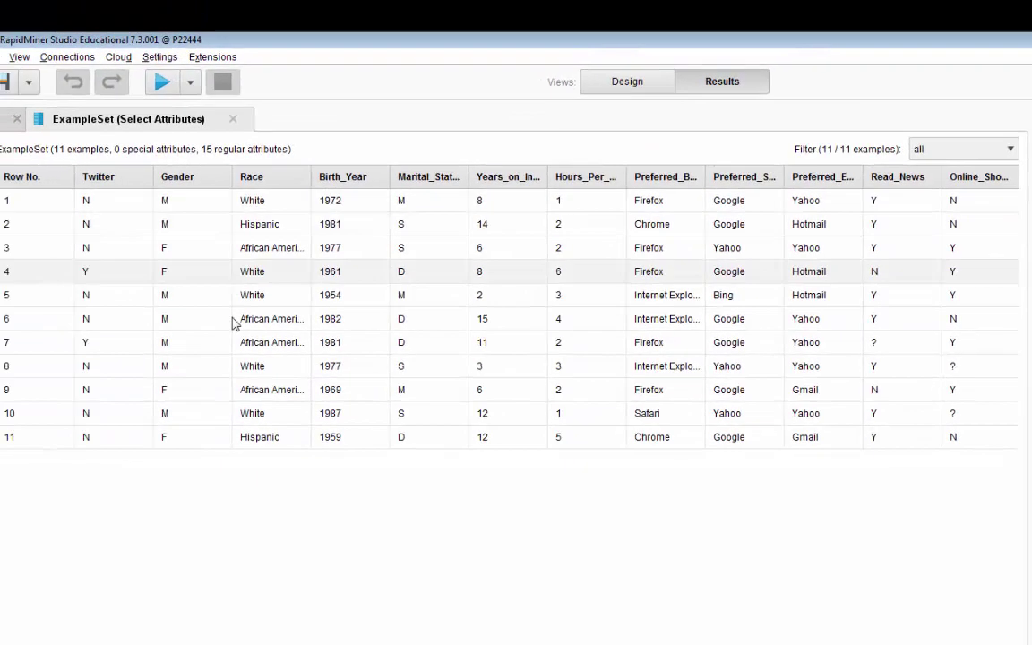
pyautogui.click(3, 224)
pyautogui.scroll(-1, 77, 267)
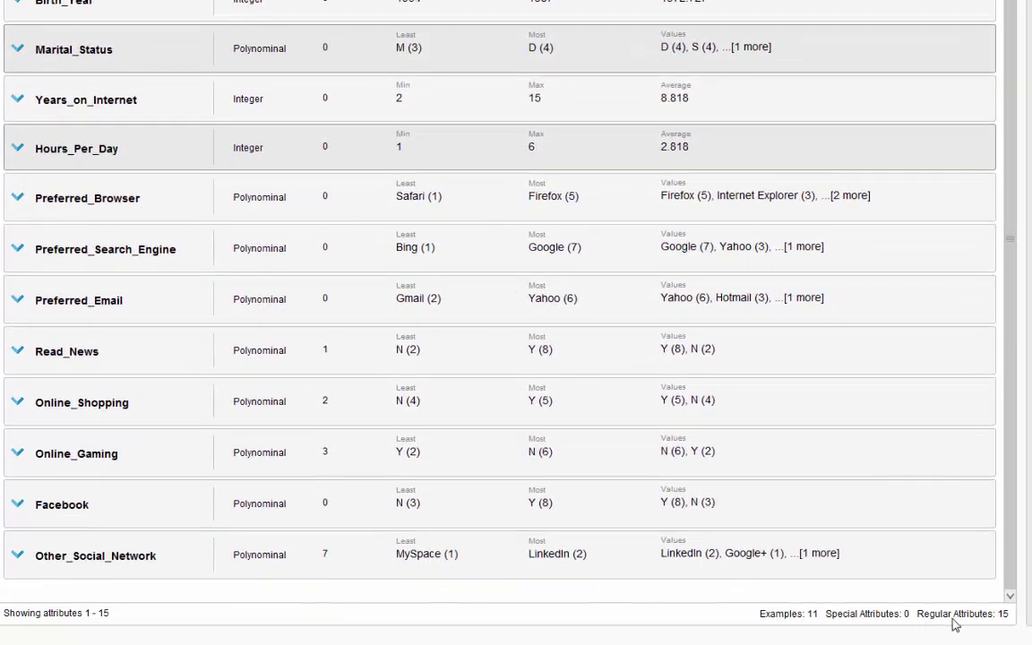
pyautogui.click(952, 617)
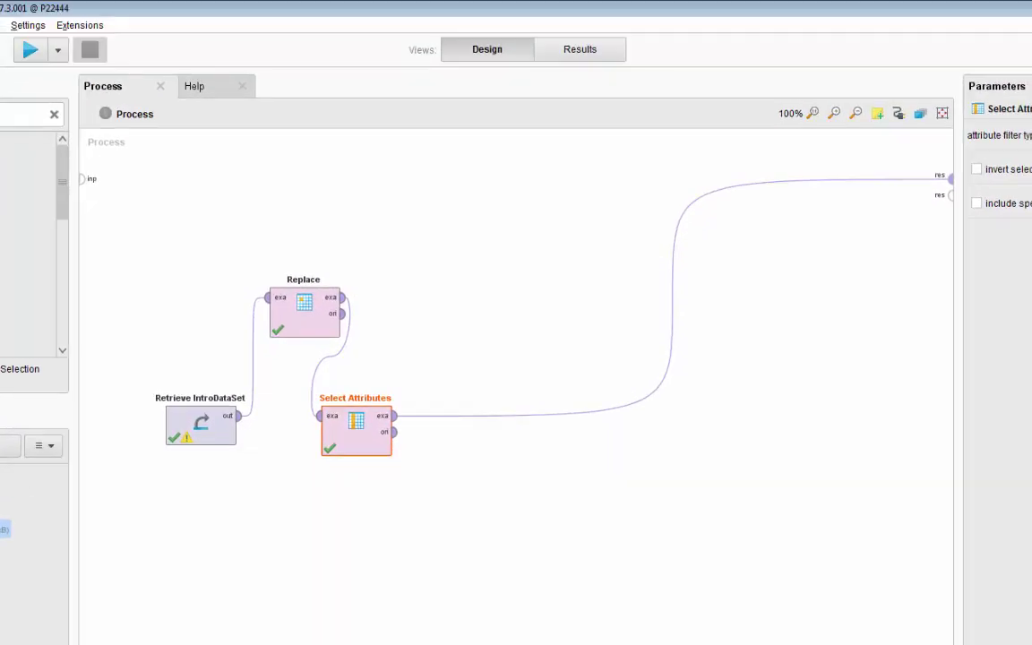
# Step: Set the Select Attributes filter type to single and choose Other_Social_Network as the attribute
pyautogui.click(1021, 78)
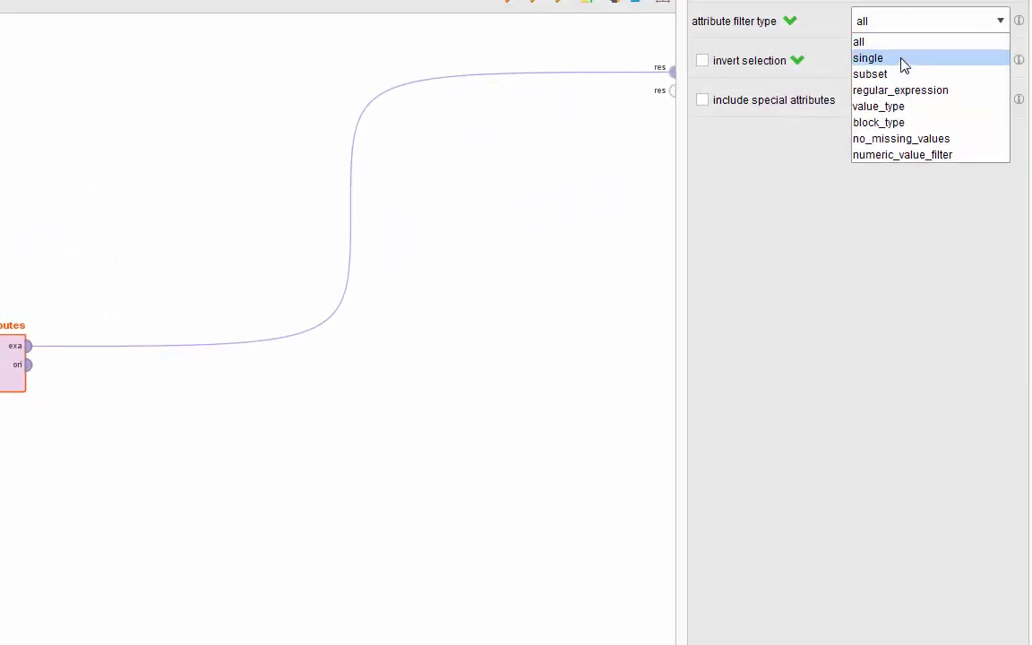
pyautogui.click(903, 60)
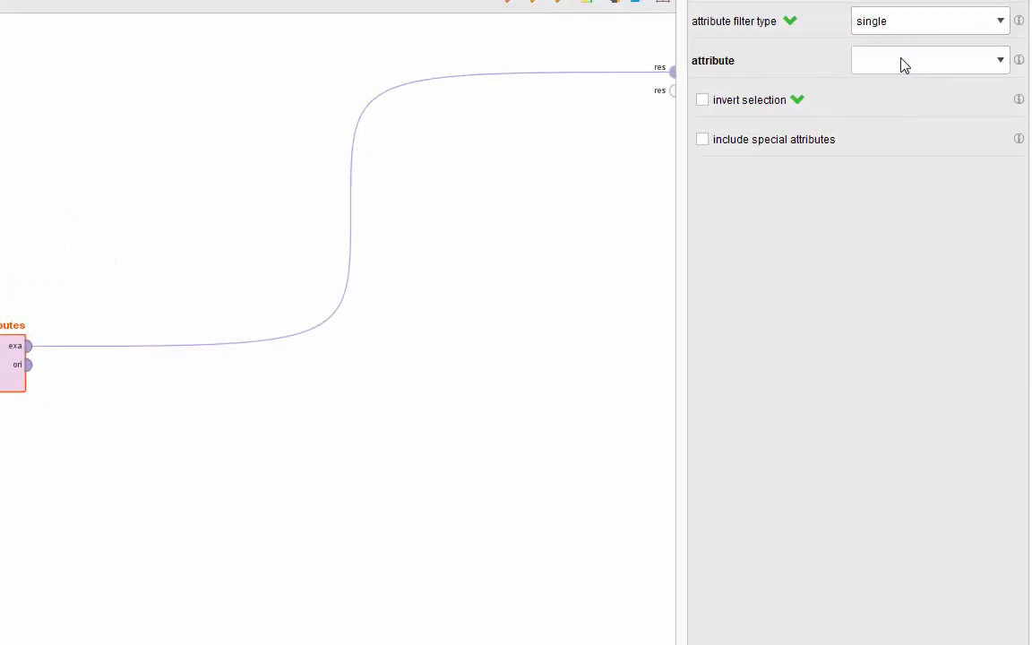
pyautogui.click(1000, 61)
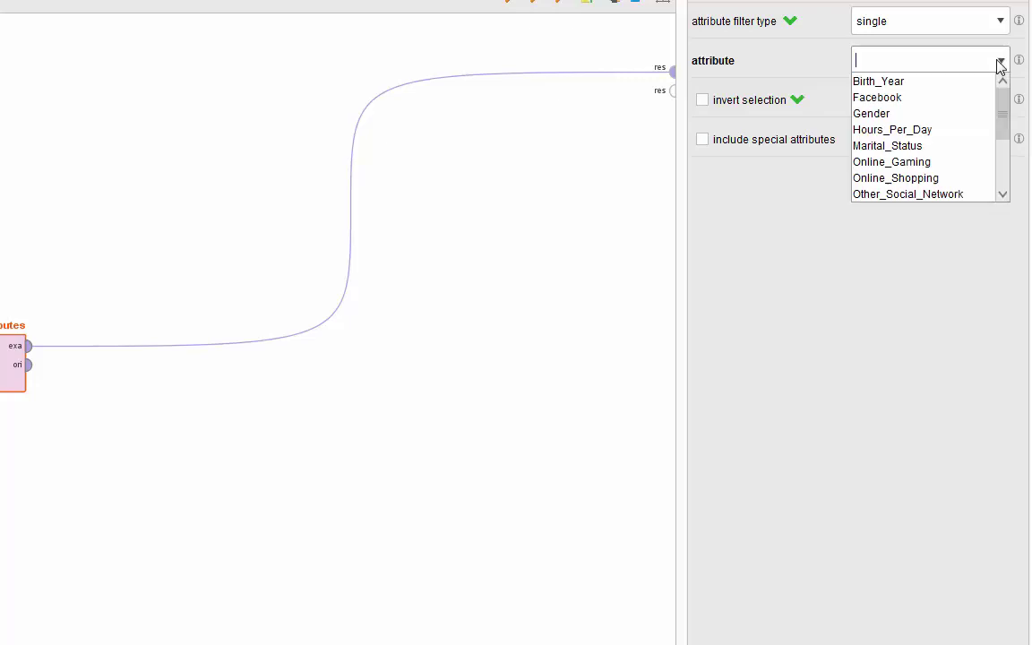
pyautogui.moveTo(1004, 118); pyautogui.dragTo(1005, 183)
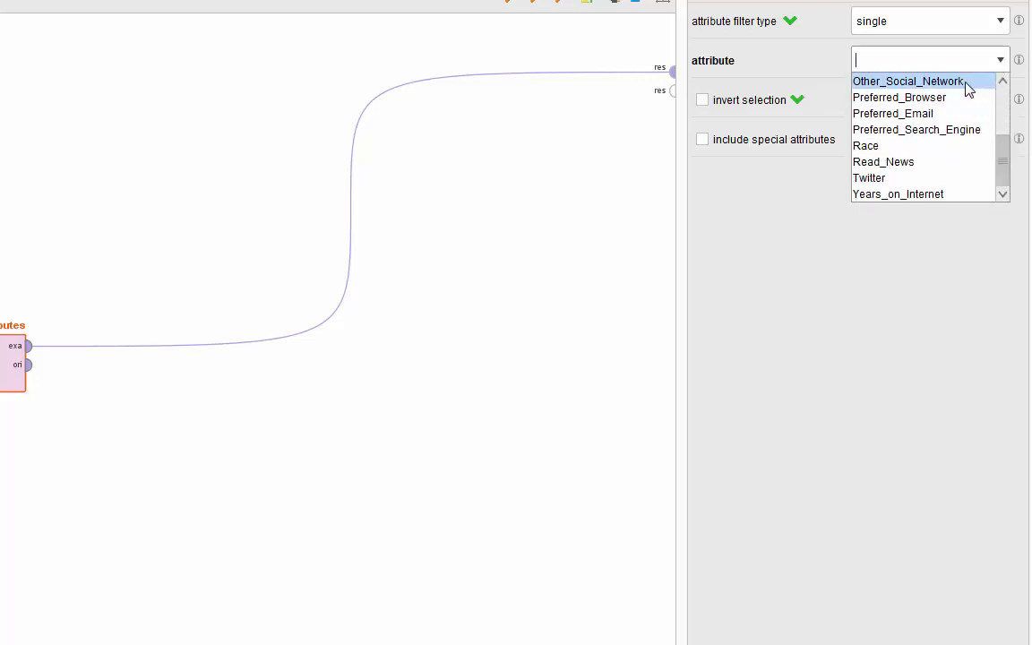
pyautogui.click(909, 82)
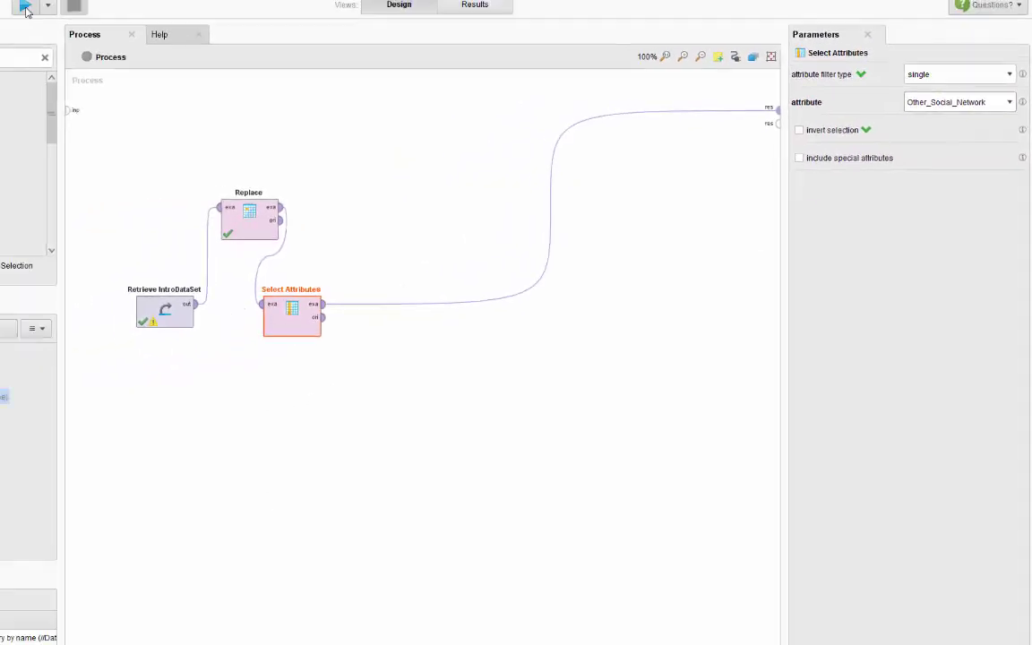
# Step: Run the process with the single-attribute filter and examine the statistics and regular attribute count of the result
pyautogui.click(25, 8)
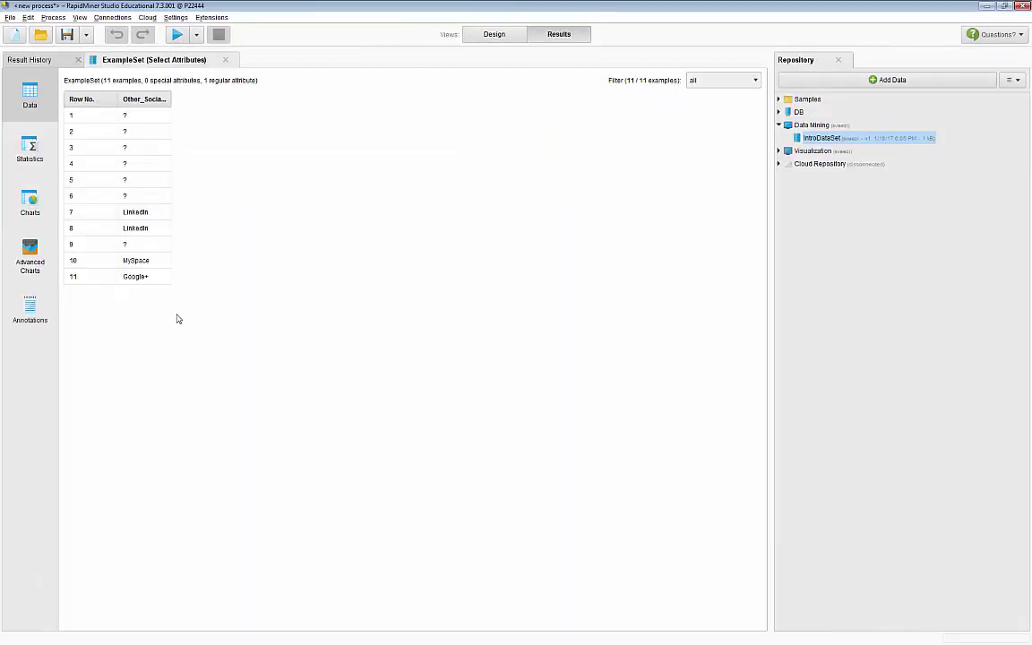
pyautogui.click(29, 148)
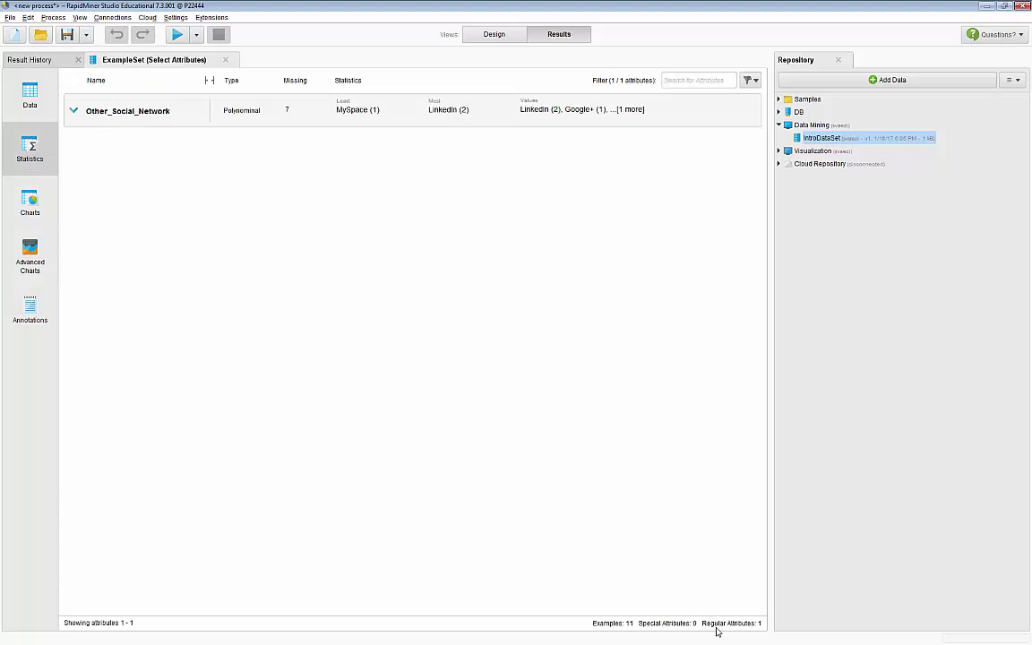
pyautogui.click(485, 36)
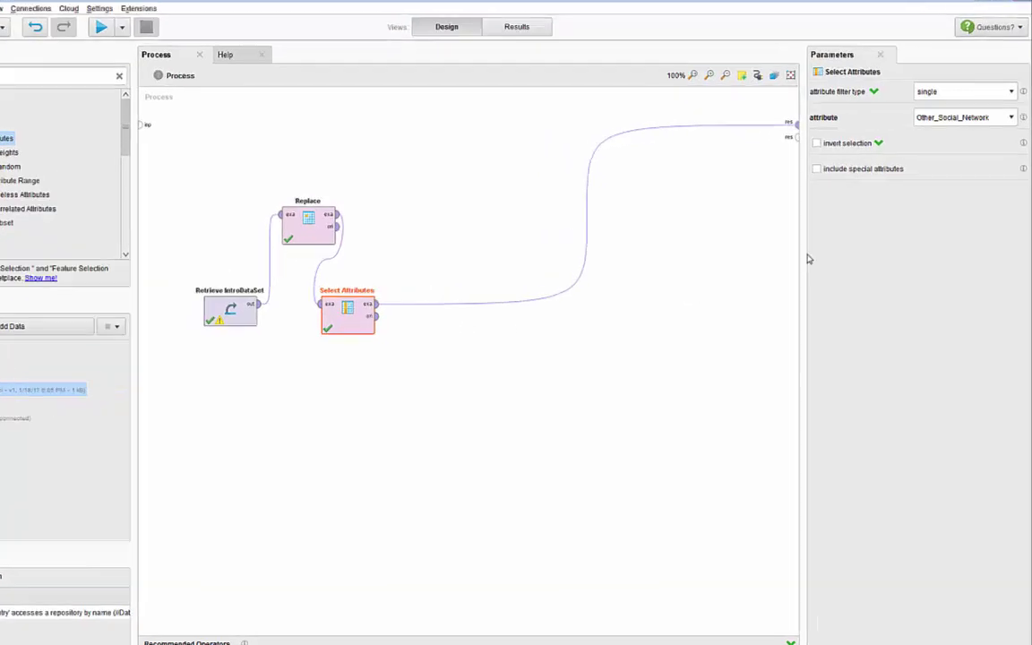
# Step: Invert the single-attribute selection of Other_Social_Network and run the process to check the resulting data
pyautogui.click(703, 159)
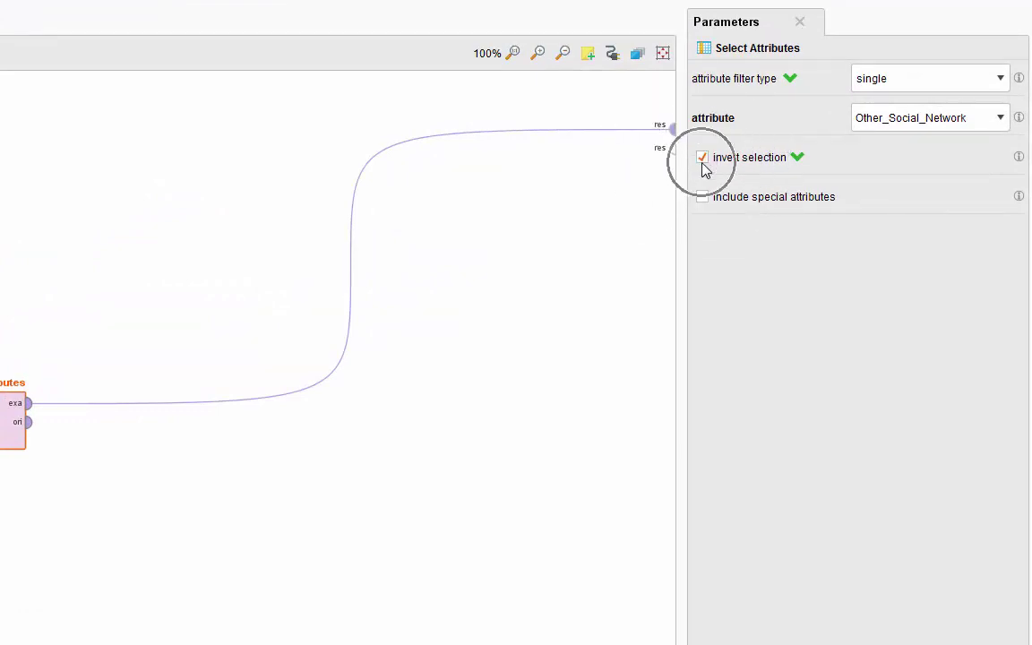
pyautogui.press('F11')
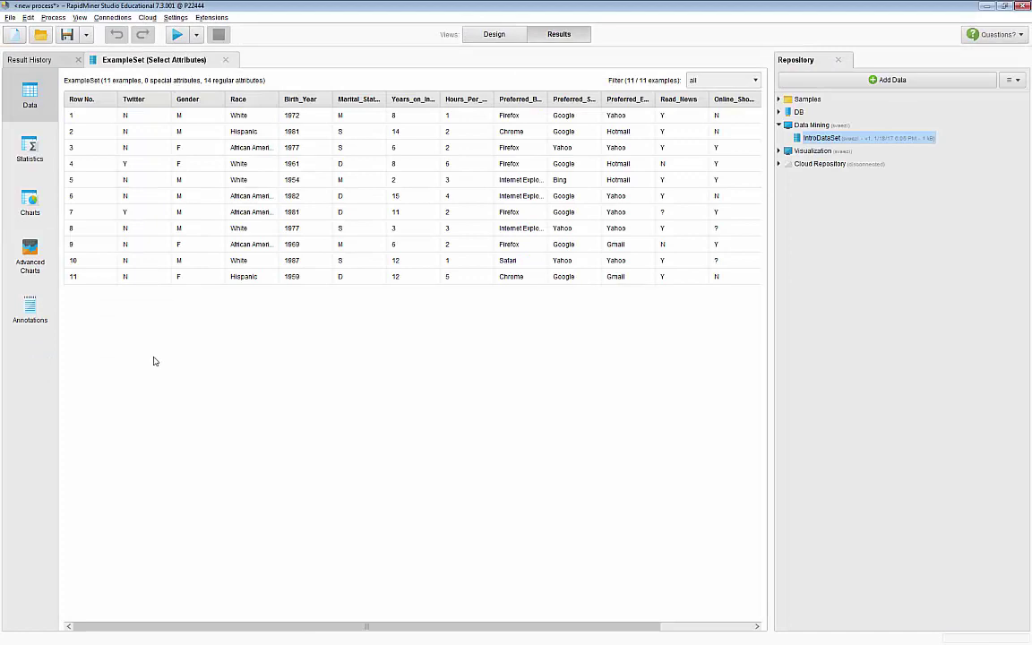
pyautogui.click(493, 34)
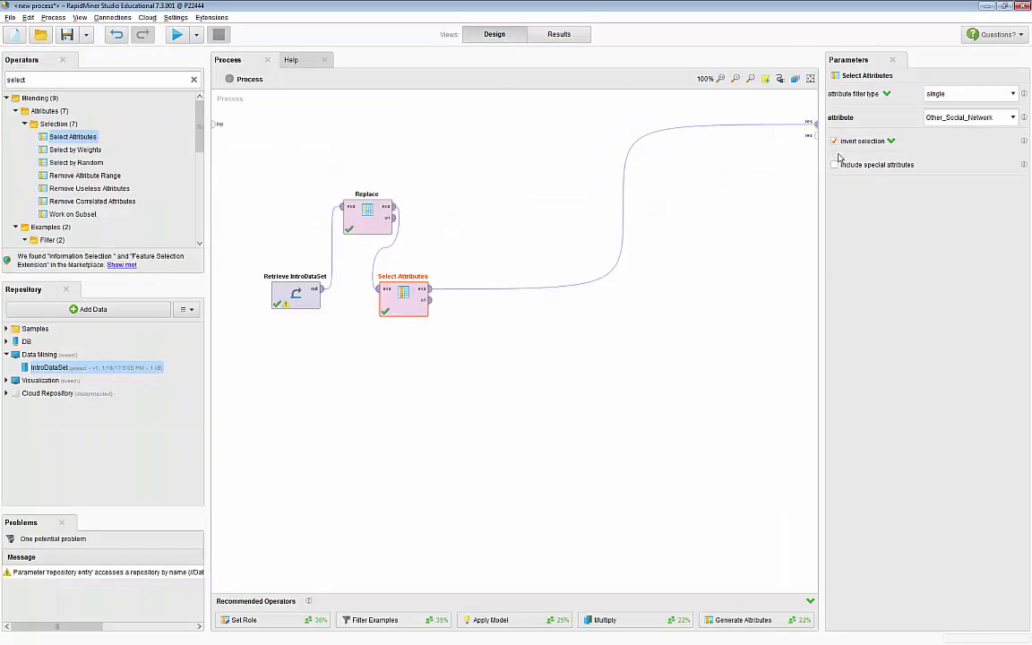
# Step: Turn off invert selection, set the filter type to subset, and select every attribute except Other_Social_Network
pyautogui.click(835, 141)
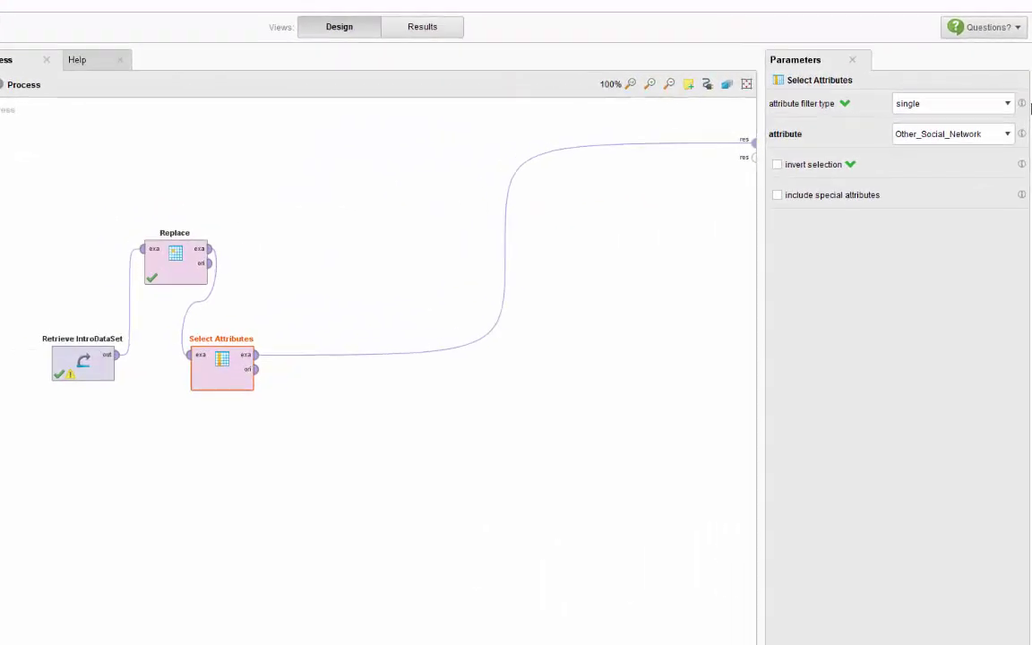
pyautogui.click(1006, 105)
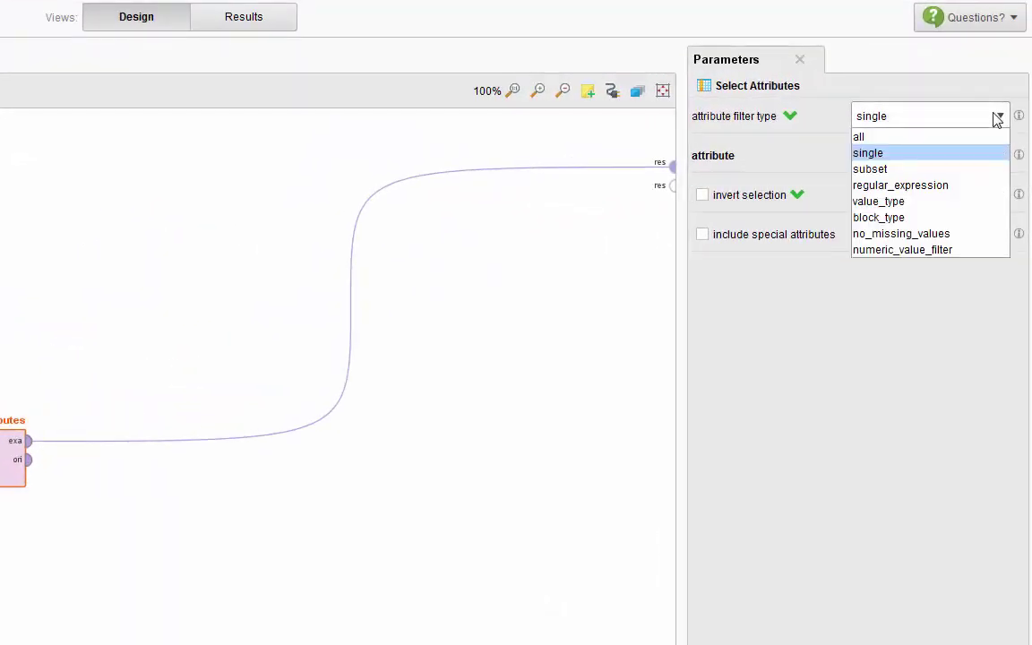
pyautogui.click(986, 168)
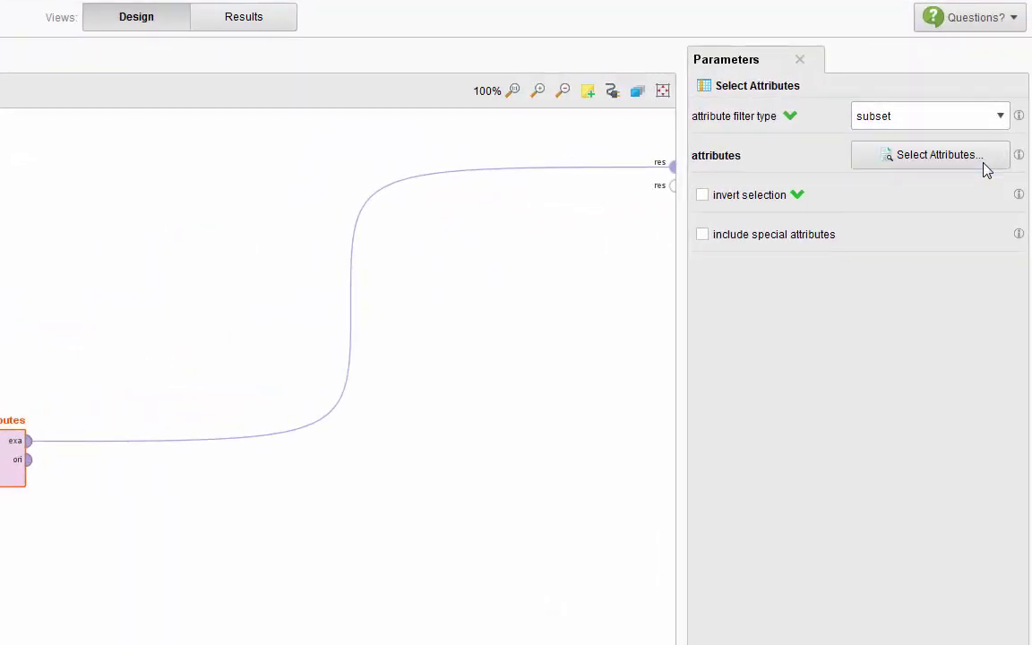
pyautogui.click(964, 165)
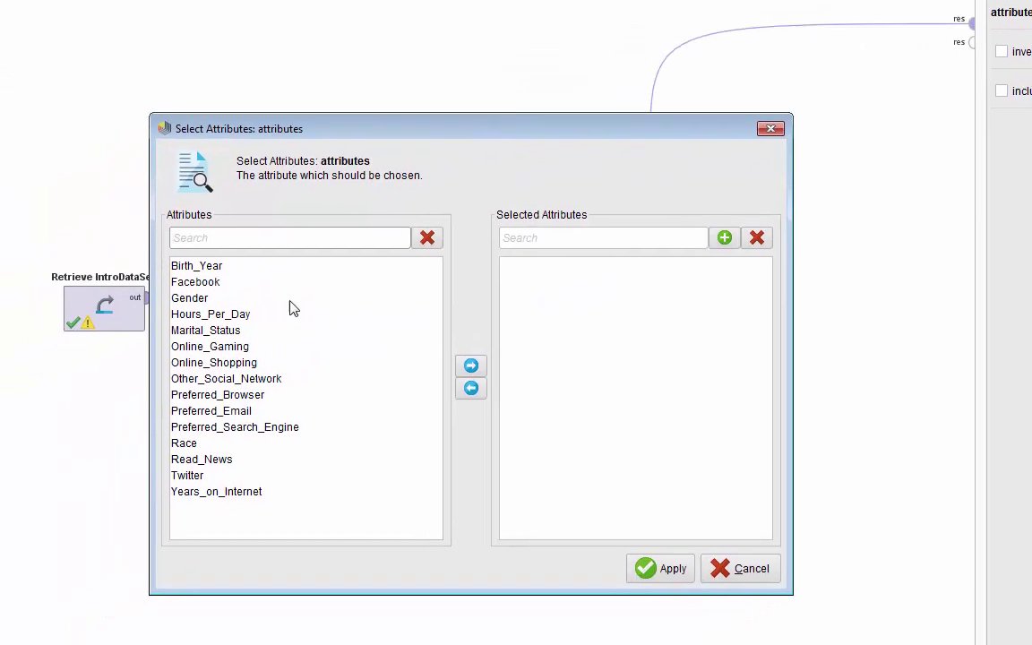
pyautogui.press('Tab')
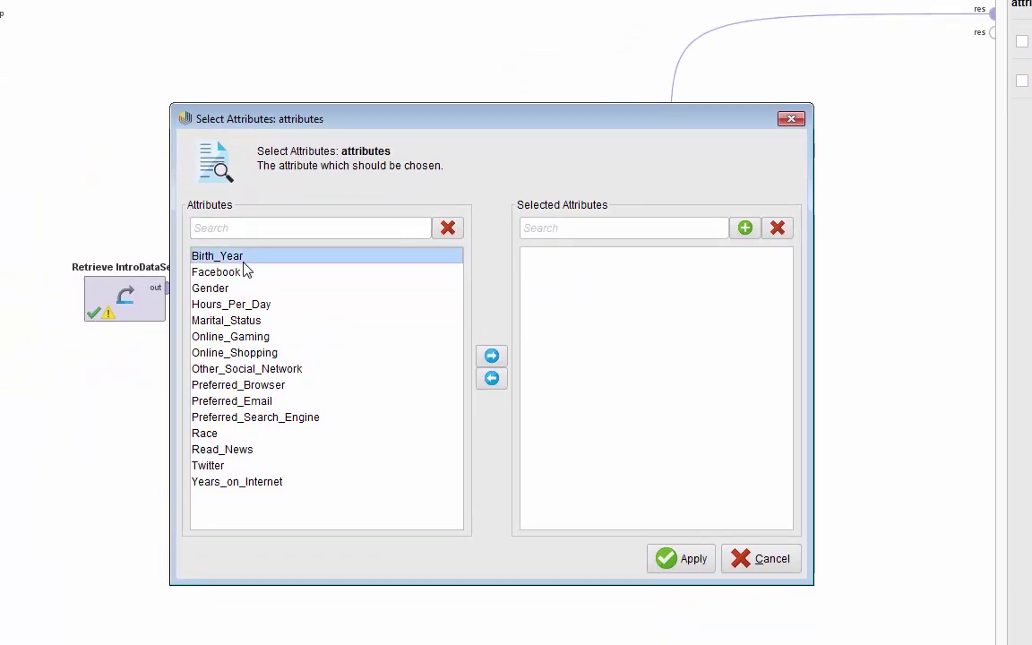
pyautogui.hotkey('ctrl', 'a')
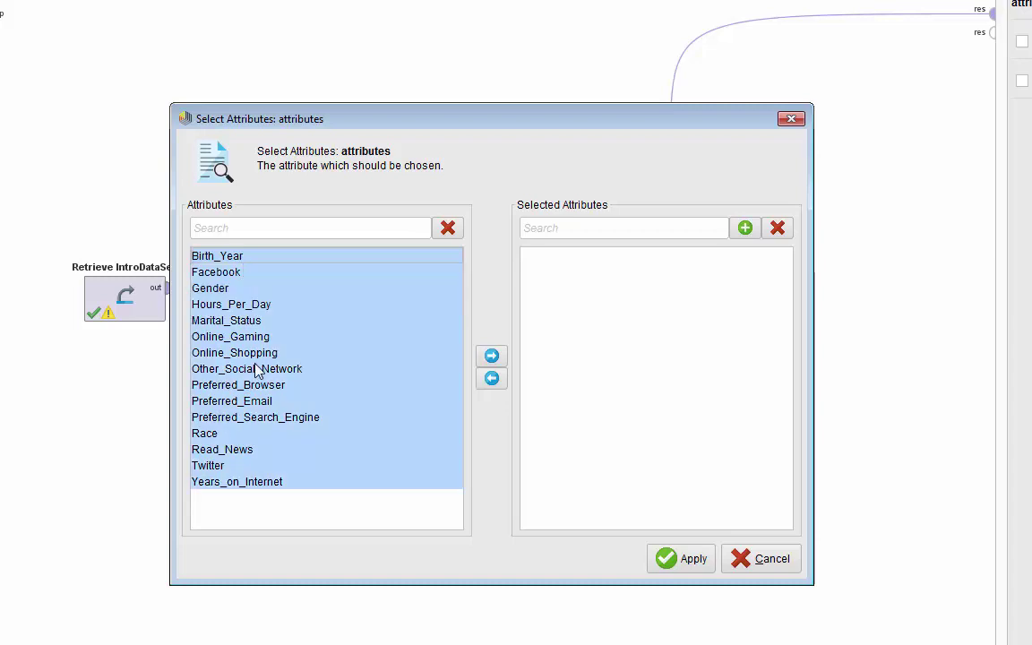
pyautogui.keyDown('ctrl'); pyautogui.click(285, 368); pyautogui.keyUp('ctrl')
pyautogui.click(492, 357)
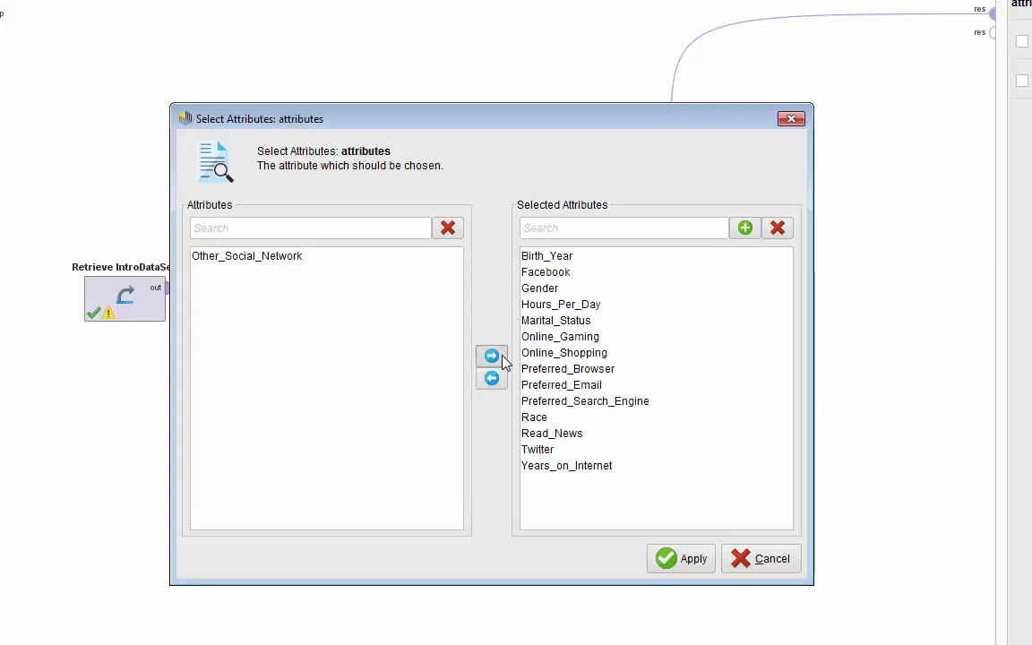
pyautogui.click(683, 559)
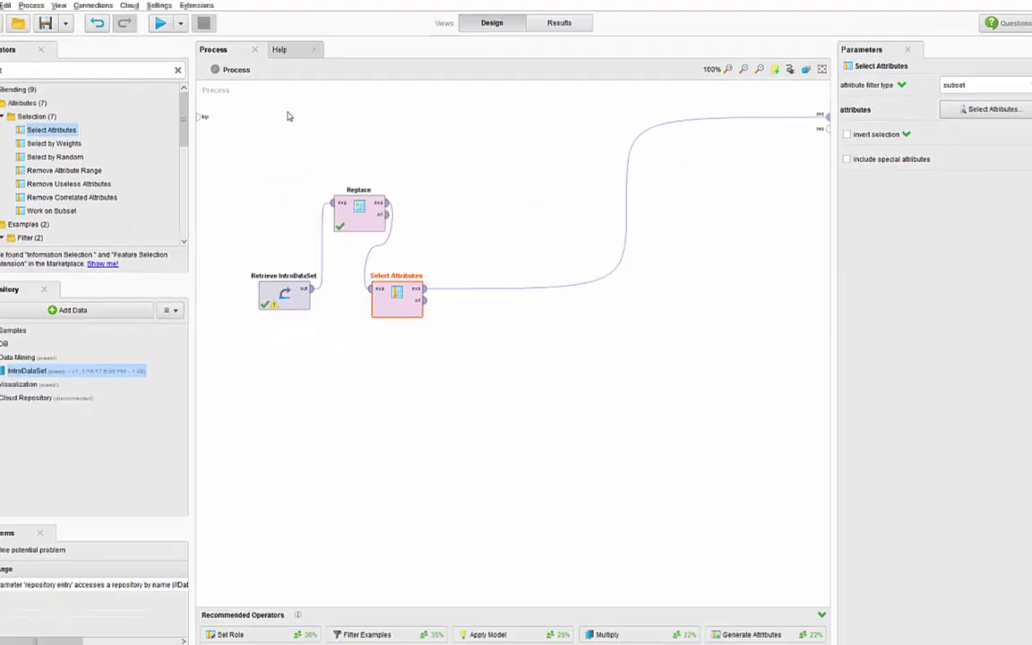
# Step: Run the process with the subset filter and examine the attribute statistics, missing values and regular attribute count
pyautogui.click(177, 36)
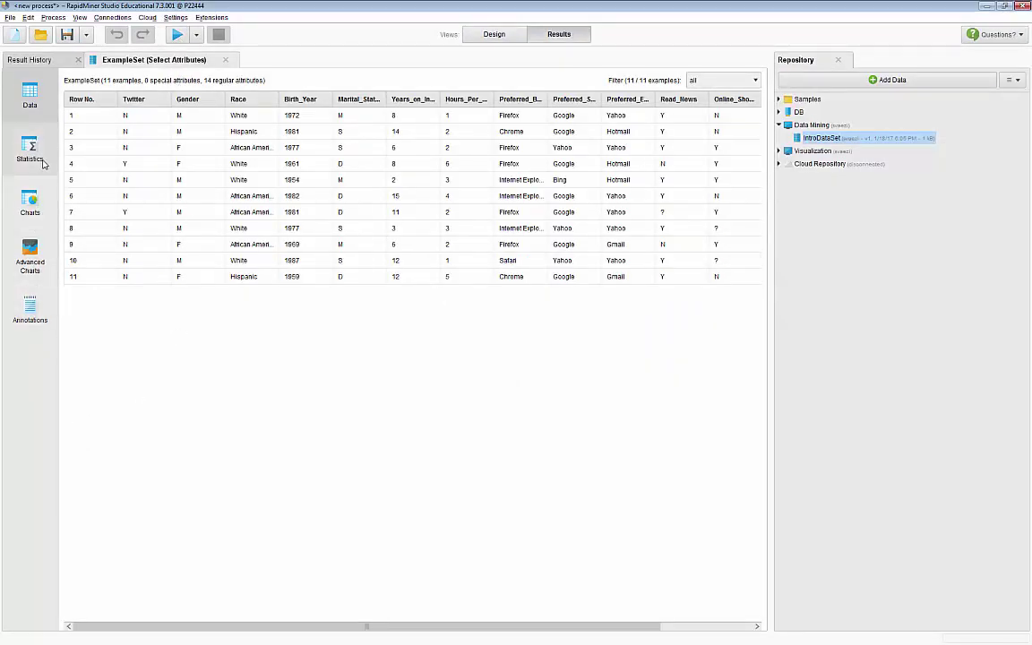
pyautogui.click(29, 151)
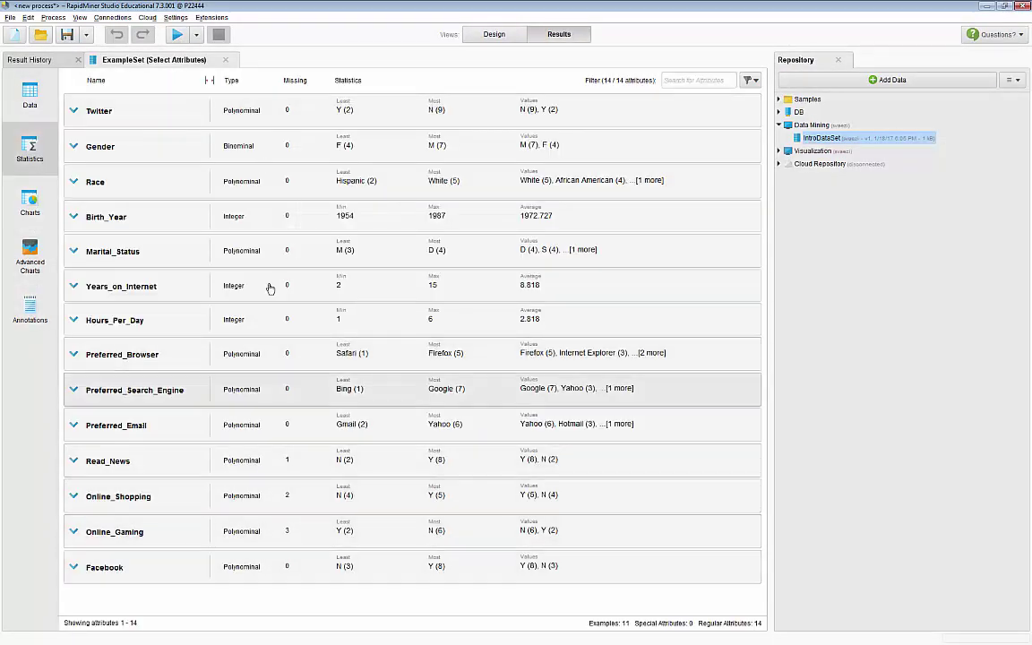
pyautogui.click(732, 628)
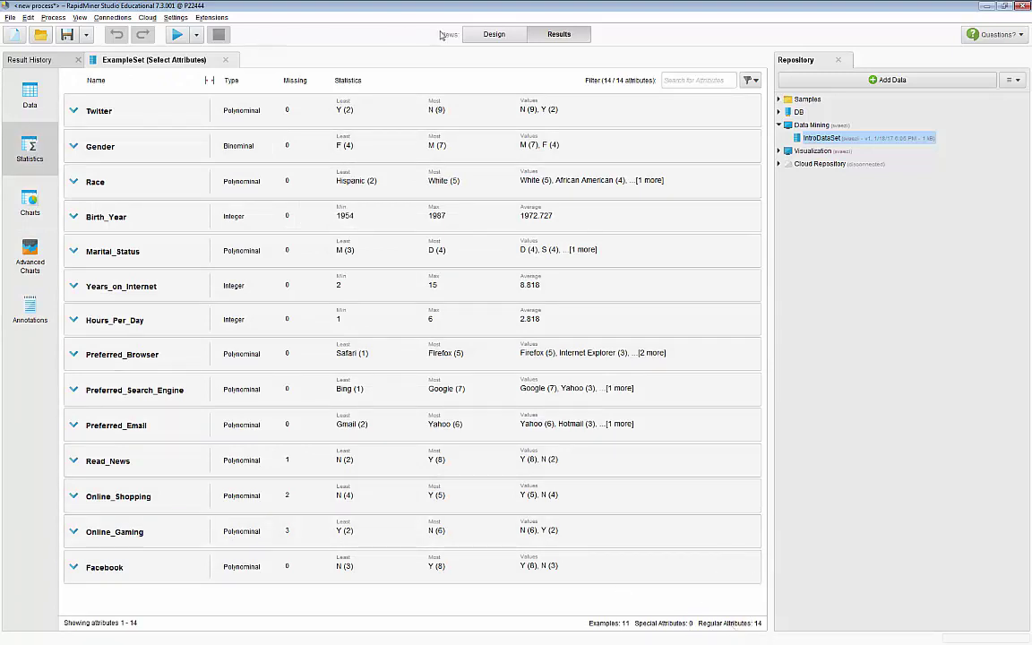
pyautogui.click(478, 40)
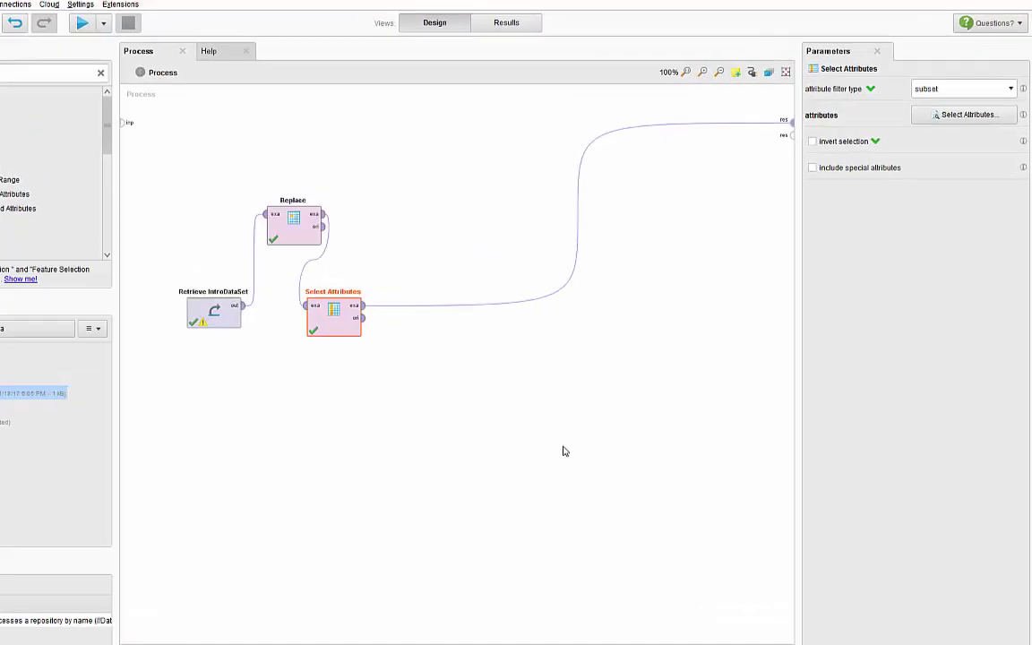
# Step: Set the Select Attributes filter type to single for Other_Social_Network and turn on invert selection
pyautogui.click(1000, 65)
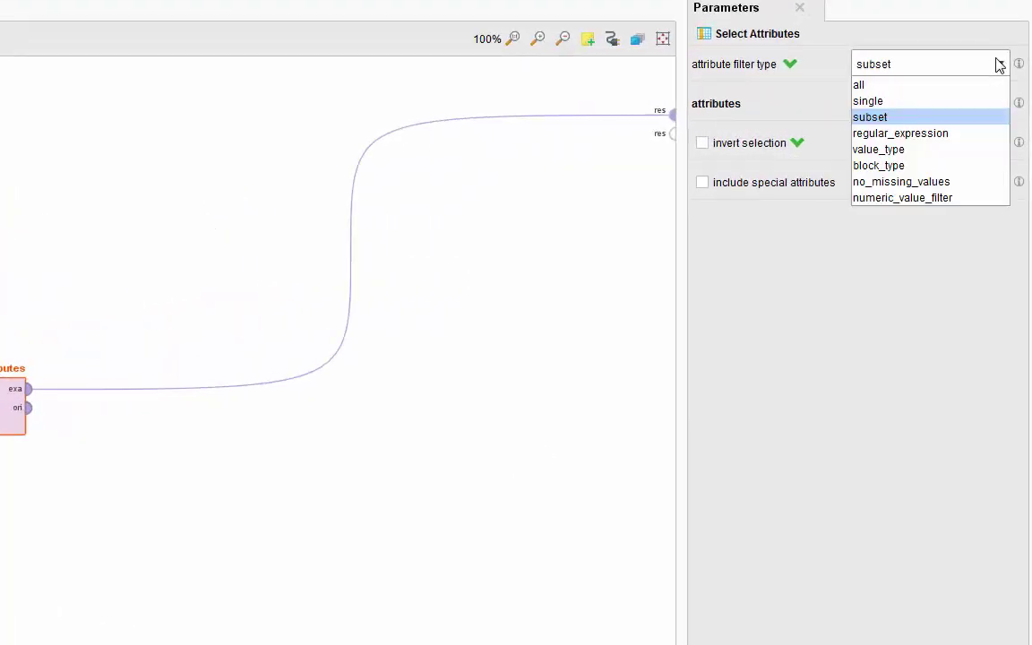
pyautogui.click(984, 99)
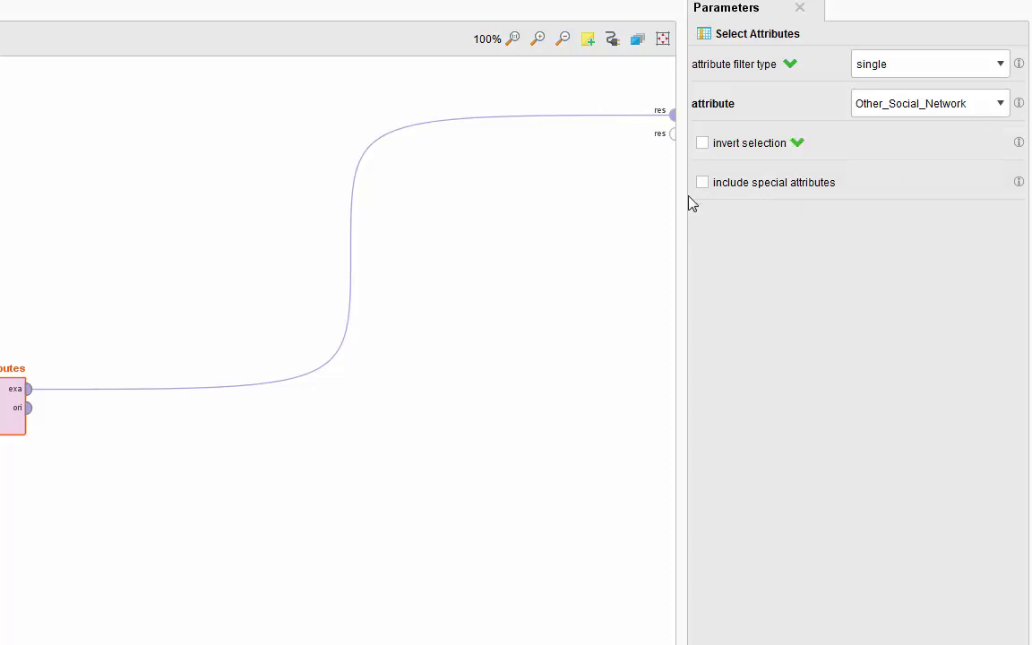
pyautogui.click(702, 145)
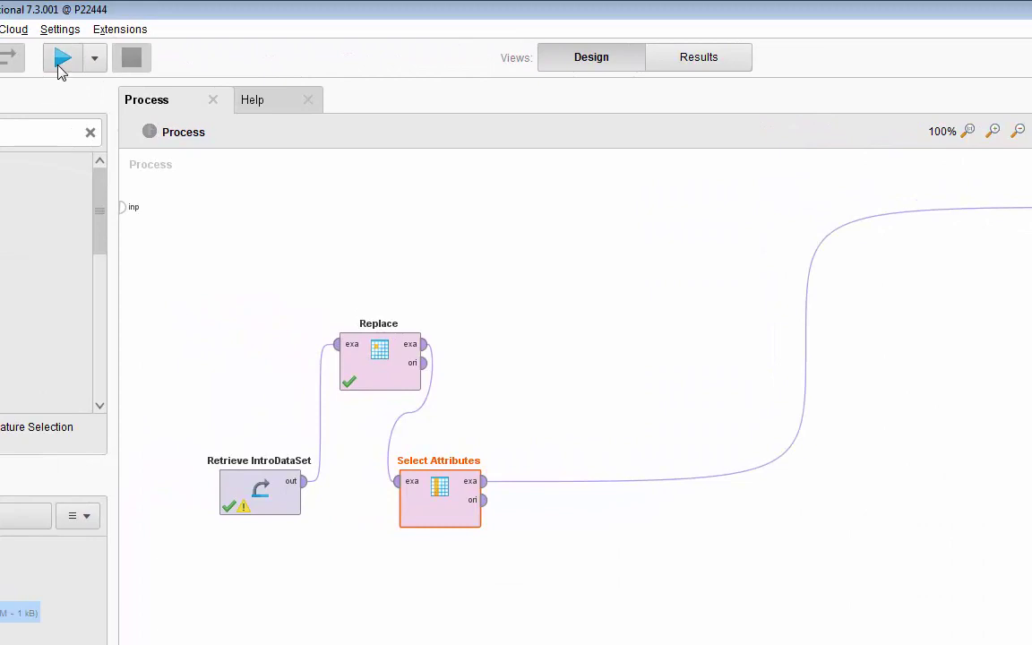
# Step: Run the process with the inverted selection and examine the example rows for missing values across all columns
pyautogui.click(60, 59)
pyautogui.click(29, 148)
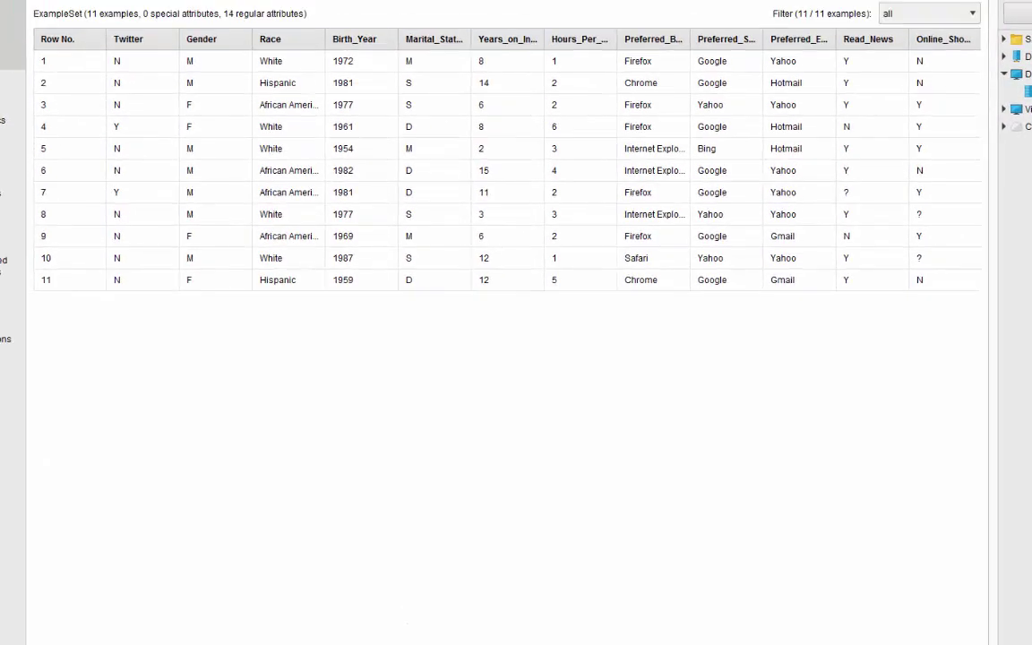
pyautogui.hscroll(3, 509, 215)
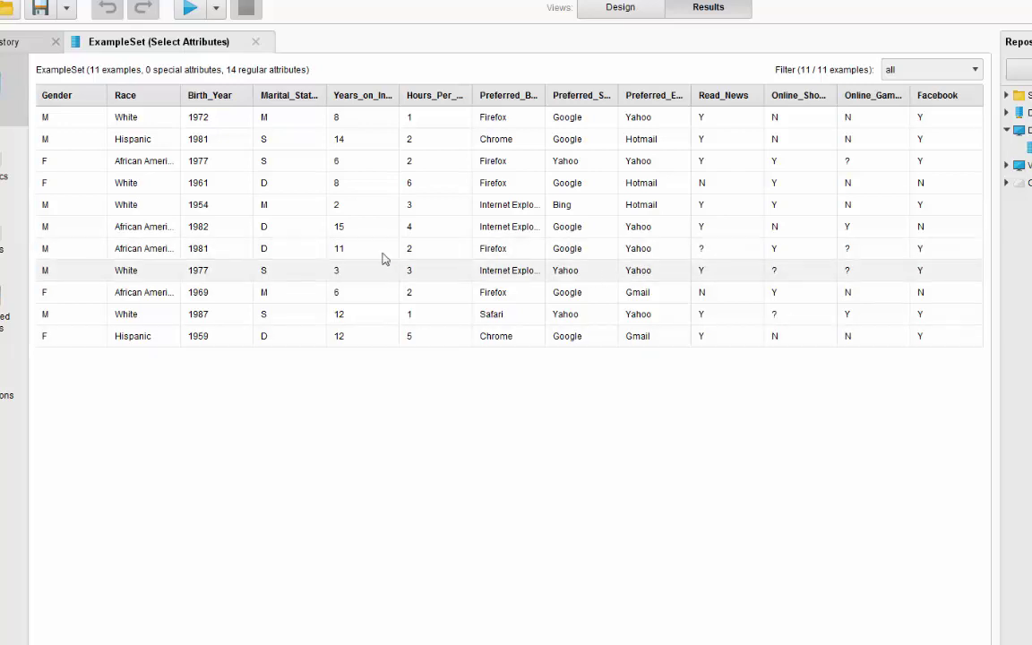
pyautogui.click(42, 250)
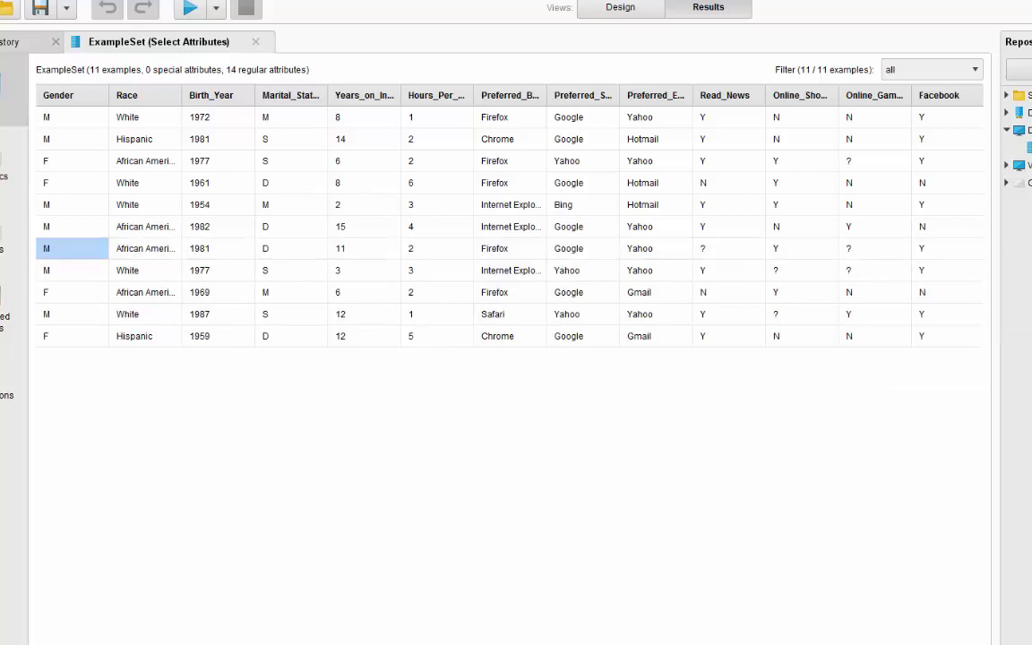
# Step: Search the operators for "filter ex" and add Filter Examples to the process
pyautogui.click(591, 9)
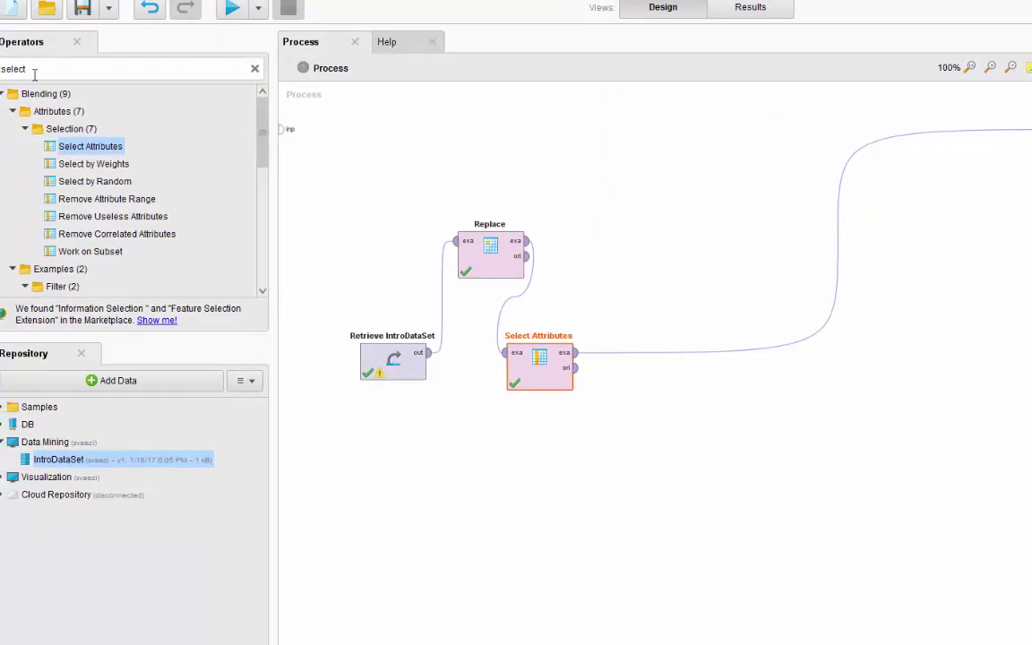
pyautogui.click(0, 71)
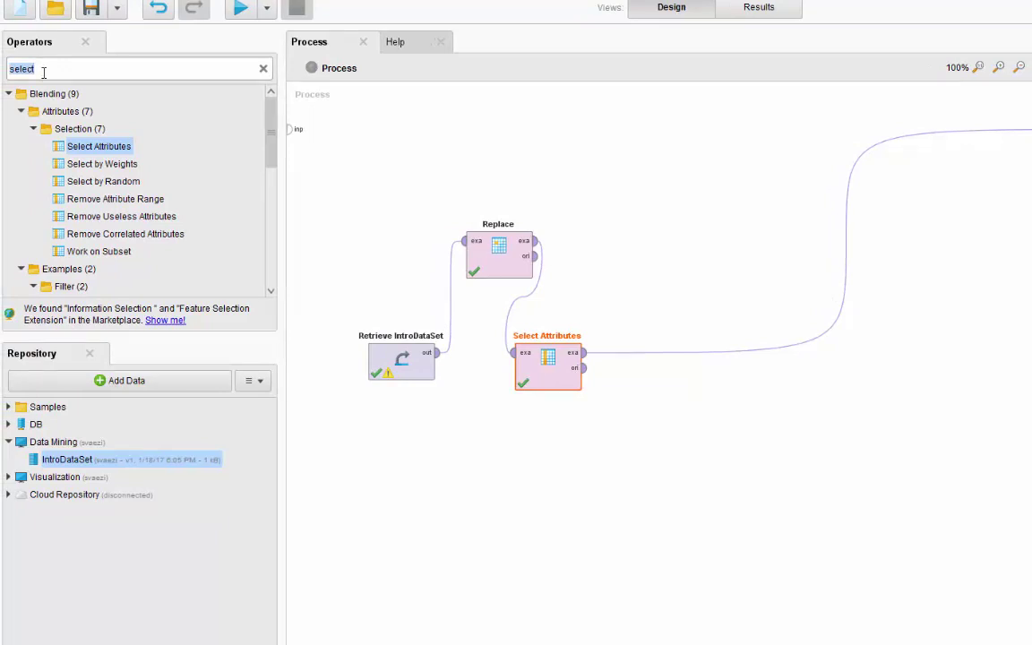
pyautogui.write('fil')
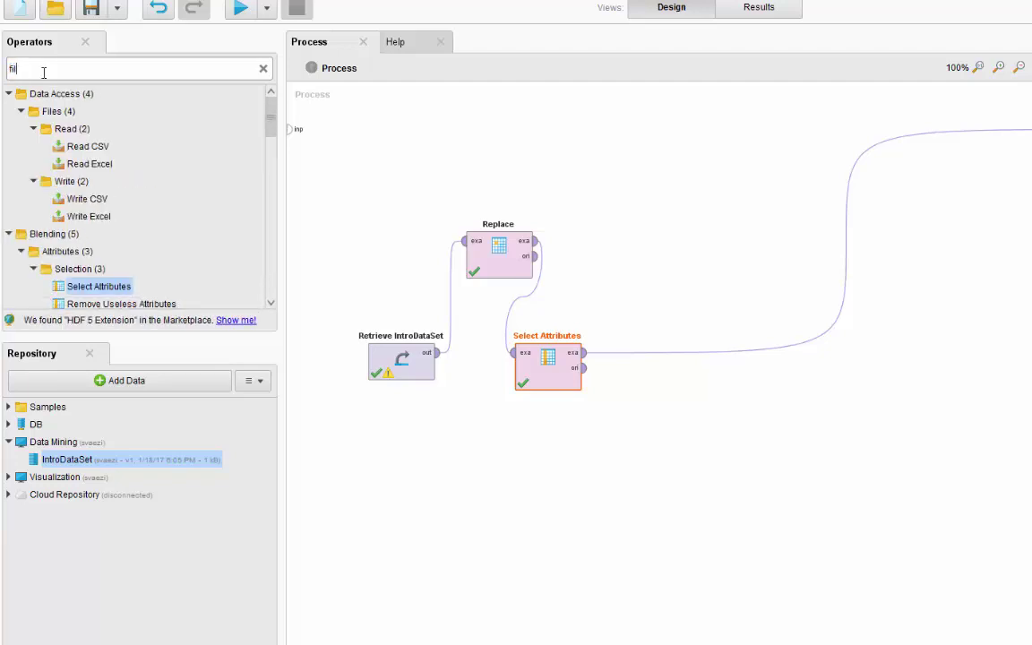
pyautogui.write('ter ex')
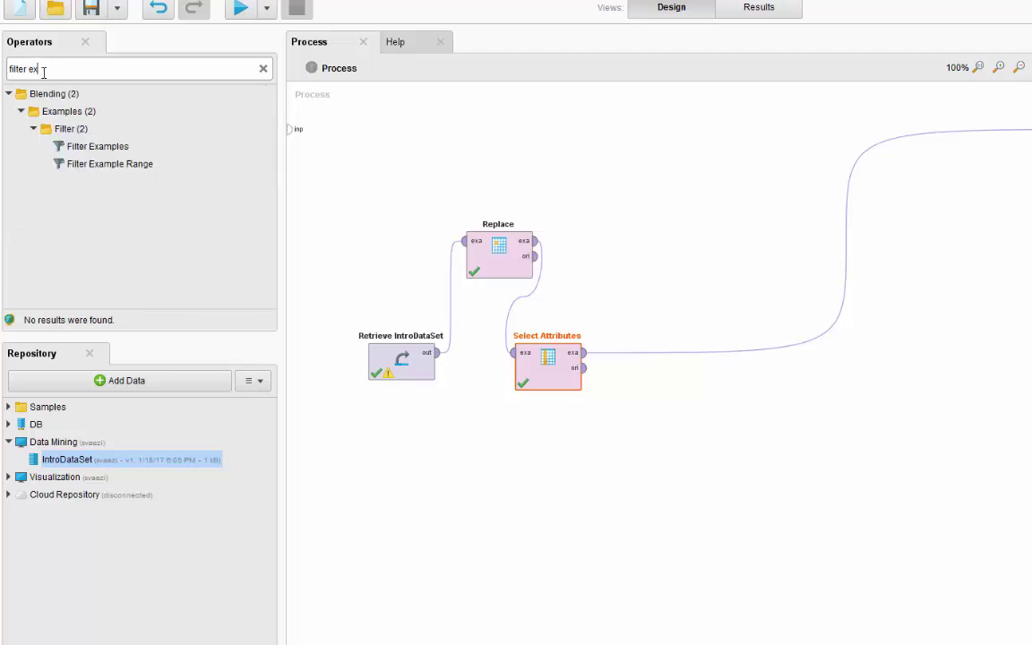
pyautogui.click(81, 148)
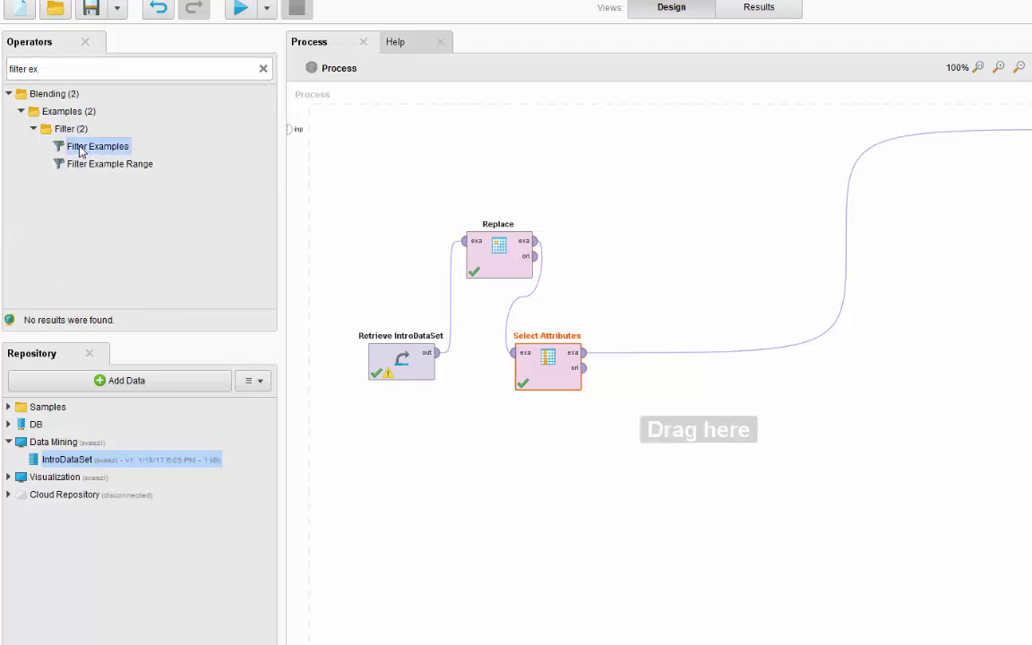